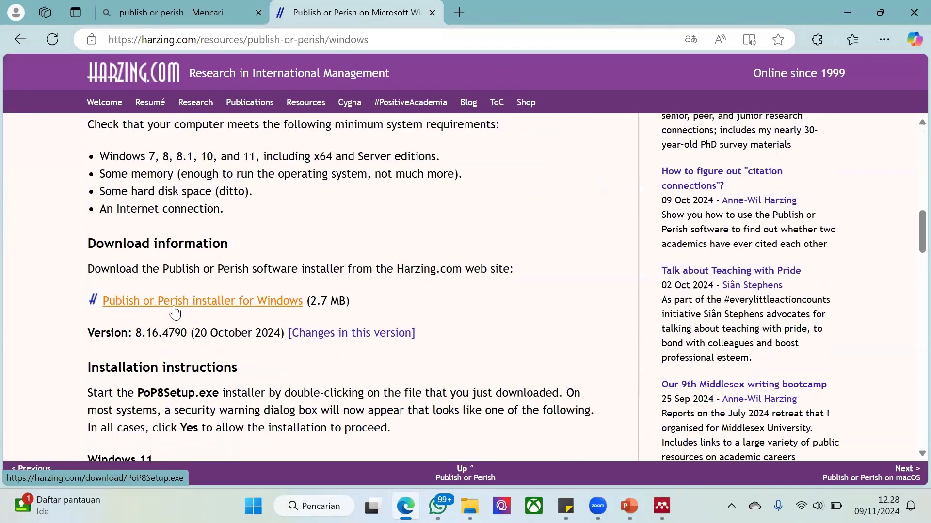
# Launch the installed Publish or Perish 8 application
pyautogui.scroll(-5, 203, 303)
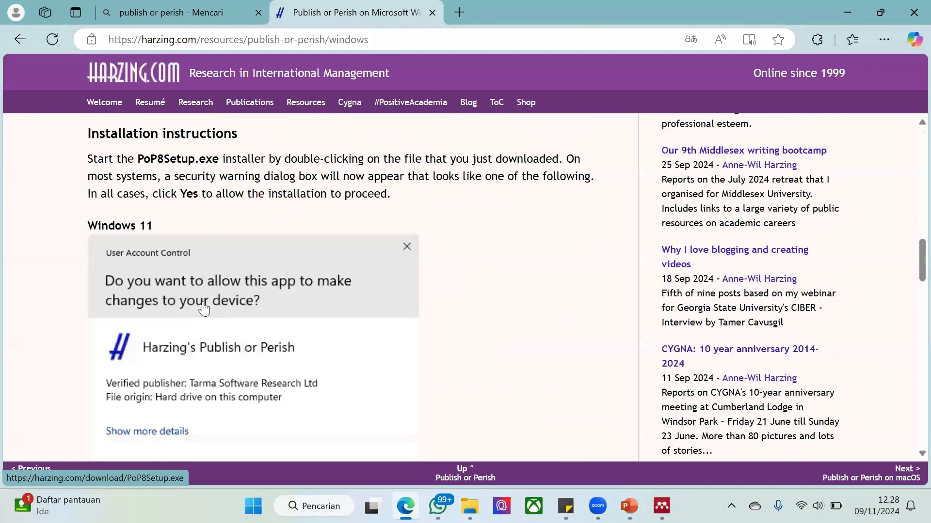
pyautogui.scroll(-8, 203, 302)
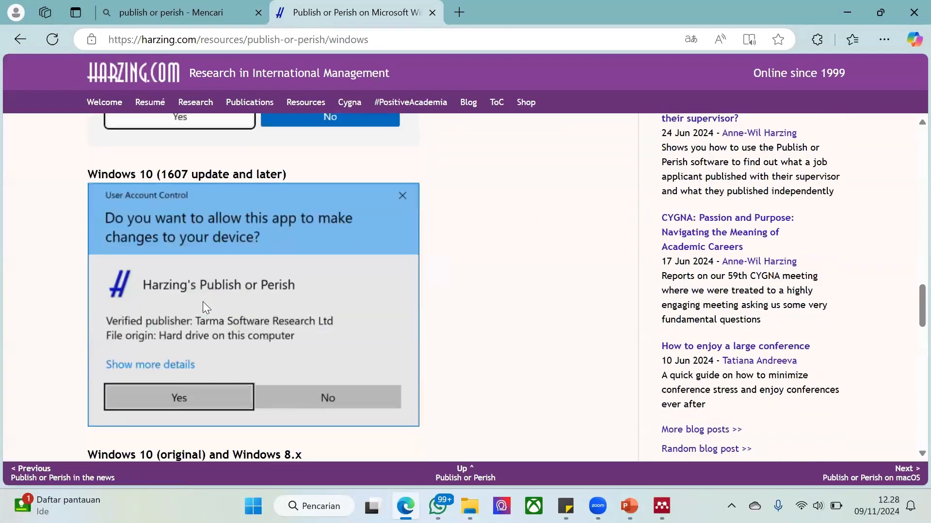
pyautogui.scroll(-10, 203, 304)
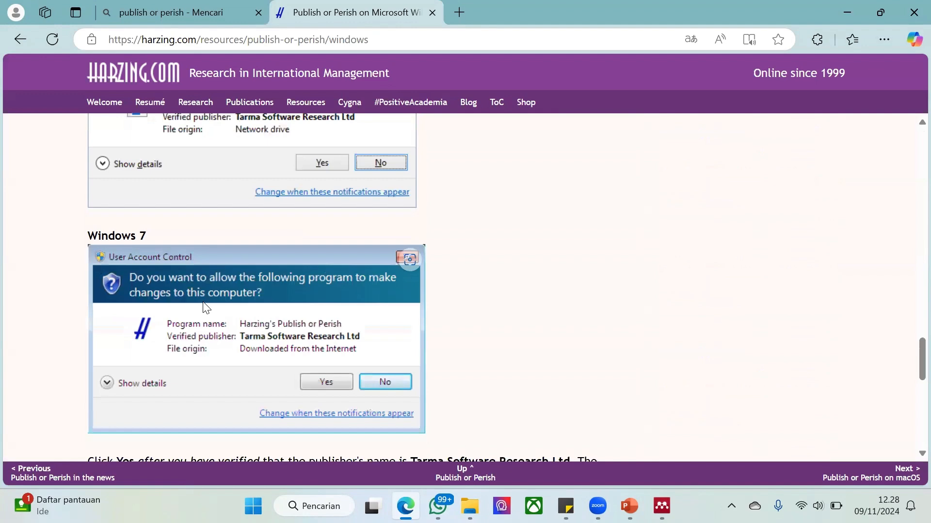
pyautogui.press('super')
pyautogui.write('publi')
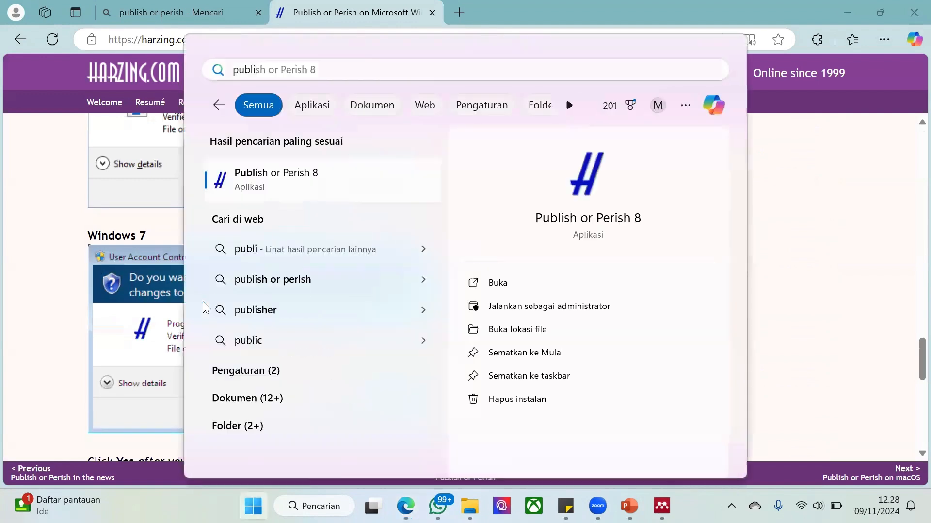
pyautogui.press('Return')
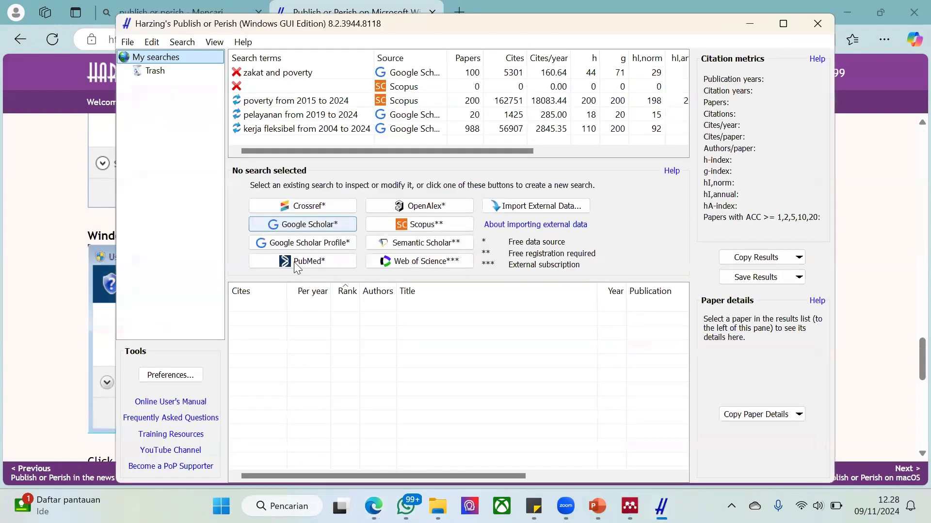
# Open a blank Google Scholar search, view the Trash folder, and return to My searches
pyautogui.click(290, 228)
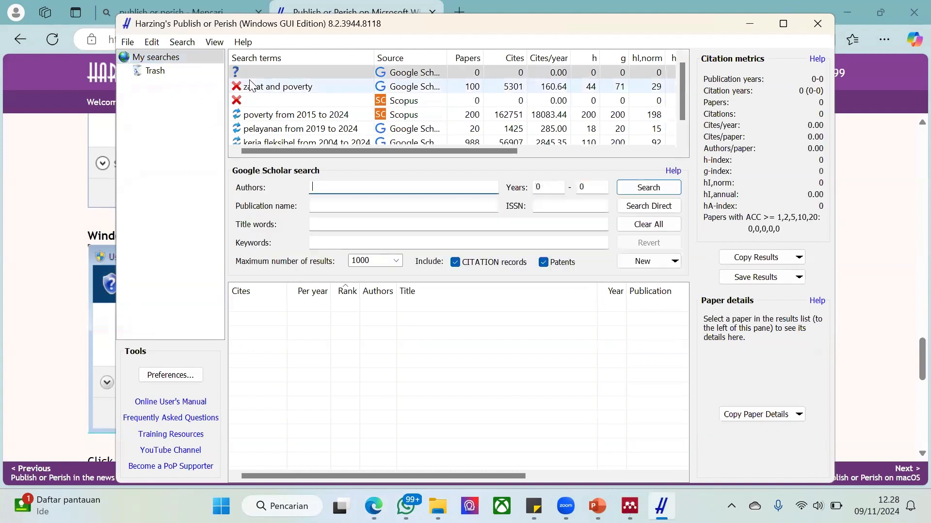
pyautogui.click(153, 70)
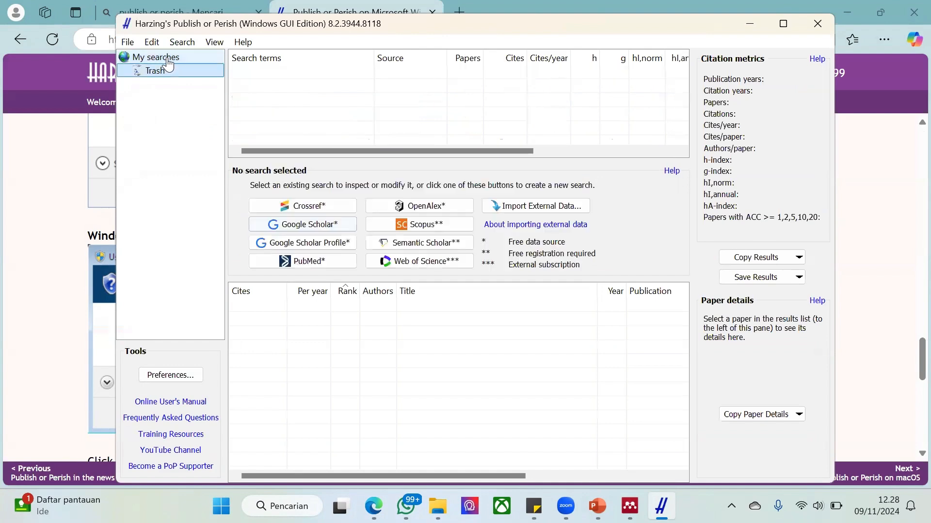
pyautogui.click(167, 59)
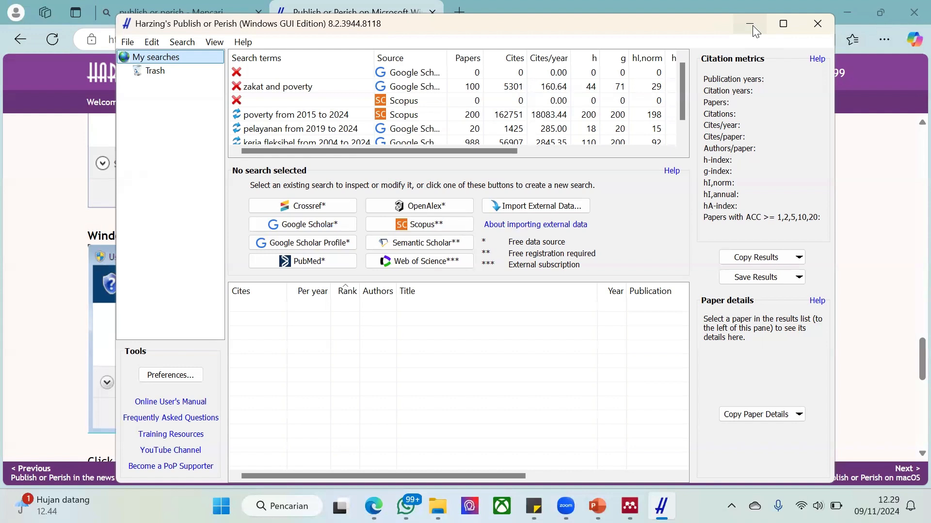
# Return to the browser, search for vosviewer in a new tab, and open the VOSviewer download page
pyautogui.click(752, 25)
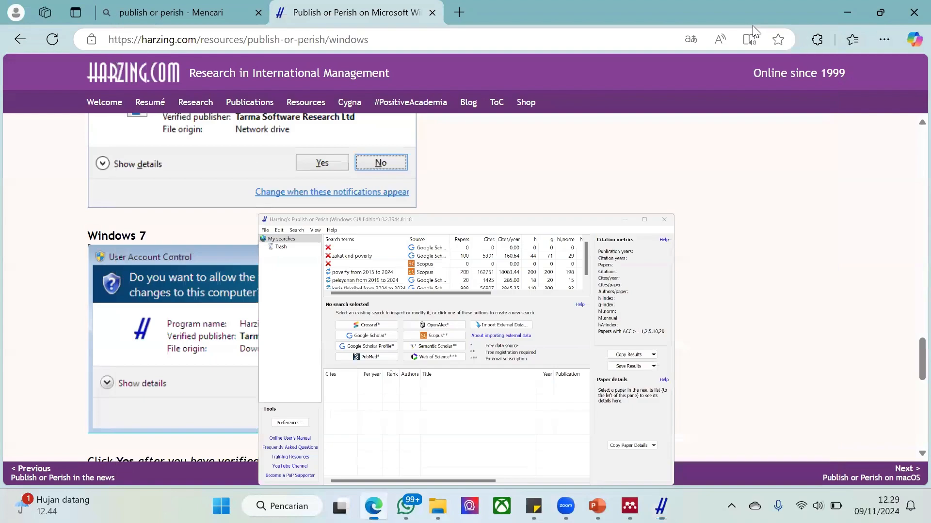
pyautogui.scroll(7, 516, 222)
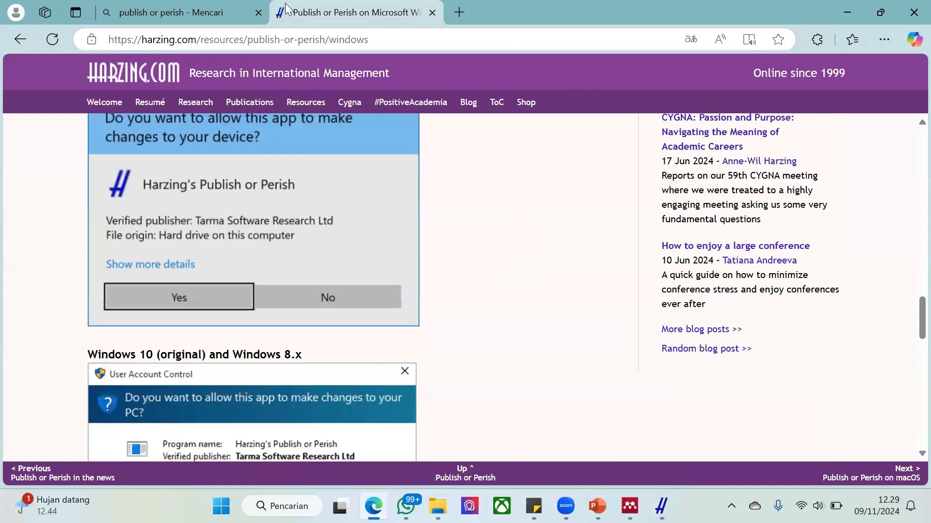
pyautogui.click(458, 12)
pyautogui.write('vo')
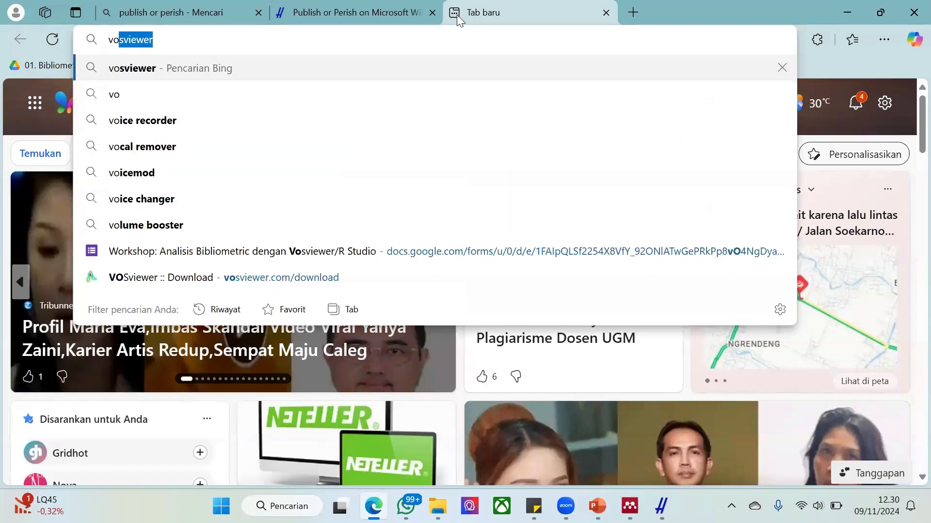
pyautogui.write('sv')
pyautogui.press('Return')
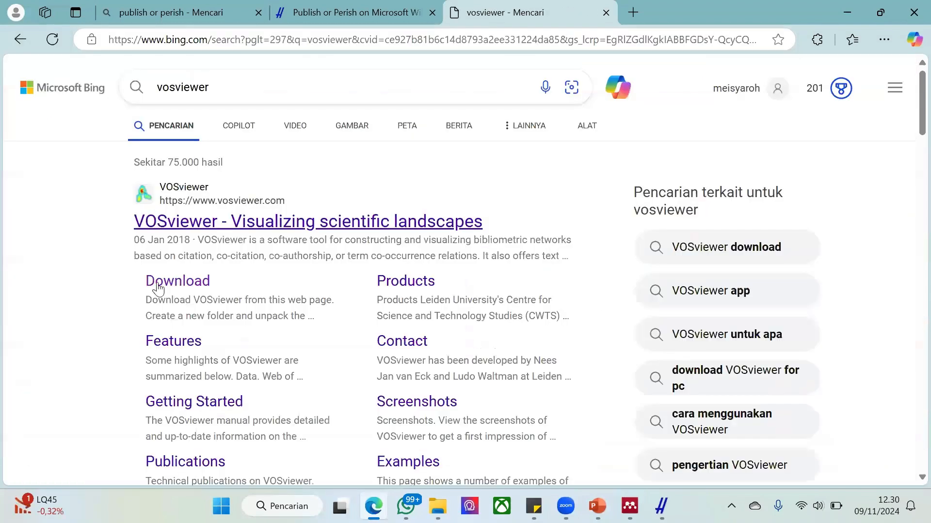
pyautogui.click(155, 283)
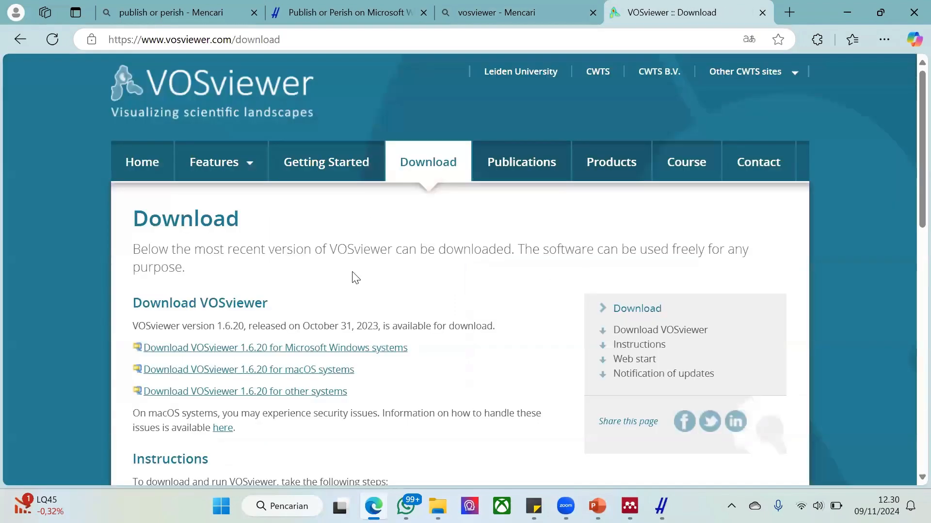
pyautogui.scroll(-3, 308, 241)
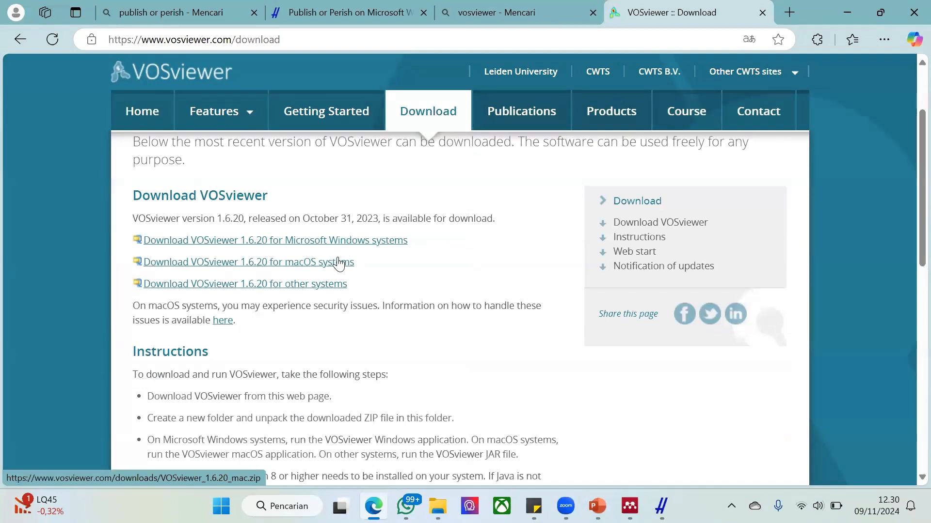
# Switch to the File Explorer window of the VOSviewer_1.6.20_exe (1).zip archive and run VOSviewer.exe without extracting the files
pyautogui.click(438, 506)
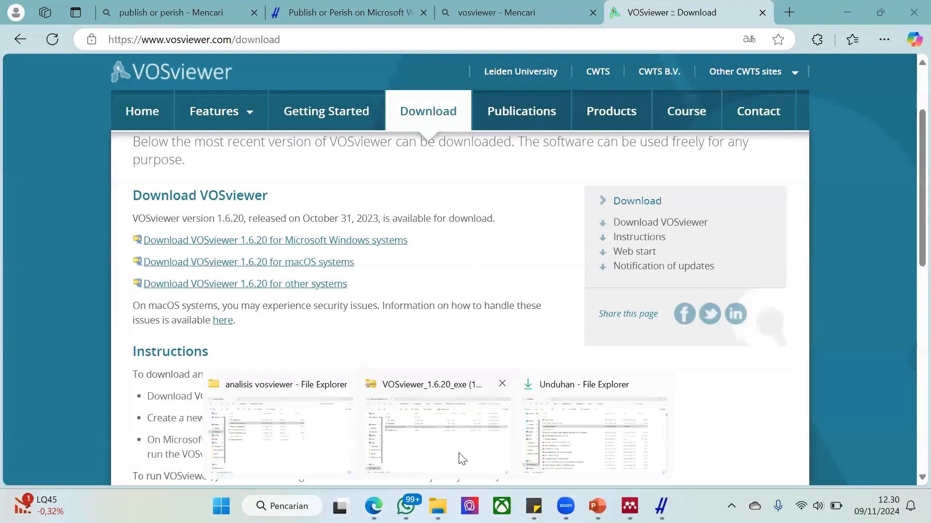
pyautogui.click(462, 459)
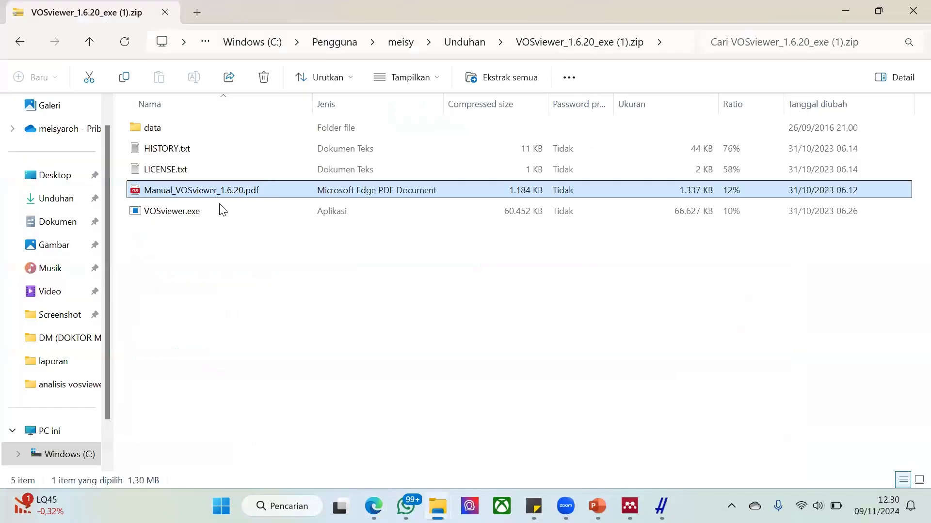
pyautogui.click(187, 213)
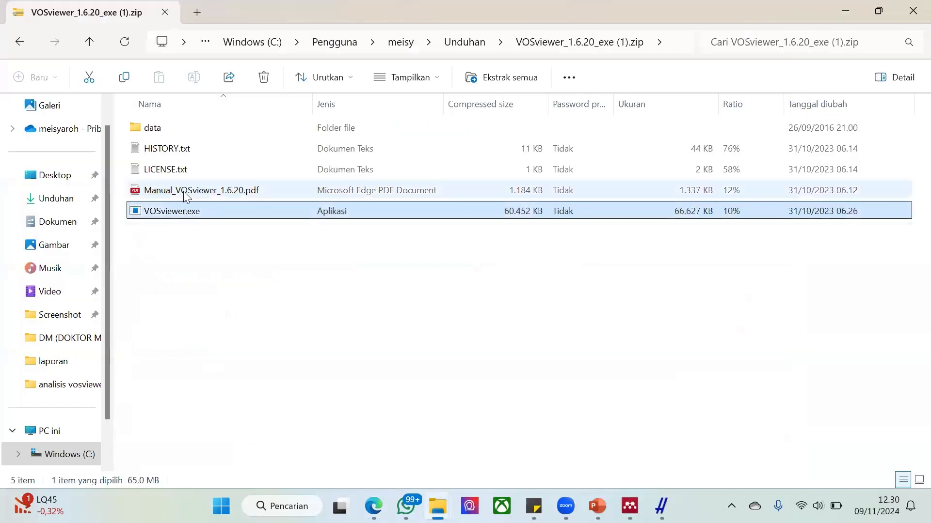
pyautogui.doubleClick(170, 213)
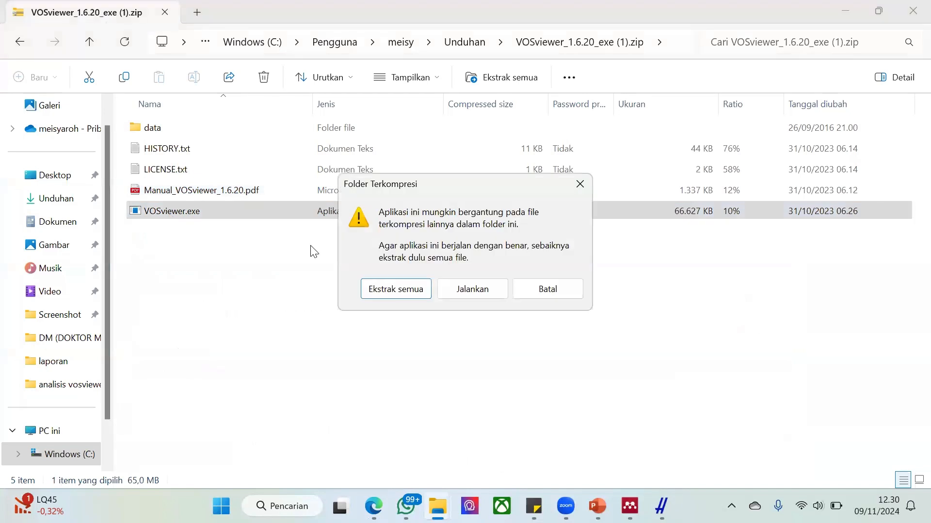
pyautogui.click(488, 287)
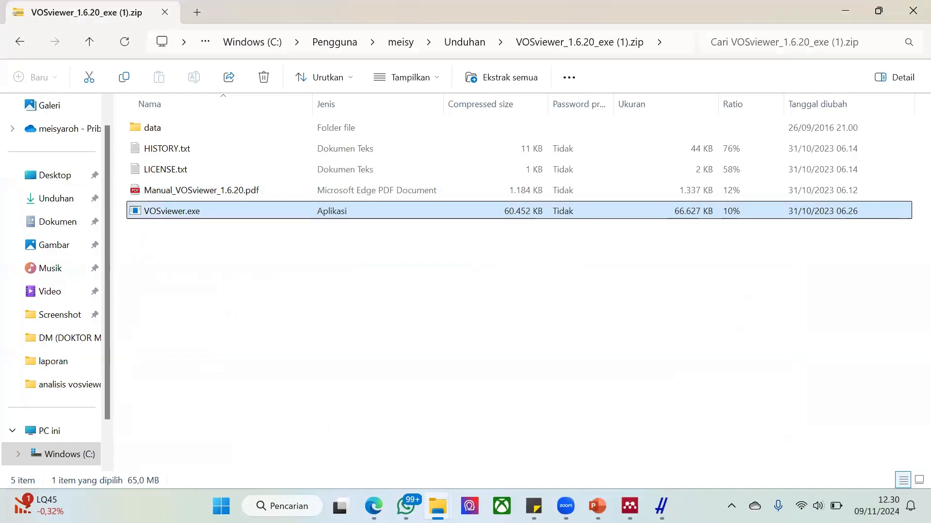
# Close the open PowerPoint presentation without saving its changes
pyautogui.moveTo(598, 507)
pyautogui.click(662, 384)
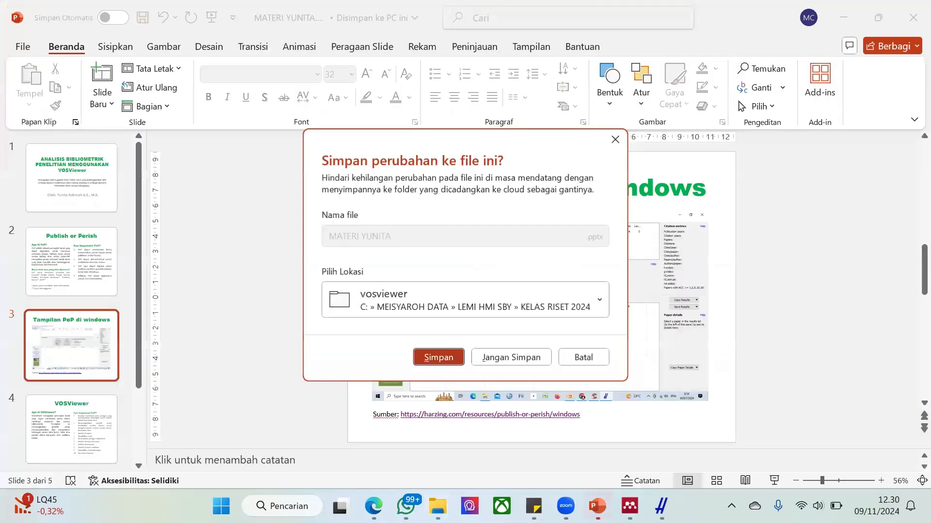
pyautogui.click(489, 363)
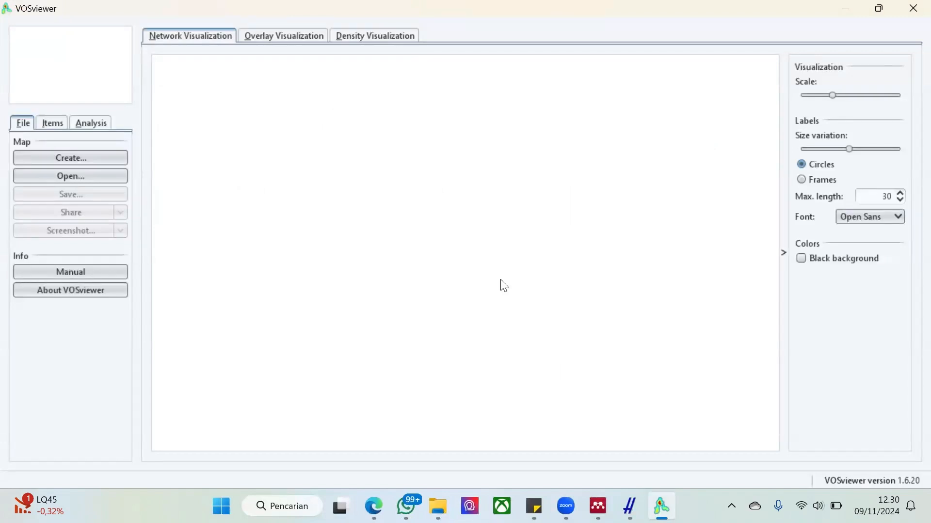
# Switch to Publish or Perish and open a blank Google Scholar search to examine its keywords and maximum-results fields
pyautogui.click(627, 491)
pyautogui.click(316, 224)
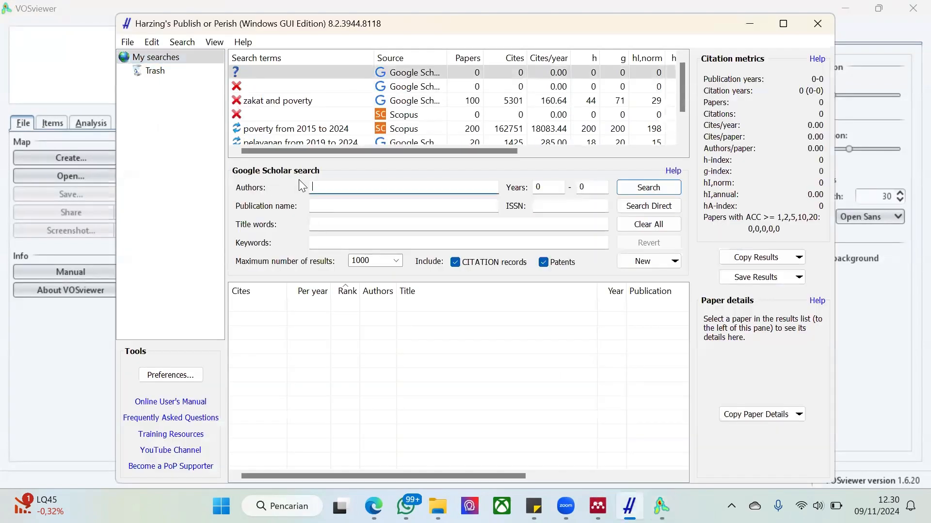
pyautogui.click(324, 242)
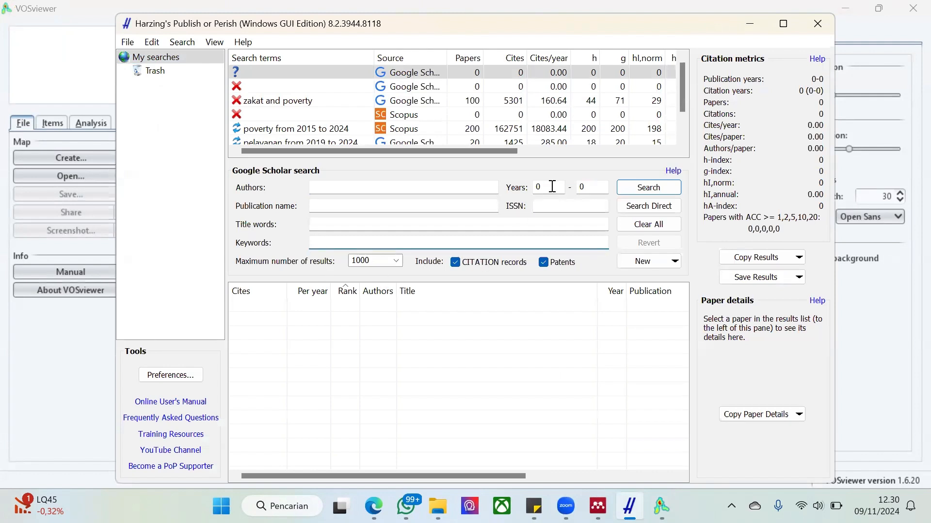
pyautogui.click(368, 259)
pyautogui.click(373, 259)
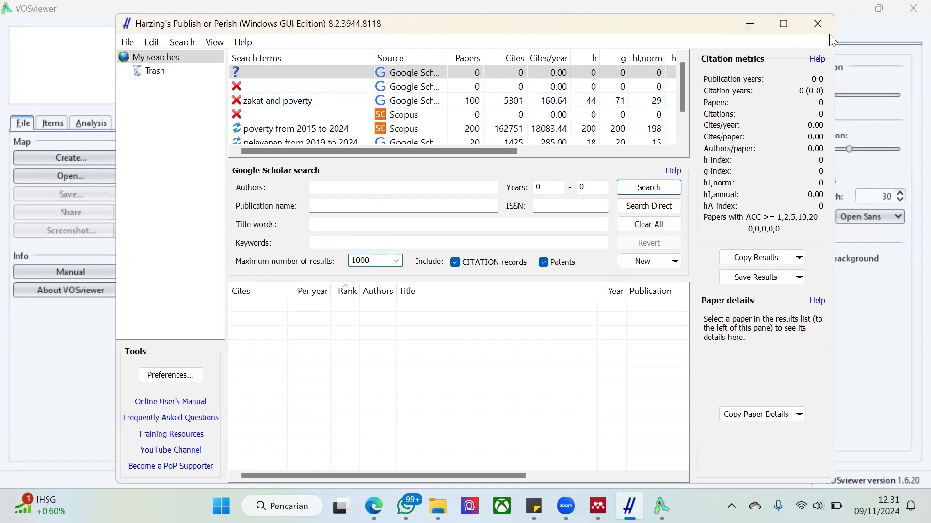
# Close Publish or Perish, switch to the browser, and close every tab except the VOSviewer download page
pyautogui.click(817, 24)
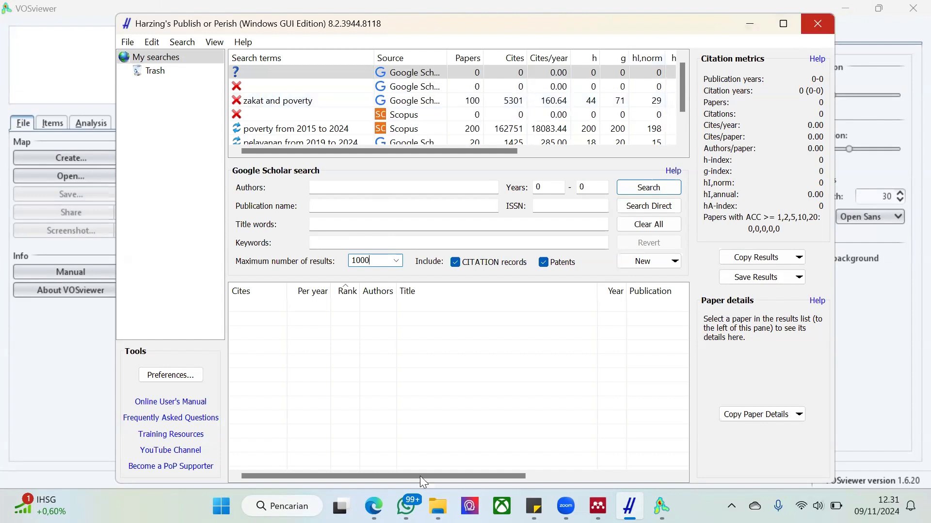
pyautogui.moveTo(405, 507)
pyautogui.click(407, 451)
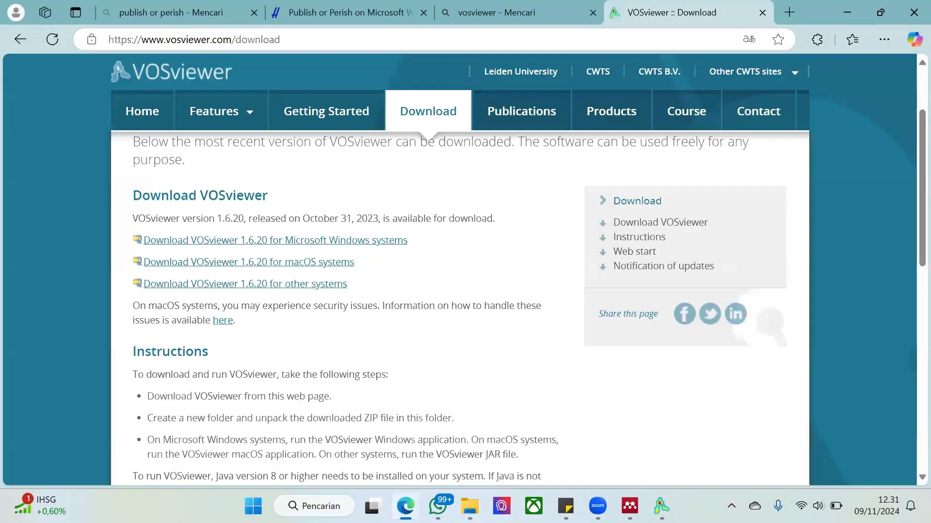
pyautogui.click(255, 12)
pyautogui.click(255, 13)
pyautogui.click(255, 12)
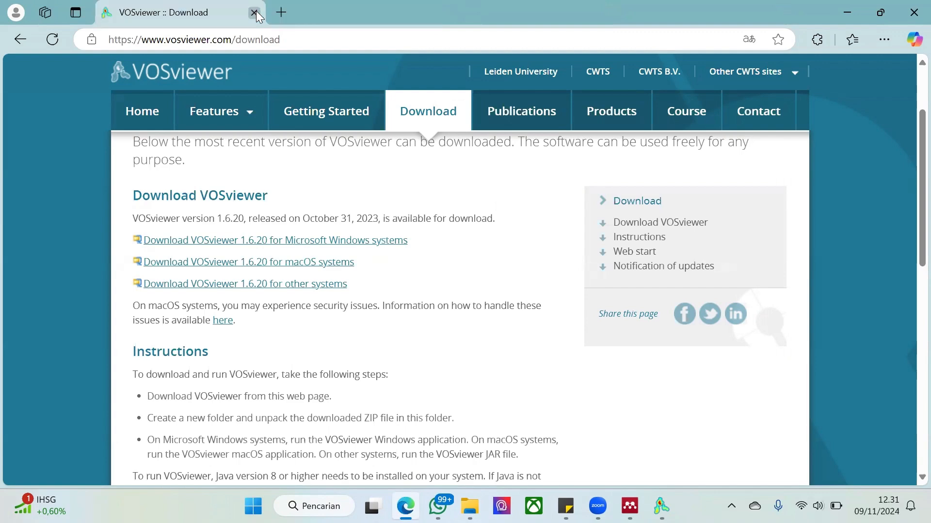
# Load scopus.com in the current tab and dismiss the page translation offer
pyautogui.click(252, 40)
pyautogui.write('scopus.com')
pyautogui.press('Return')
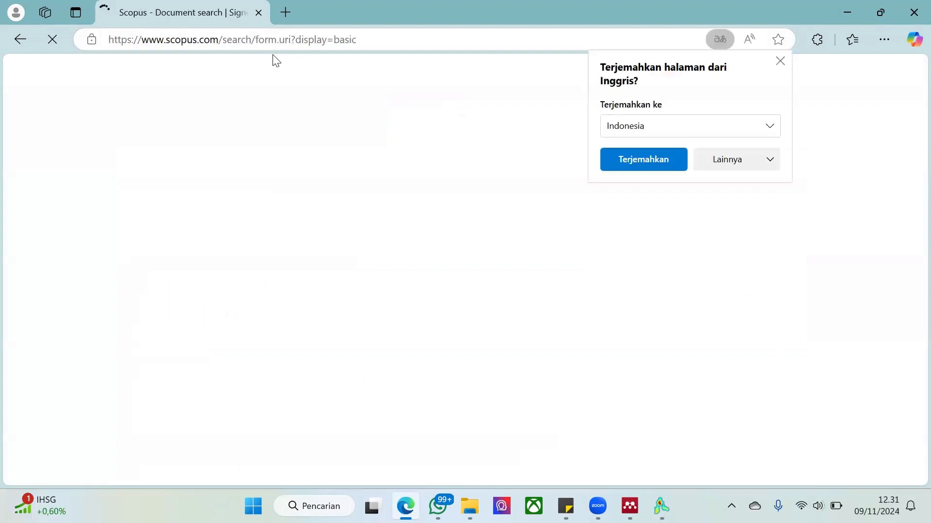
pyautogui.click(382, 139)
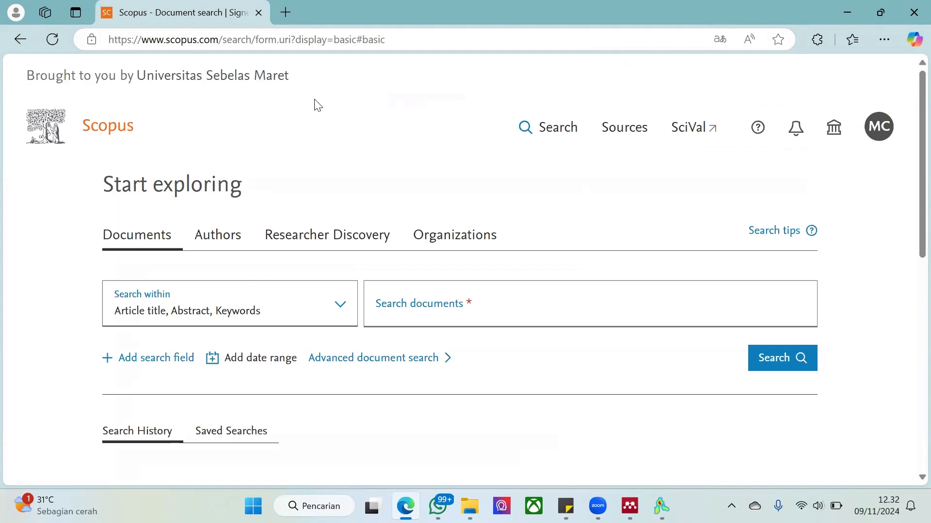
pyautogui.scroll(-1, 374, 175)
pyautogui.scroll(1, 328, 148)
# Enter zakat poverty as the Scopus document search query
pyautogui.click(409, 311)
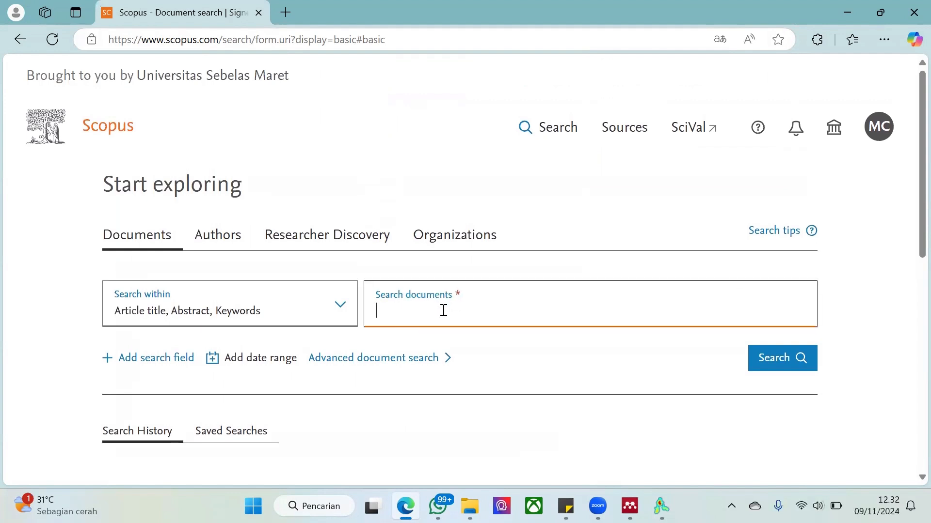
pyautogui.scroll(-2, 444, 311)
pyautogui.write('za')
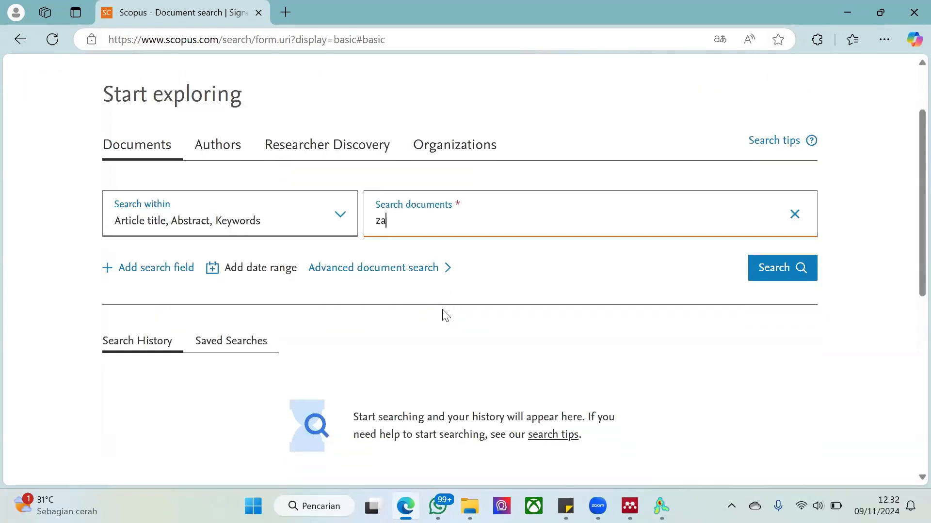
pyautogui.write('kat poverty')
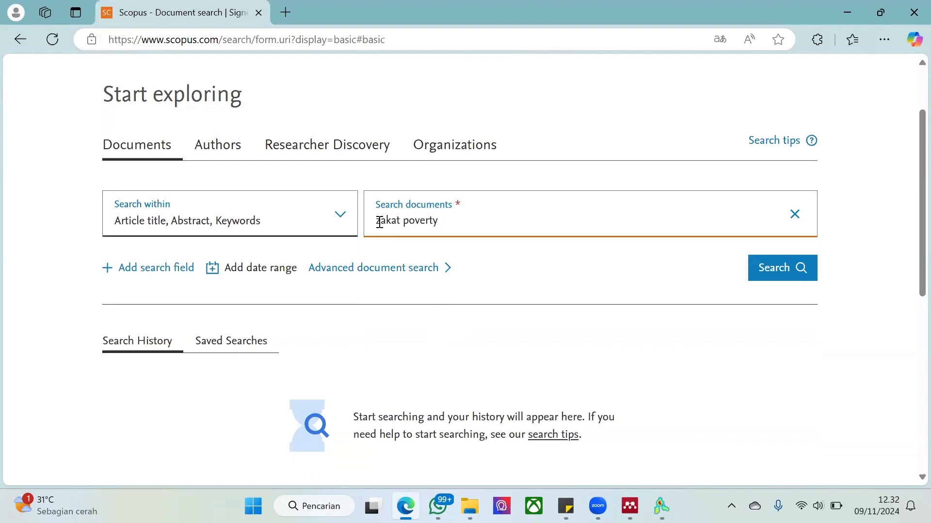
# Edit the document query to read "zakat" and "poverty", with each term in quotation marks, and select the connecting word and
pyautogui.click(375, 222)
pyautogui.write('"')
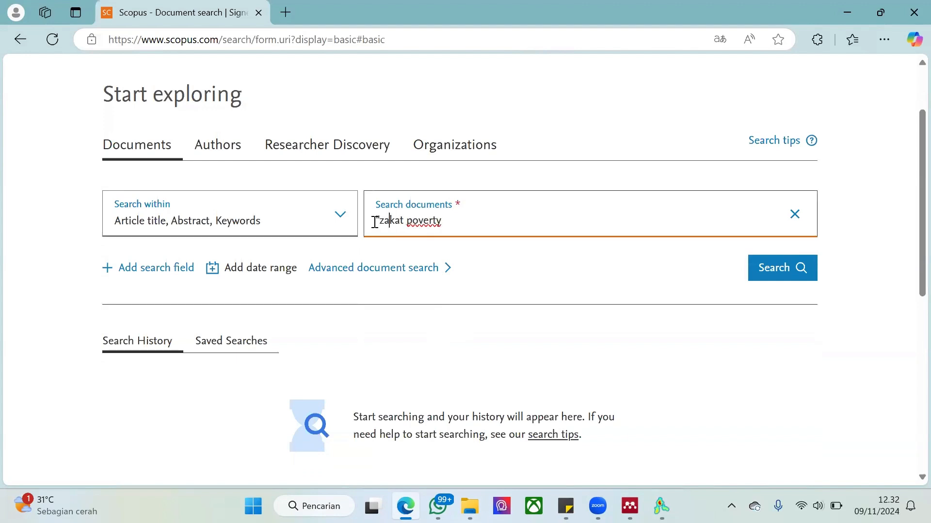
pyautogui.write('"a')
pyautogui.press('BackSpace')
pyautogui.write('and ')
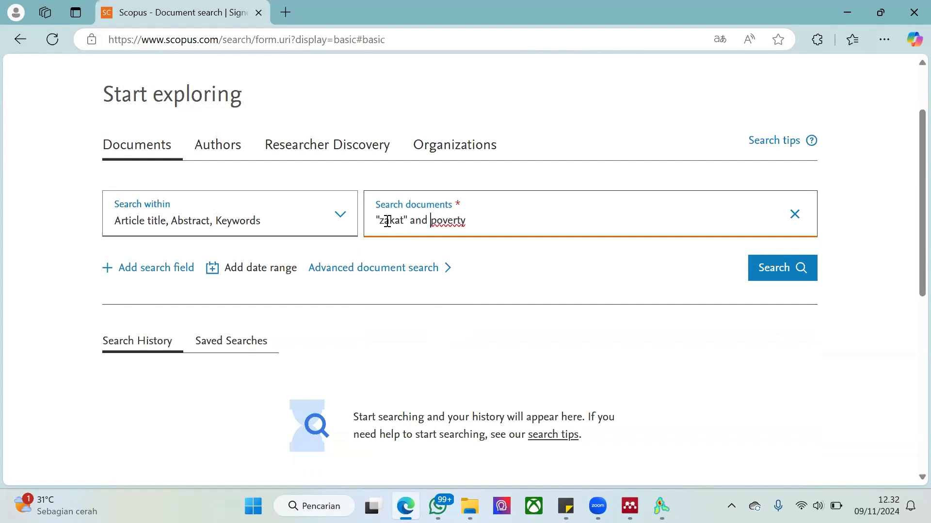
pyautogui.write('"')
pyautogui.moveTo(409, 221); pyautogui.dragTo(430, 223)
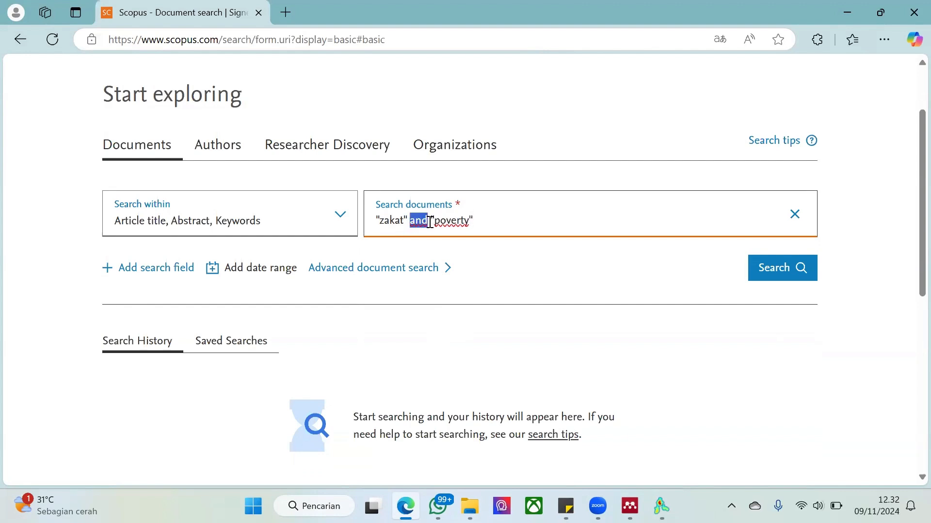
# Run the document search for "zakat" and "poverty" within article title, abstract and keywords, and check how many documents are found
pyautogui.moveTo(470, 261); pyautogui.dragTo(412, 306)
pyautogui.click(548, 269)
pyautogui.moveTo(386, 228); pyautogui.dragTo(500, 254)
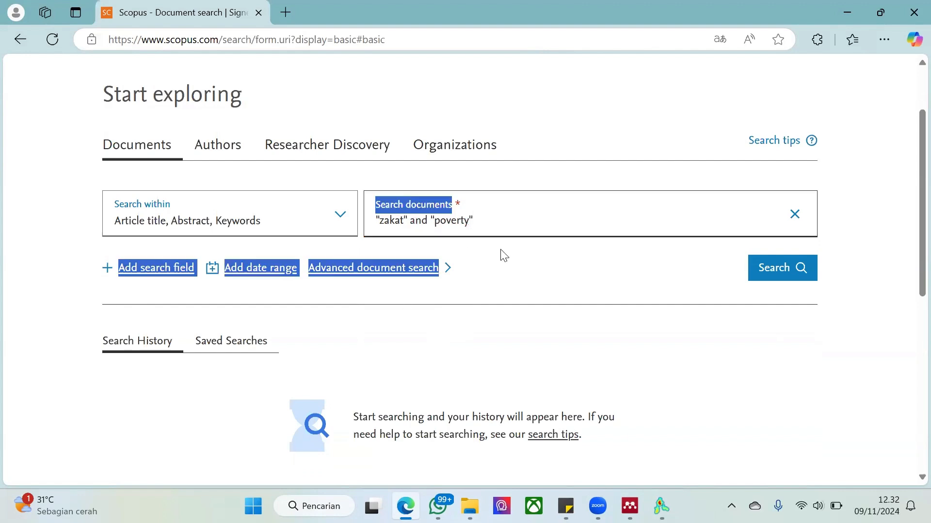
pyautogui.click(522, 265)
pyautogui.click(776, 268)
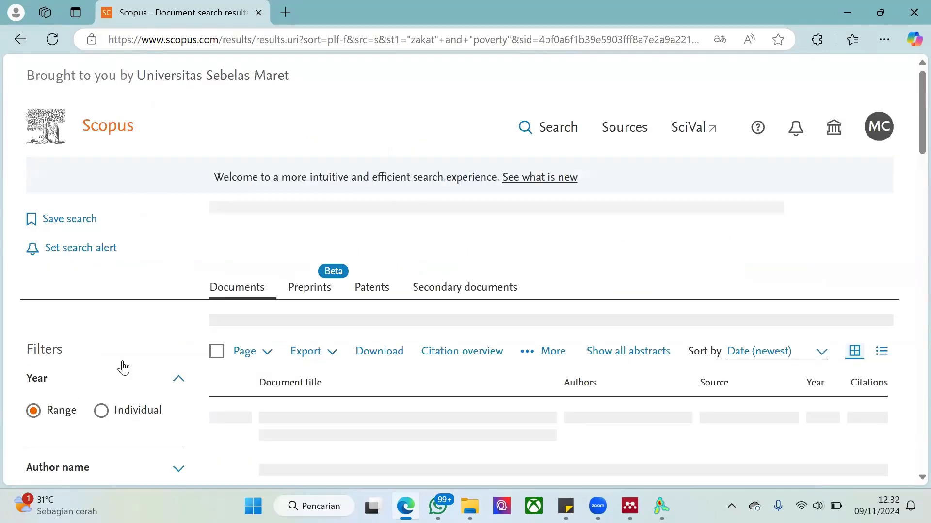
pyautogui.scroll(-3, 123, 367)
pyautogui.scroll(-4, 125, 365)
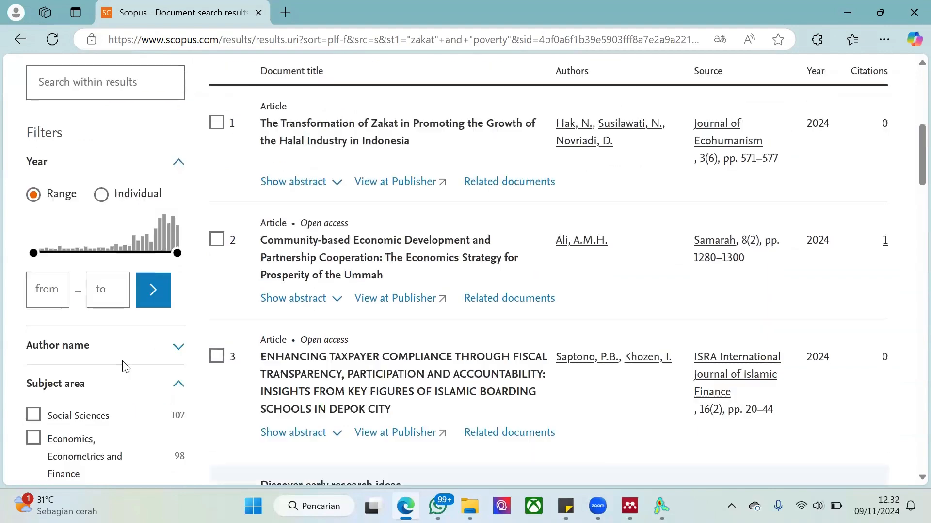
pyautogui.scroll(6, 118, 269)
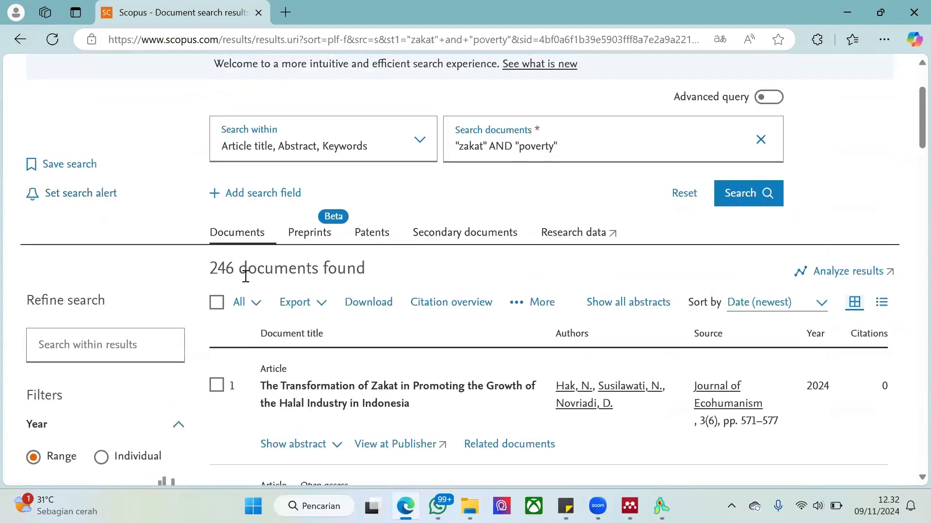
pyautogui.scroll(-2, 246, 277)
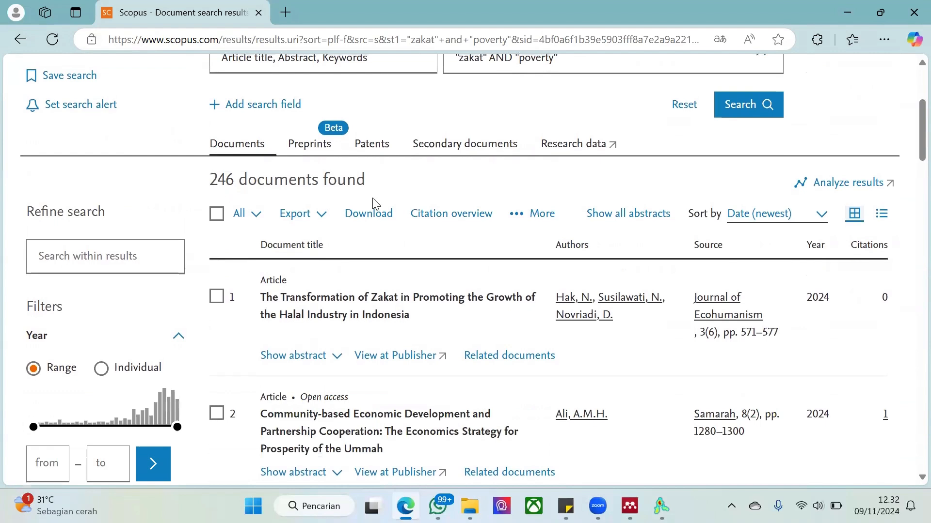
pyautogui.moveTo(373, 198); pyautogui.dragTo(386, 178)
pyautogui.click(130, 174)
# Select the subject areas Social Sciences; Economics, Econometrics and Finance; Business, Management and Accounting; and Arts and Humanities
pyautogui.scroll(-6, 131, 179)
pyautogui.scroll(-1, 53, 265)
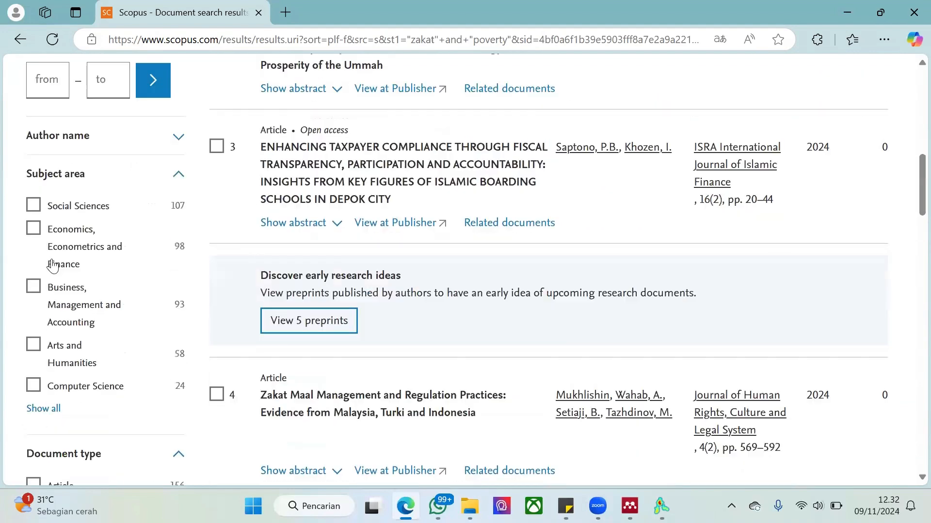
pyautogui.click(33, 201)
pyautogui.click(33, 224)
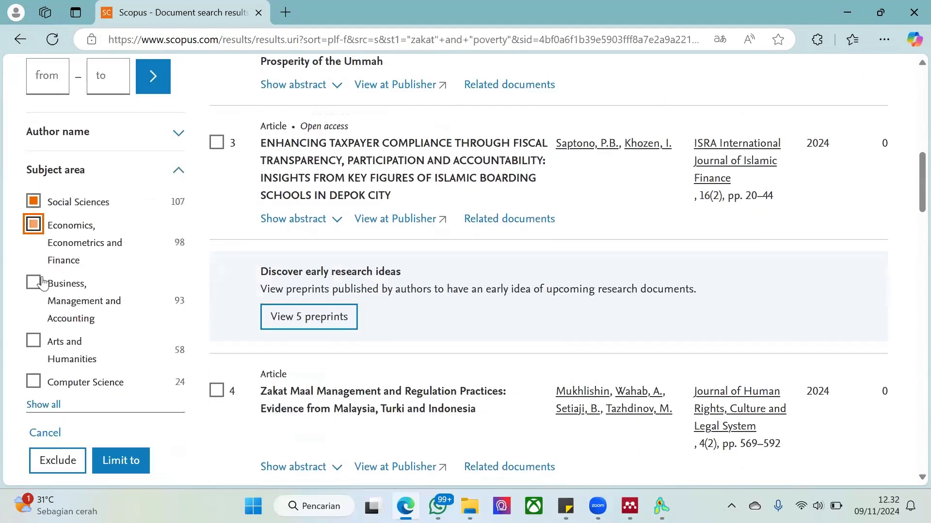
pyautogui.click(34, 283)
pyautogui.click(33, 340)
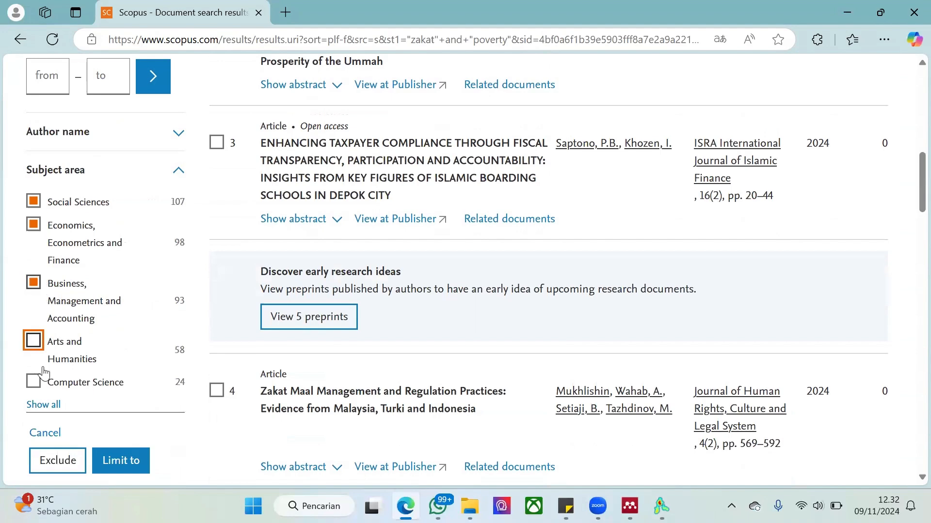
# Add Computer Science and Multidisciplinary from the full subject area list and limit the results to all selected subject areas
pyautogui.click(52, 406)
pyautogui.scroll(-1, 417, 299)
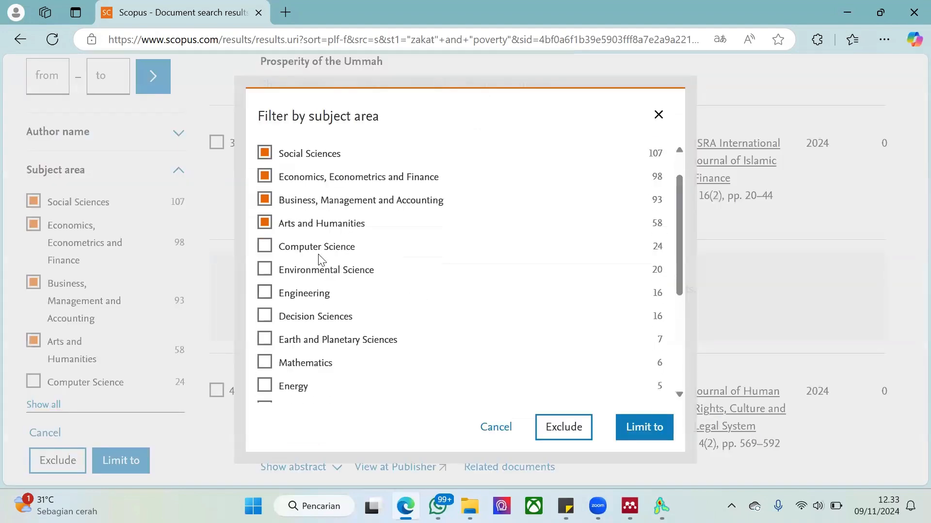
pyautogui.click(264, 246)
pyautogui.scroll(-4, 295, 361)
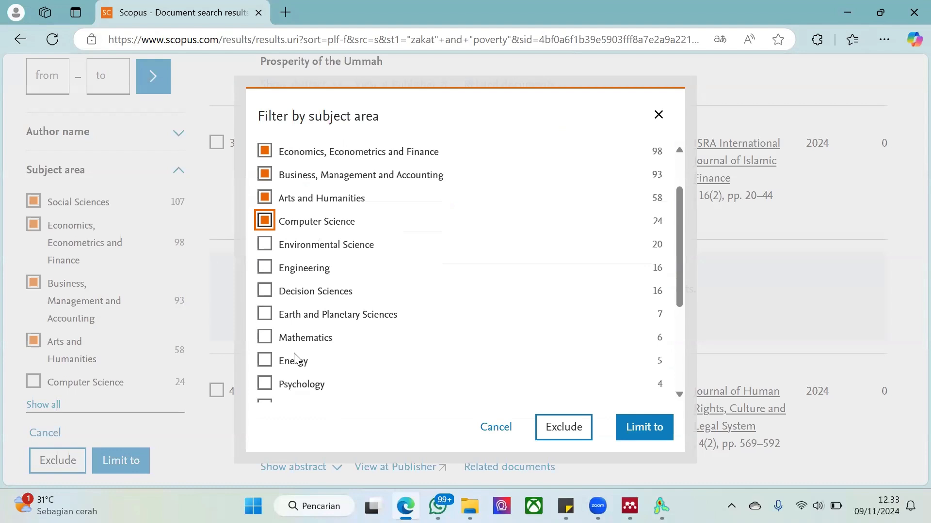
pyautogui.click(360, 345)
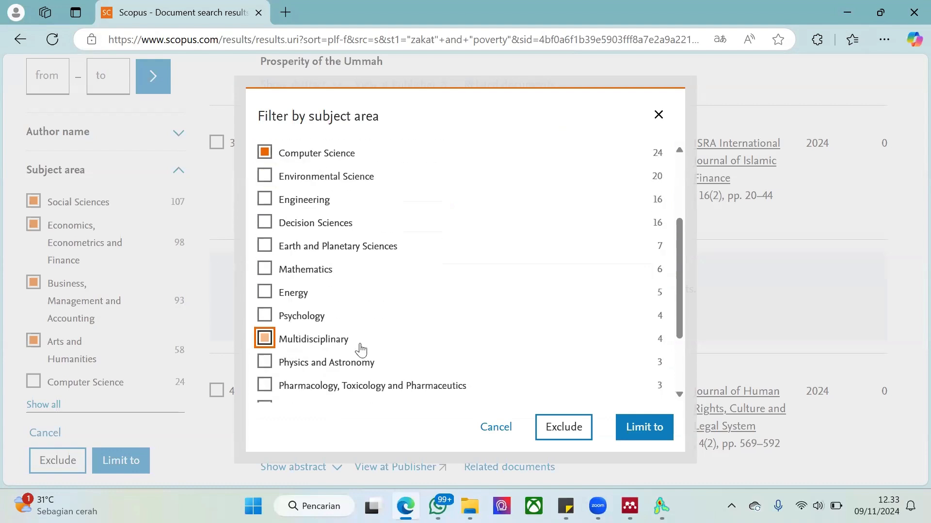
pyautogui.scroll(-3, 612, 349)
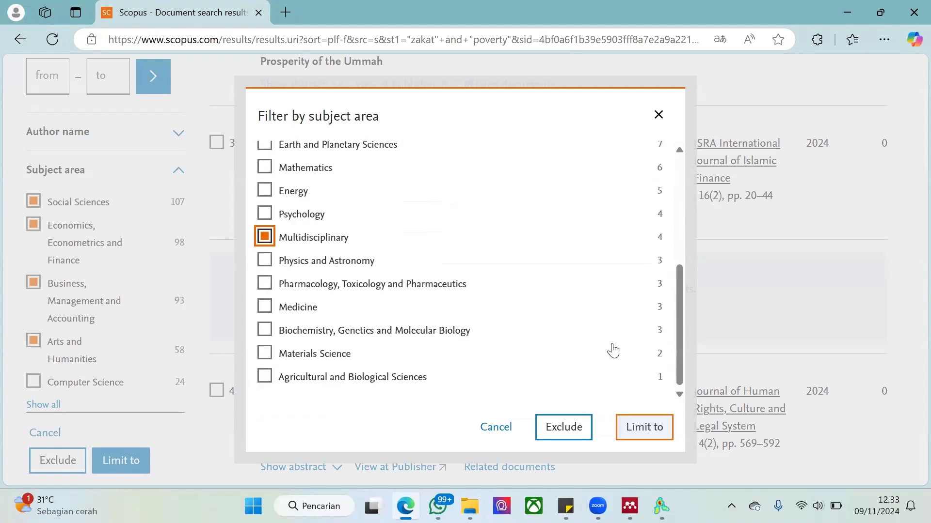
pyautogui.click(644, 427)
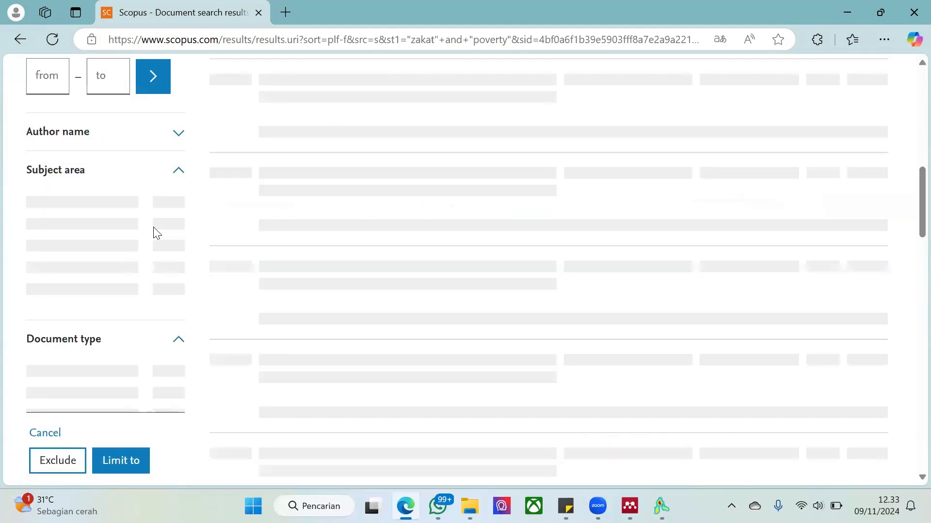
# Select Article, Book chapter and Conference paper as the document types to filter by
pyautogui.scroll(-8, 87, 310)
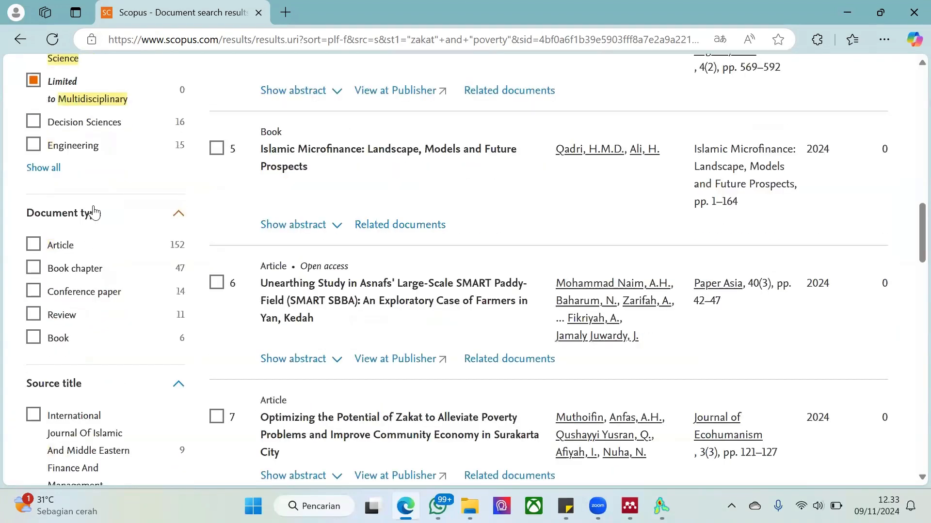
pyautogui.click(35, 245)
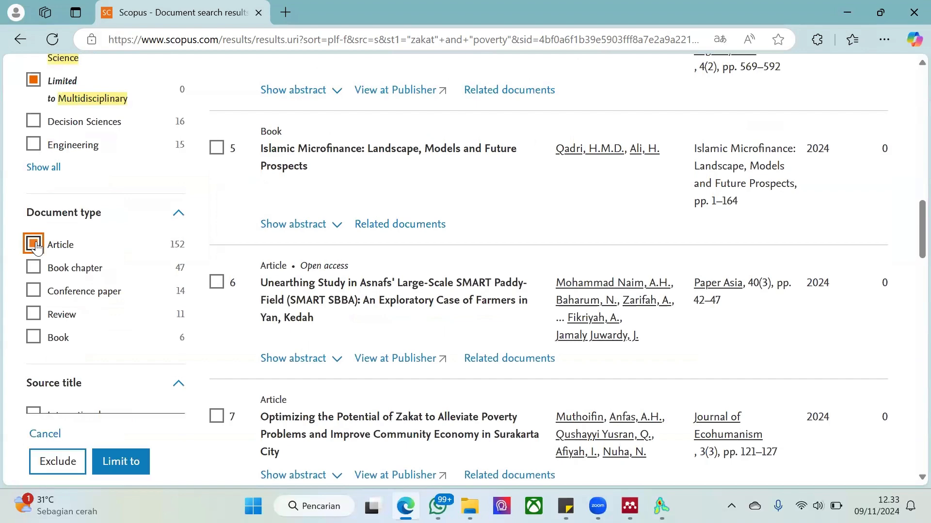
pyautogui.click(35, 269)
pyautogui.click(34, 290)
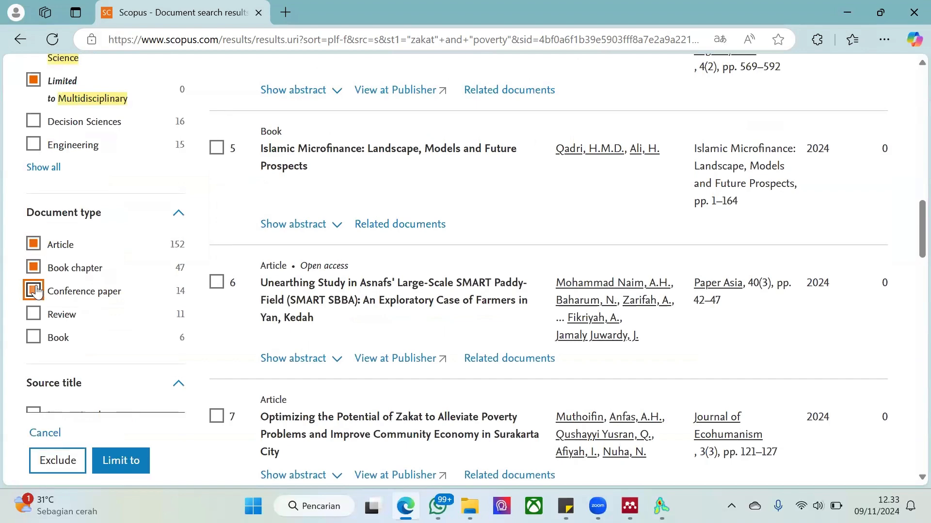
# Look through the remaining filters, such as source title and keyword, and limit the results to the selected document types
pyautogui.scroll(-3, 102, 370)
pyautogui.scroll(1, 103, 372)
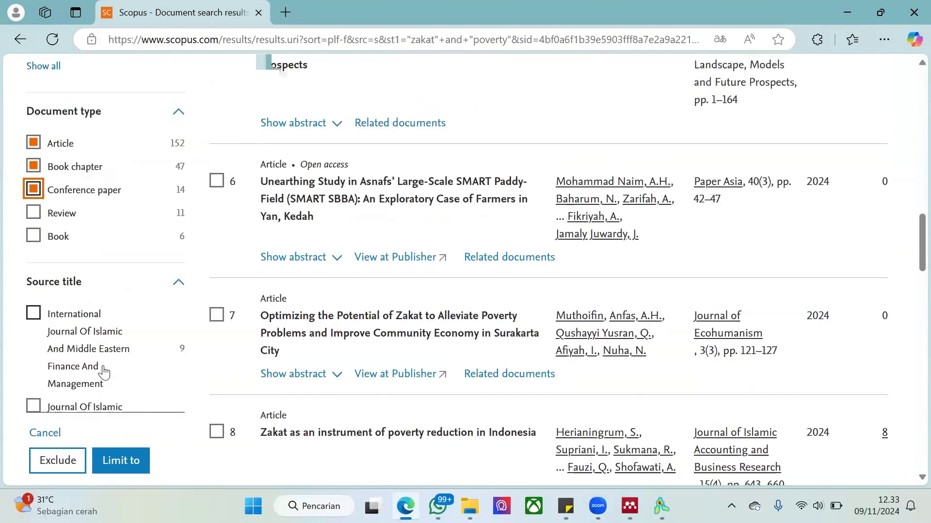
pyautogui.scroll(-1, 22, 287)
pyautogui.scroll(1, 22, 287)
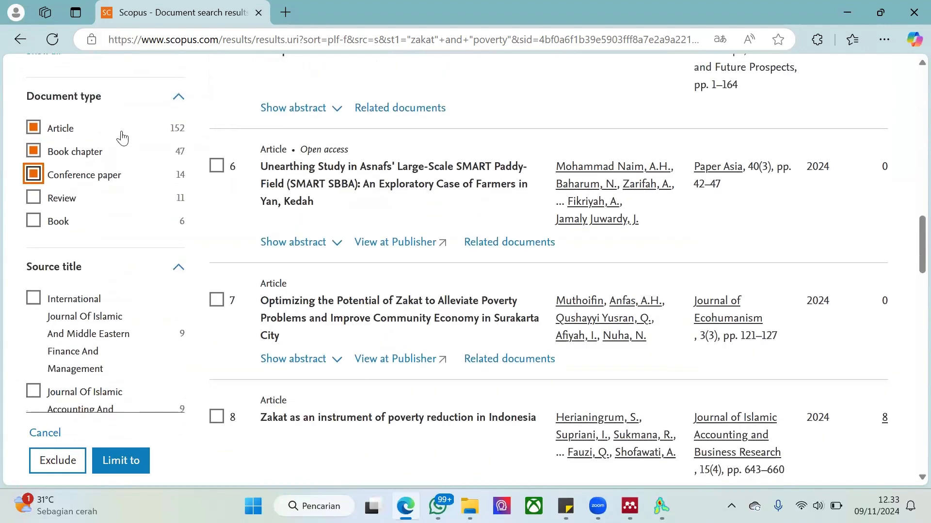
pyautogui.click(178, 97)
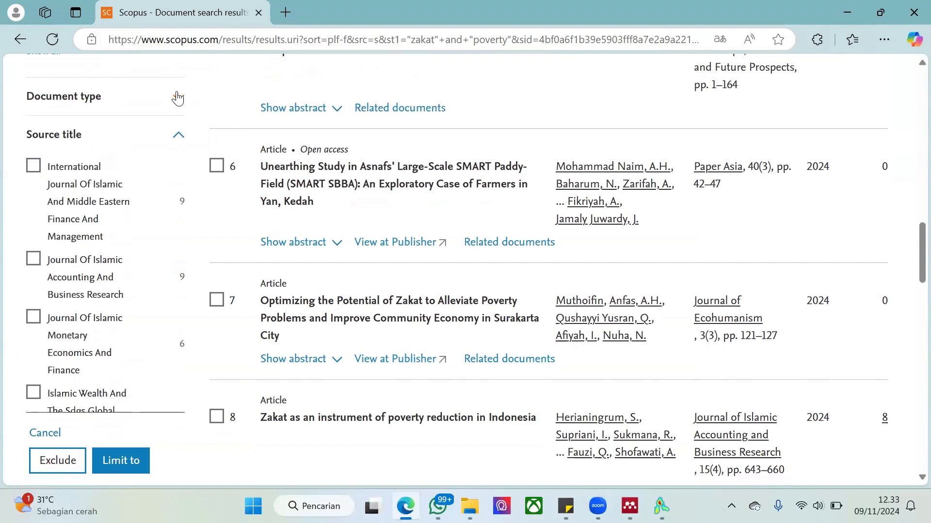
pyautogui.click(177, 96)
pyautogui.scroll(3, 73, 217)
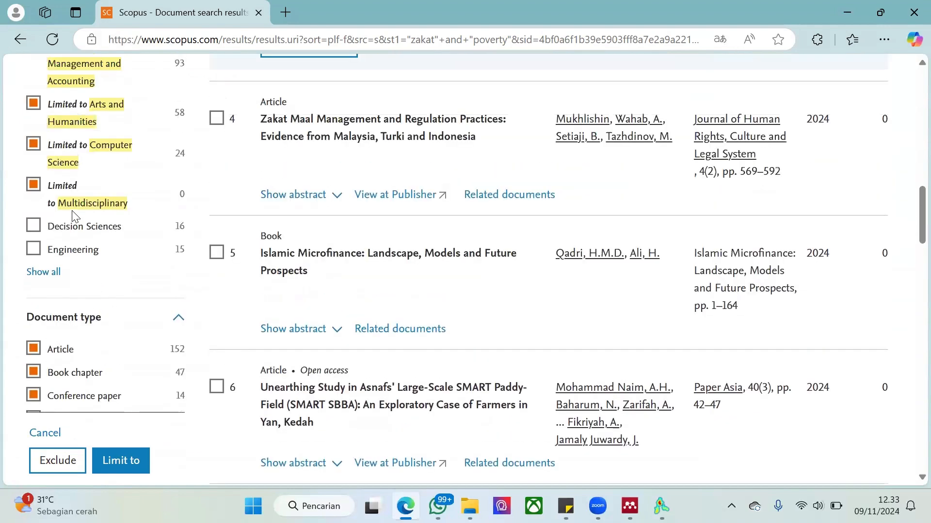
pyautogui.scroll(-13, 73, 216)
pyautogui.scroll(-2, 72, 216)
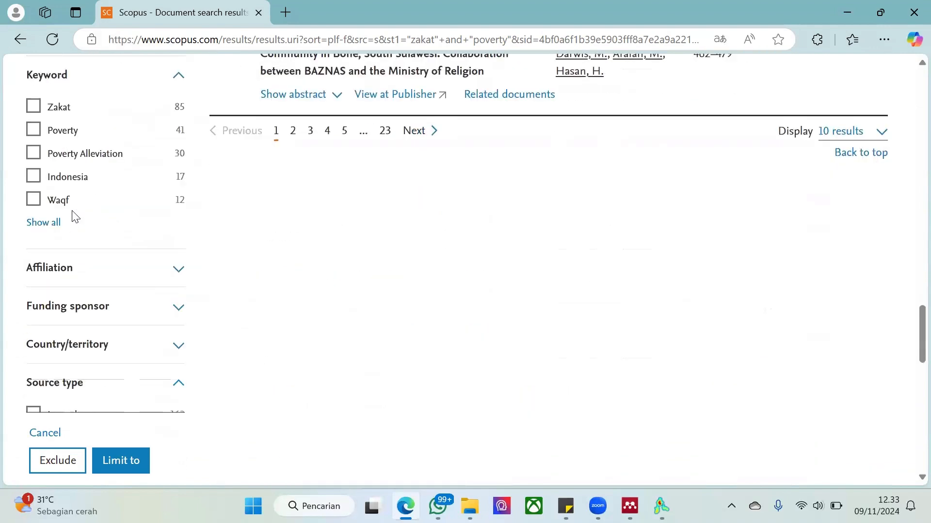
pyautogui.scroll(1, 65, 216)
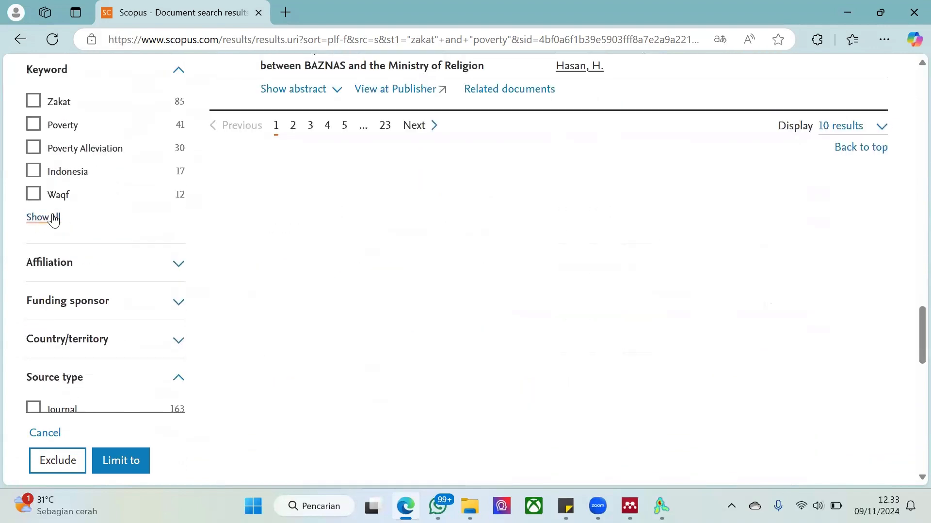
pyautogui.click(124, 459)
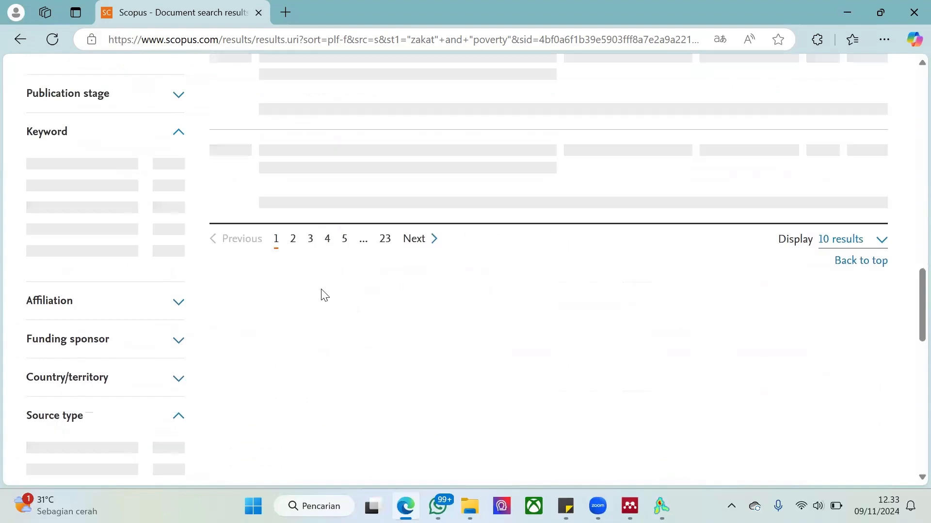
# Display 200 results per page and check the number of documents found after filtering
pyautogui.scroll(-2, 325, 295)
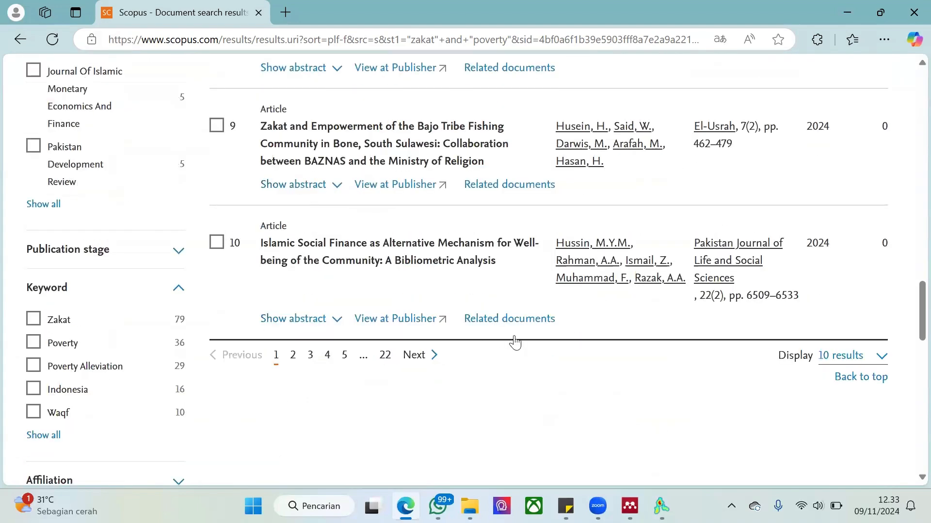
pyautogui.click(828, 359)
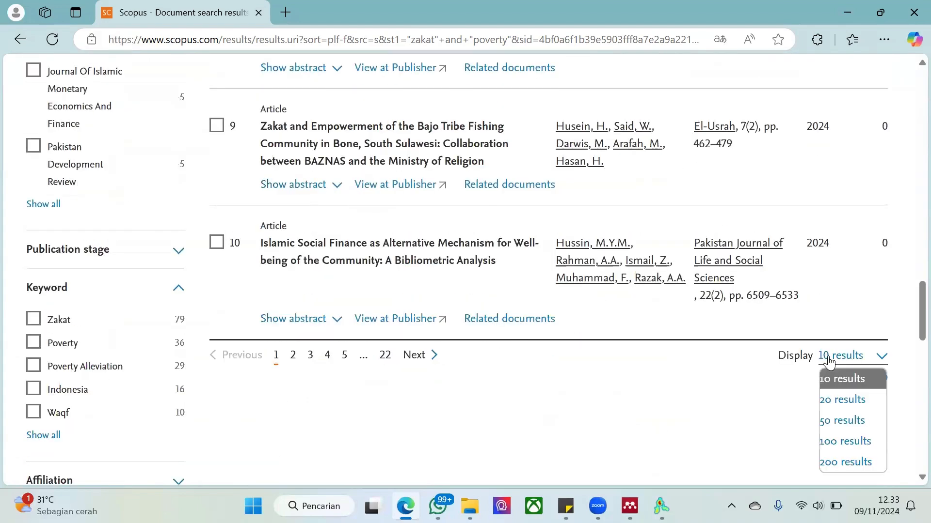
pyautogui.click(840, 462)
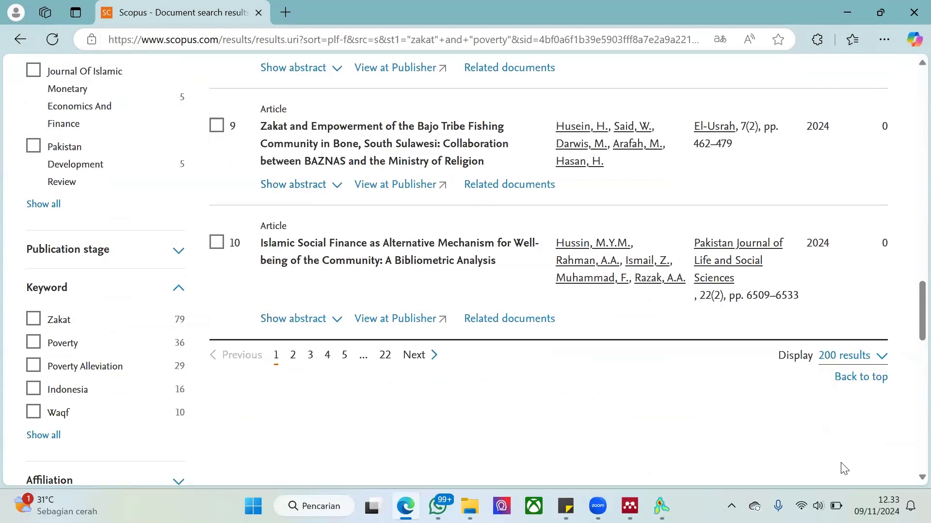
pyautogui.scroll(12, 619, 300)
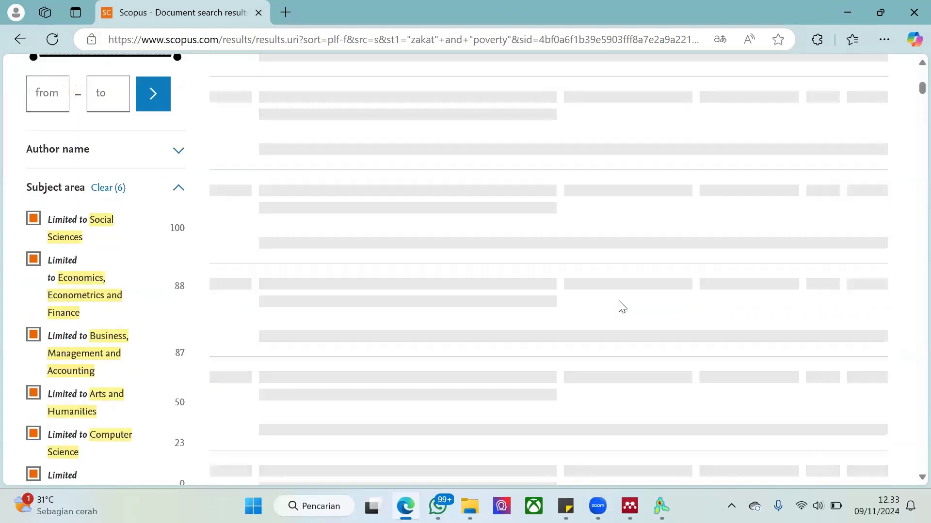
pyautogui.scroll(-20, 615, 299)
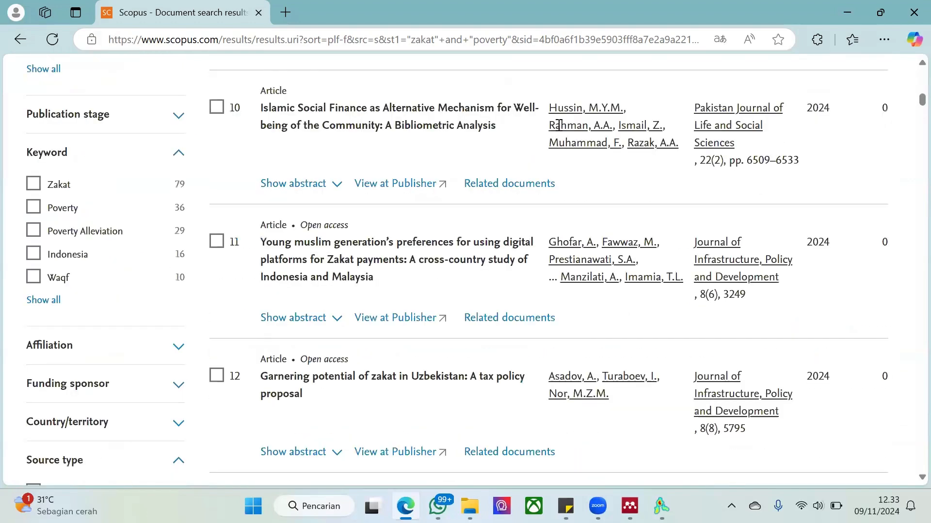
pyautogui.scroll(20, 559, 126)
pyautogui.scroll(8, 391, 154)
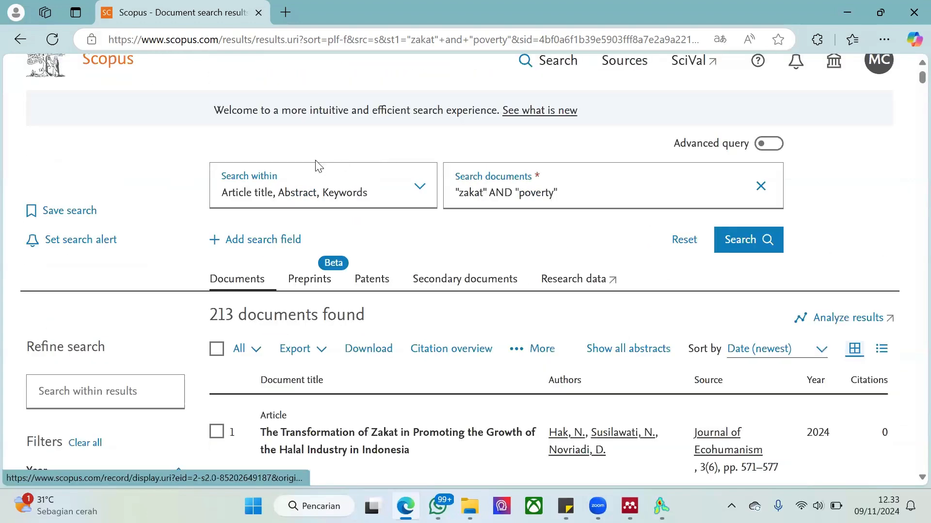
pyautogui.tripleClick(343, 318)
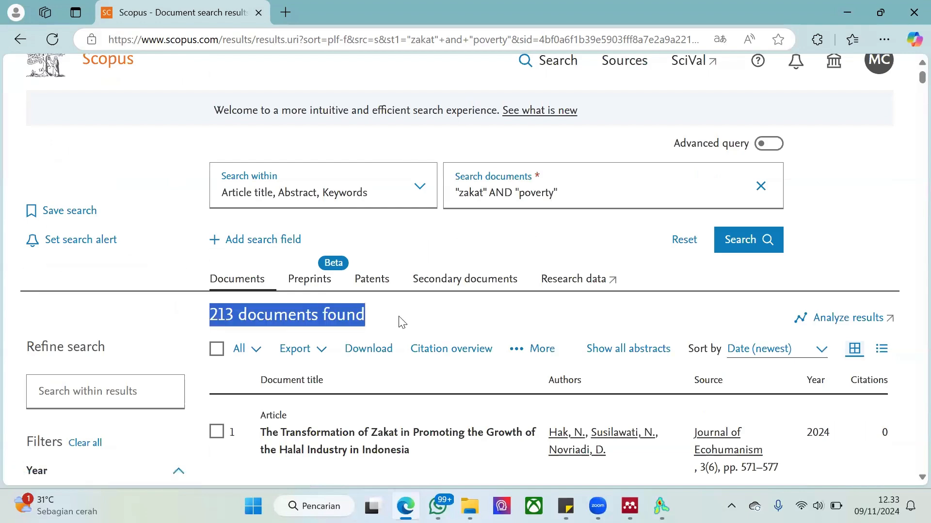
# Sort the filtered documents by Cited by (highest) and look over the reordered list
pyautogui.scroll(-4, 402, 321)
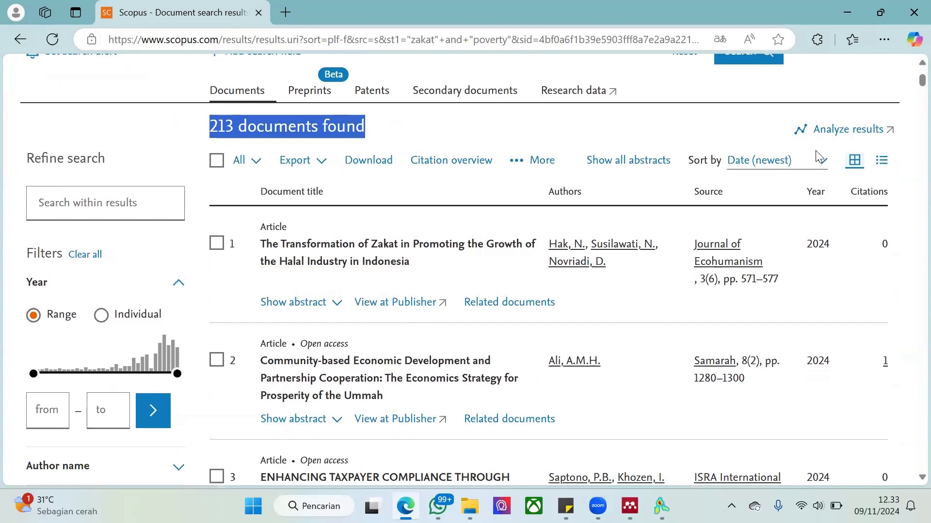
pyautogui.click(802, 167)
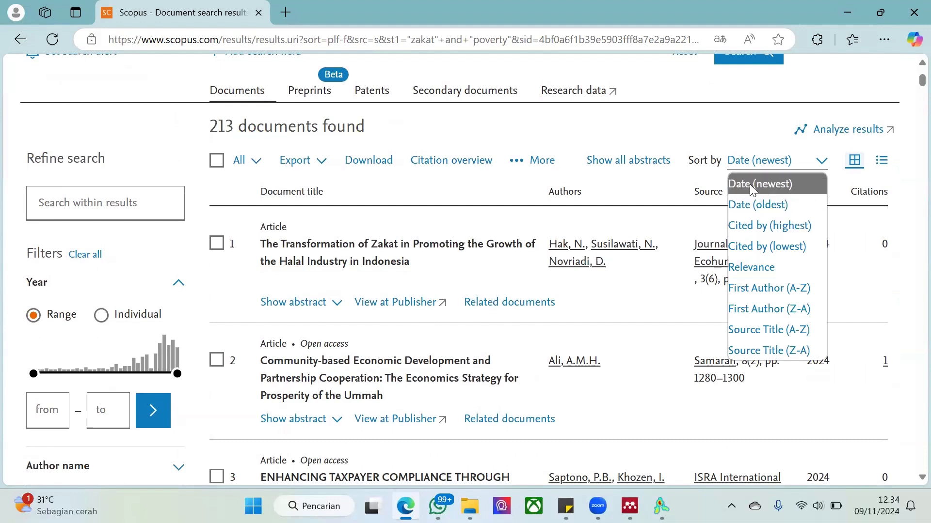
pyautogui.click(751, 226)
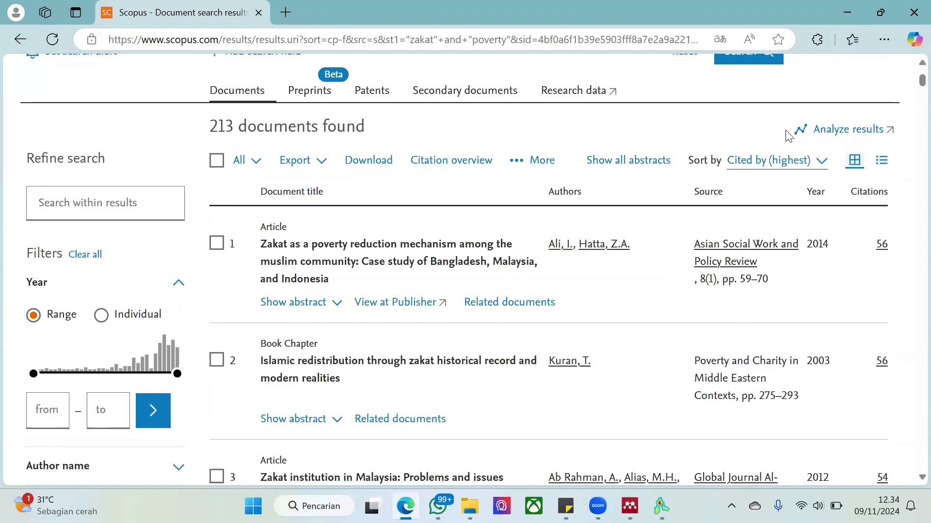
pyautogui.scroll(3, 558, 176)
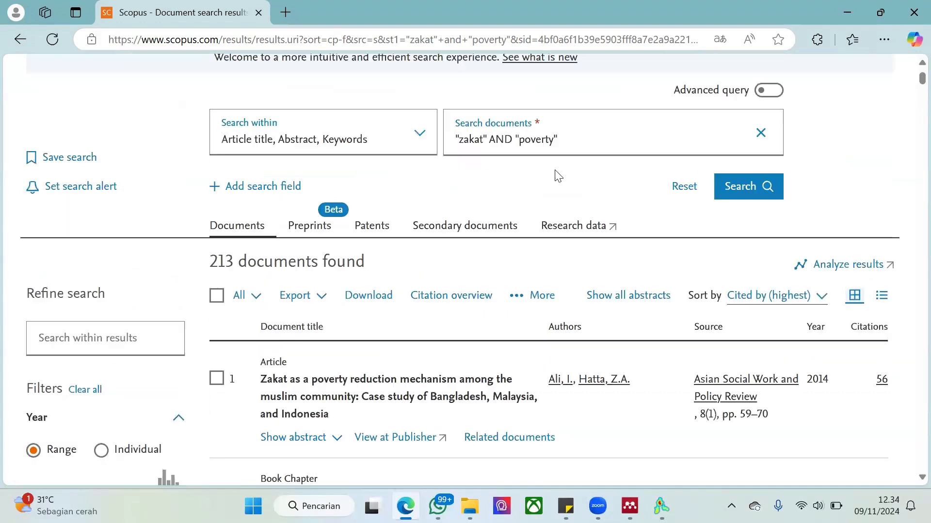
pyautogui.scroll(-5, 582, 167)
pyautogui.scroll(2, 706, 145)
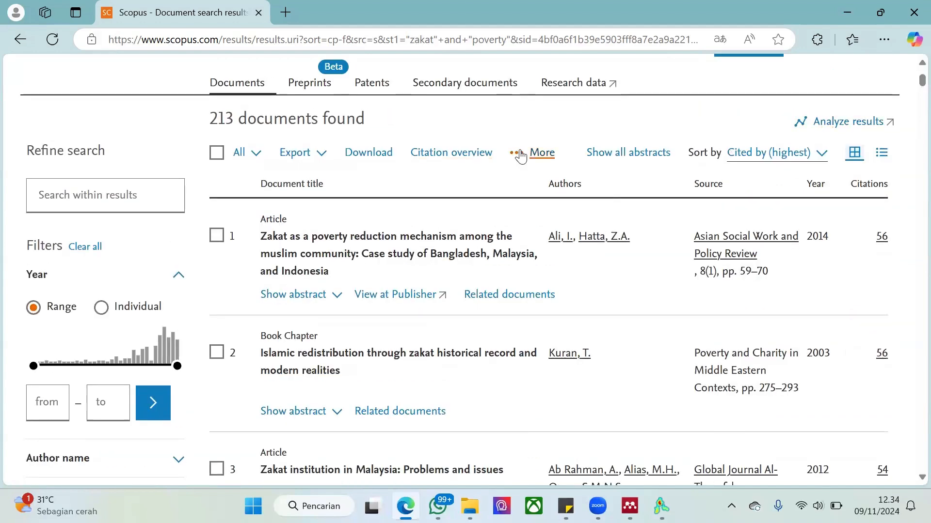
# Open the analysis of the search results and examine the Documents by year table and chart, including the 2021 data point
pyautogui.click(845, 129)
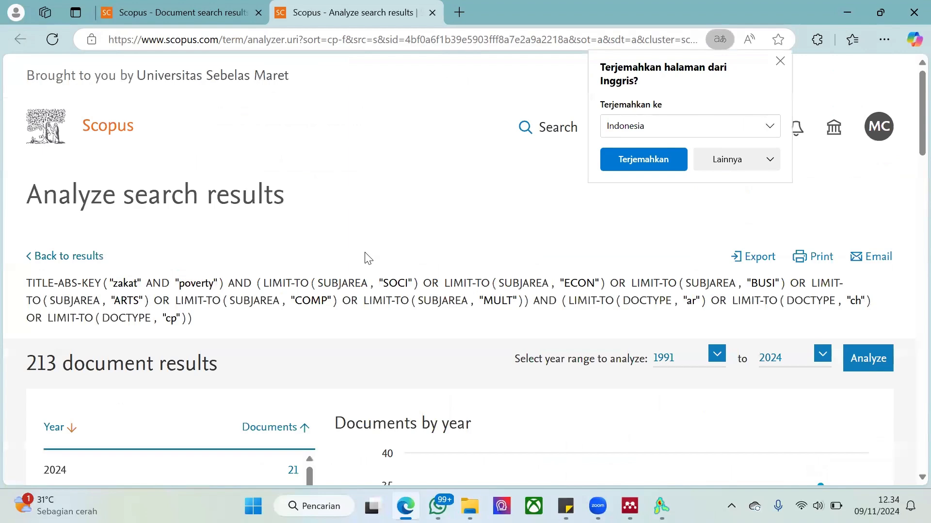
pyautogui.scroll(-2, 248, 361)
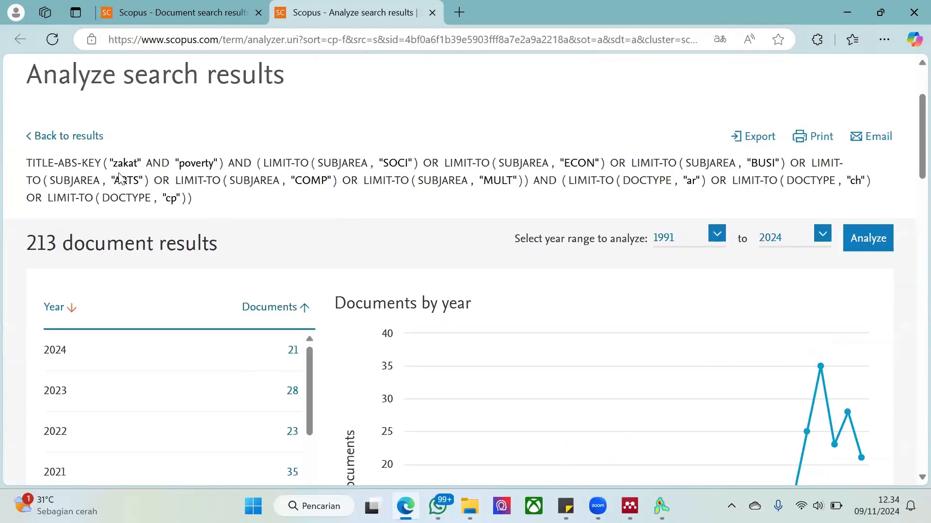
pyautogui.scroll(-4, 338, 236)
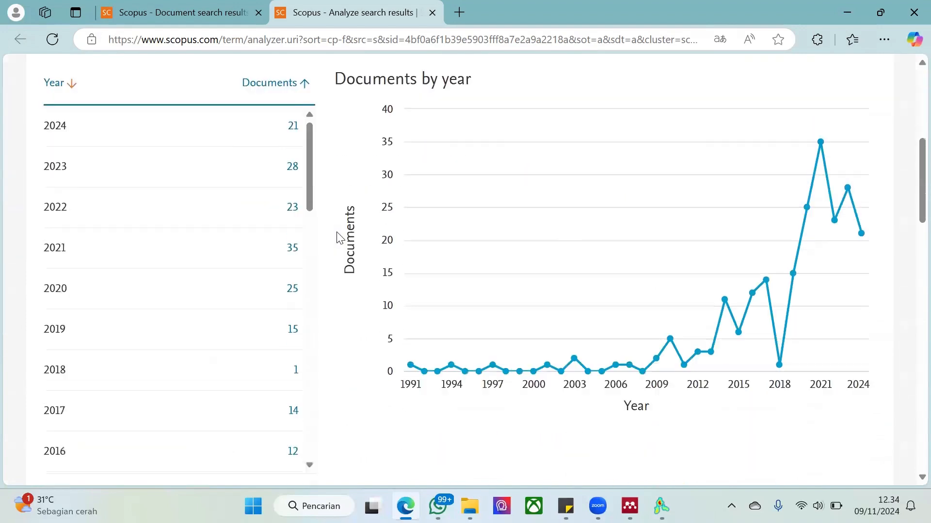
pyautogui.scroll(-15, 302, 248)
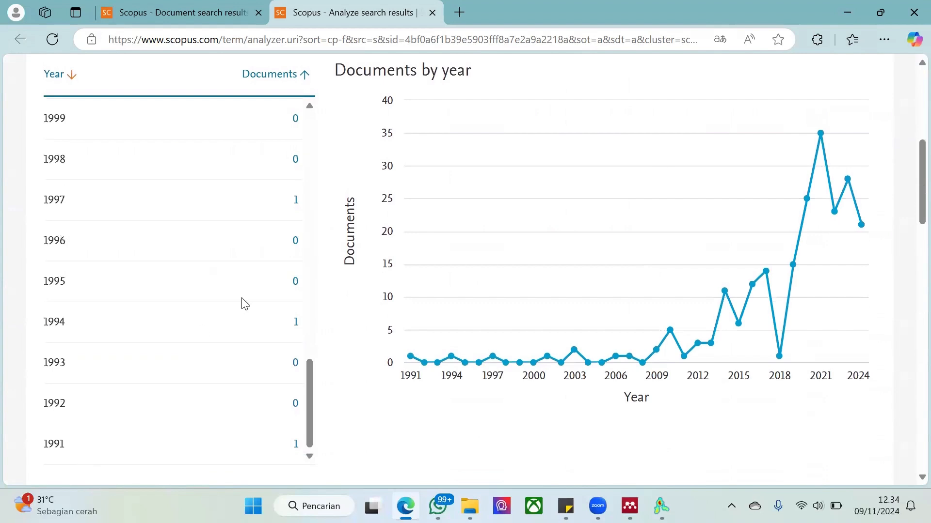
pyautogui.scroll(14, 245, 304)
pyautogui.scroll(2, 245, 304)
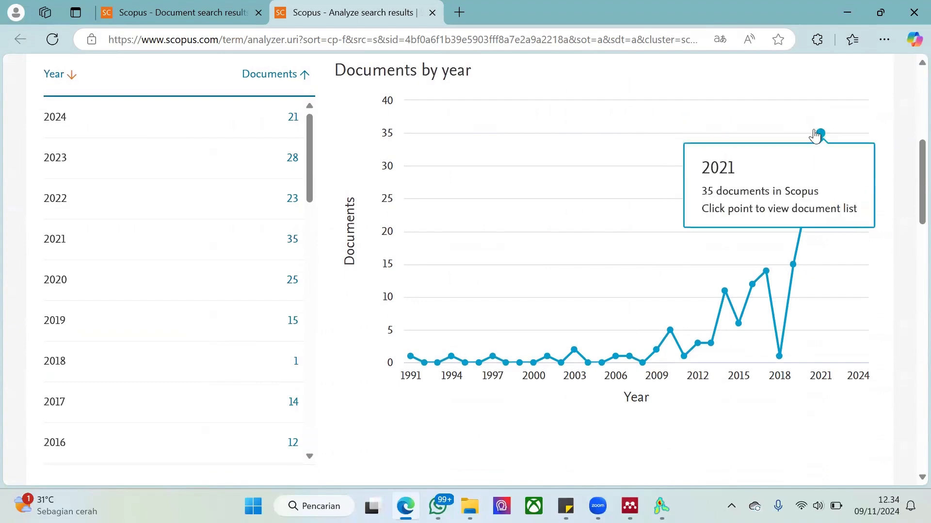
pyautogui.moveTo(818, 143)
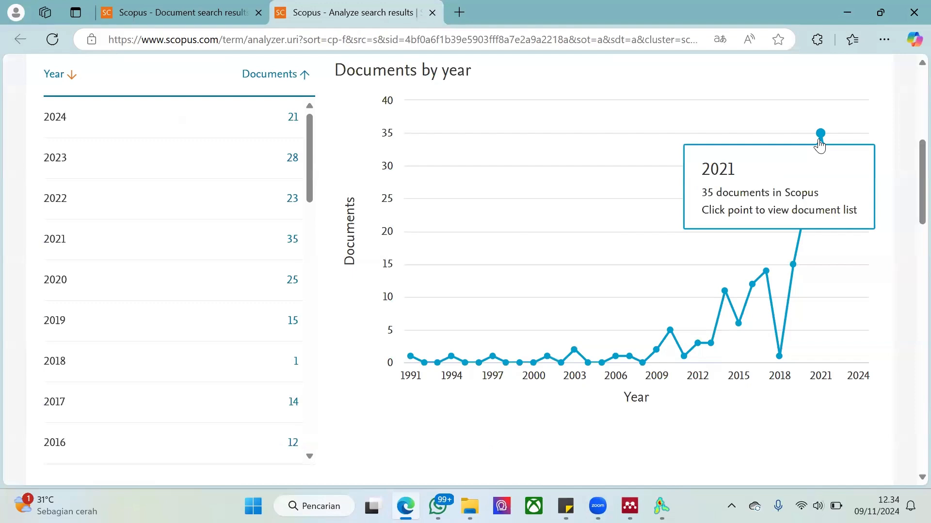
# Open the Documents per year by source analysis and compare the publication trends of the listed journals
pyautogui.scroll(-6, 373, 296)
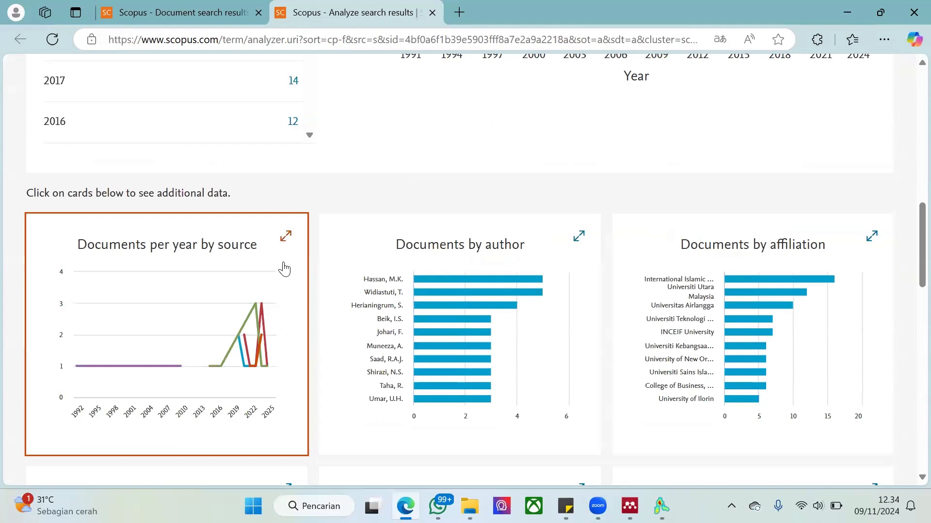
pyautogui.click(267, 263)
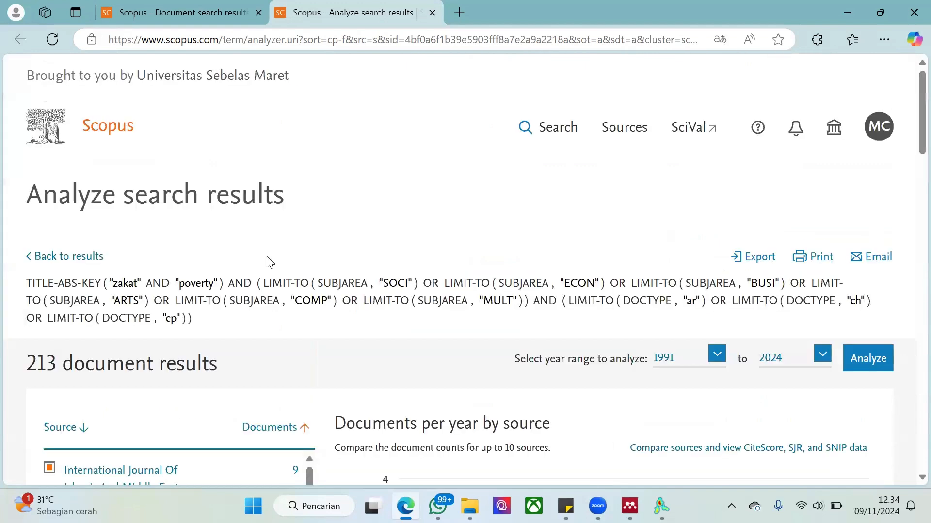
pyautogui.scroll(-8, 474, 285)
pyautogui.scroll(-1, 473, 285)
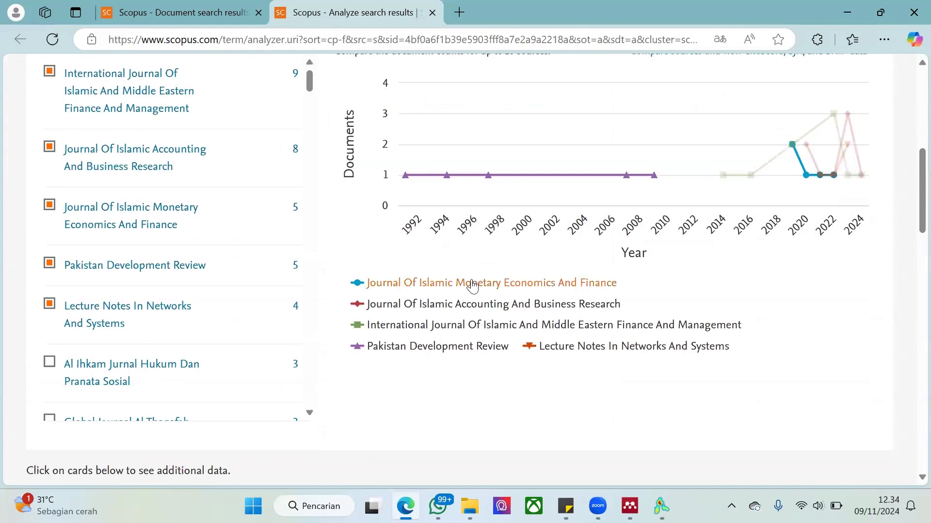
pyautogui.moveTo(853, 140)
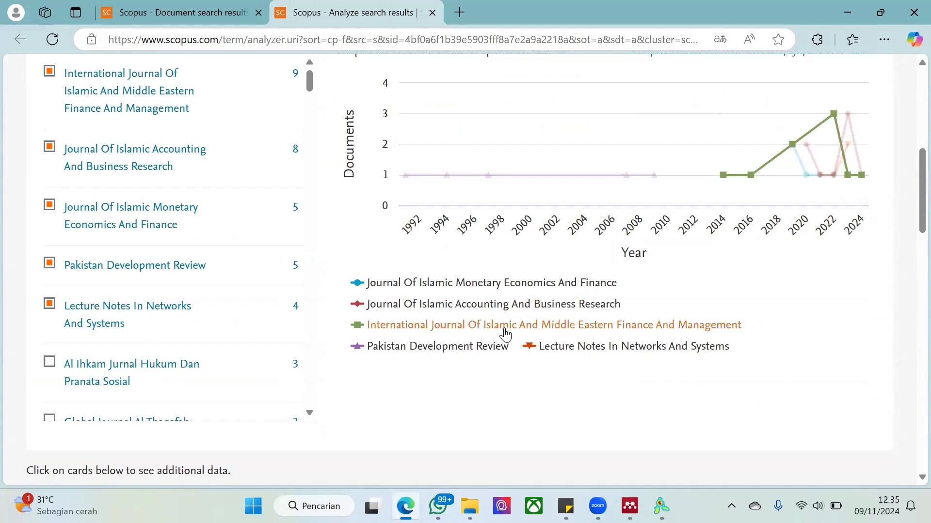
# Look through the analysis charts by author, affiliation, country/territory, document type, subject area and funding sponsor
pyautogui.scroll(-6, 504, 334)
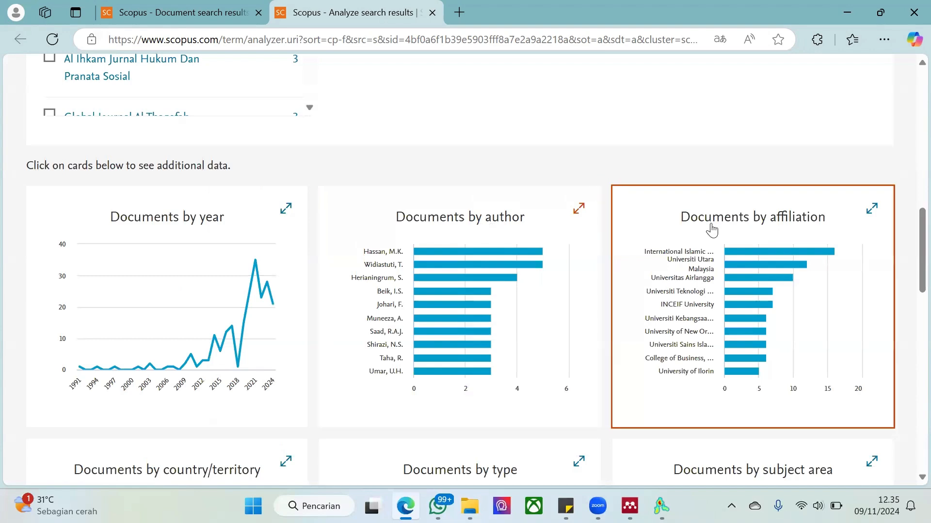
pyautogui.scroll(-5, 715, 226)
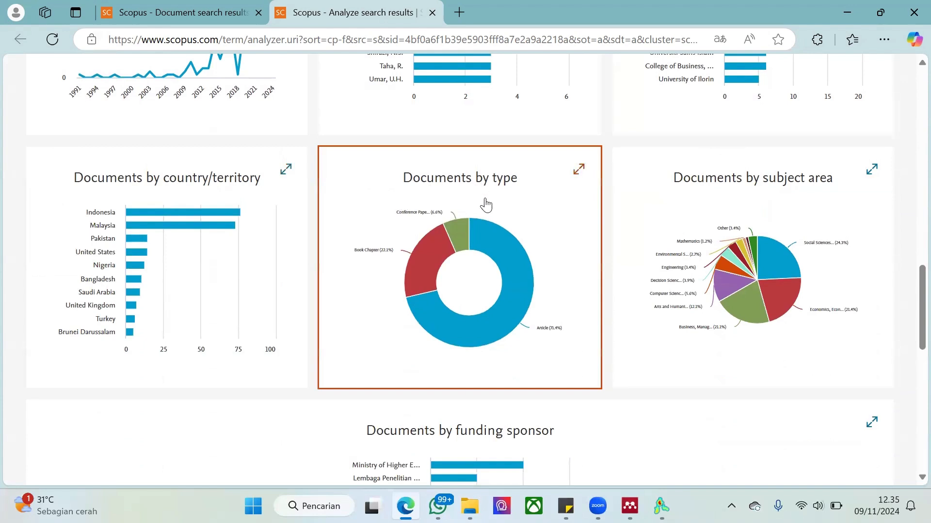
pyautogui.scroll(-4, 489, 245)
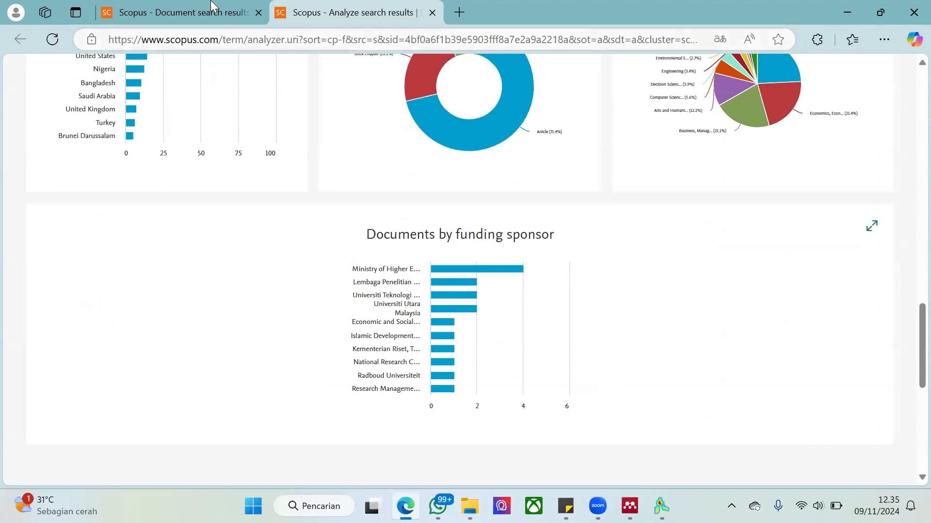
# Return to the document results, select all the documents found and look through the selected list
pyautogui.click(174, 12)
pyautogui.scroll(1, 370, 250)
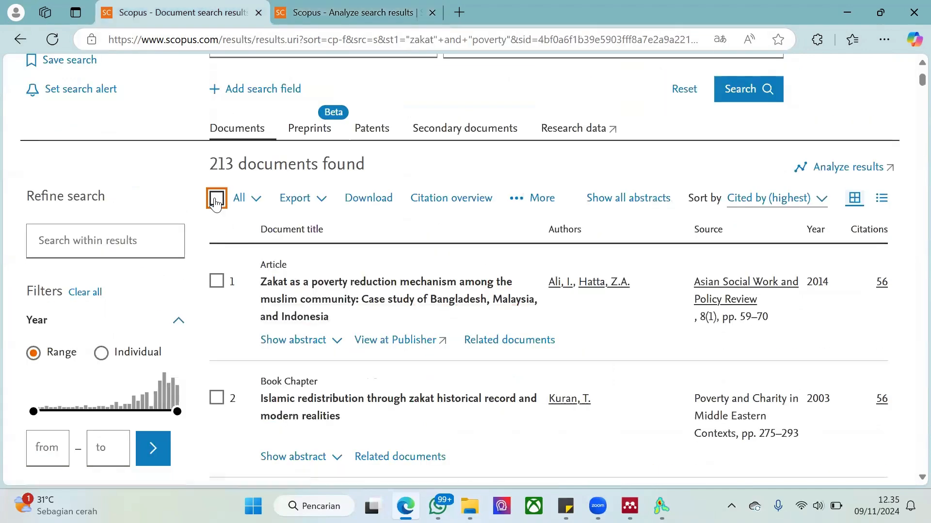
pyautogui.click(217, 199)
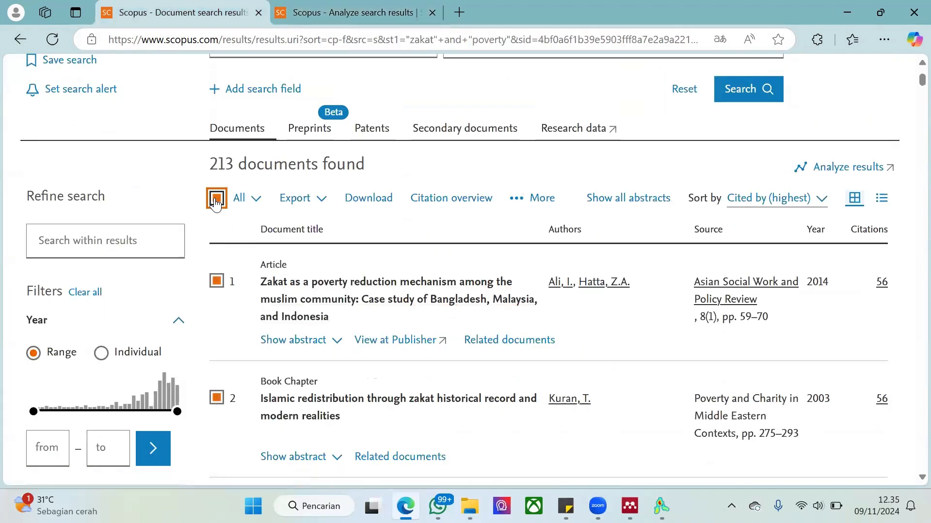
pyautogui.scroll(-4, 466, 246)
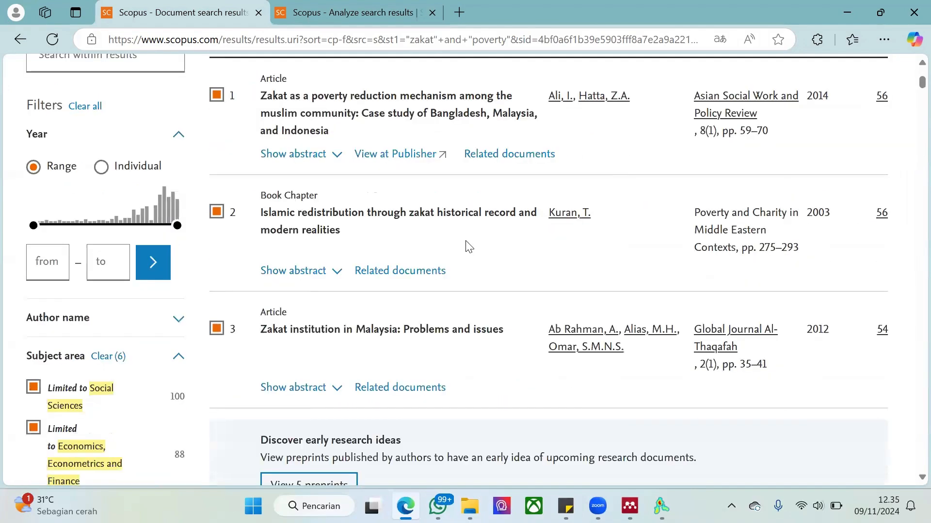
pyautogui.scroll(-9, 468, 246)
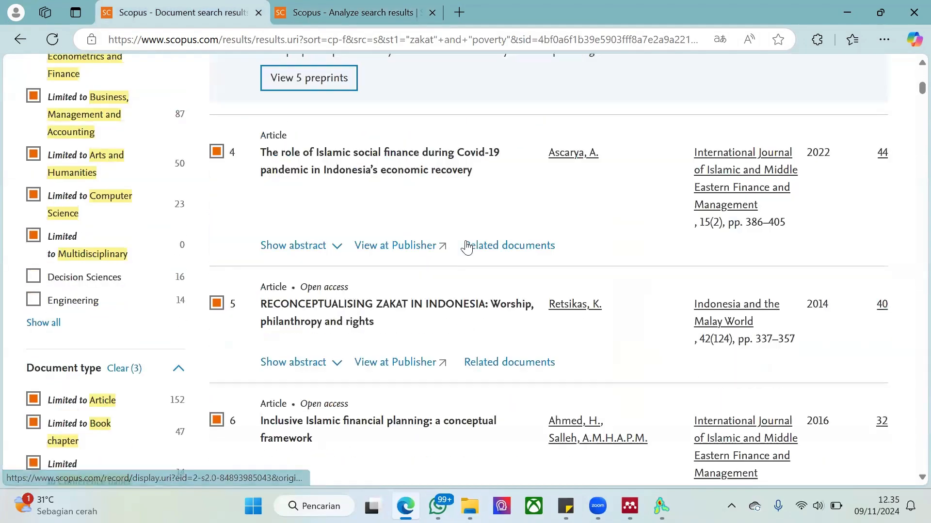
pyautogui.scroll(-11, 466, 247)
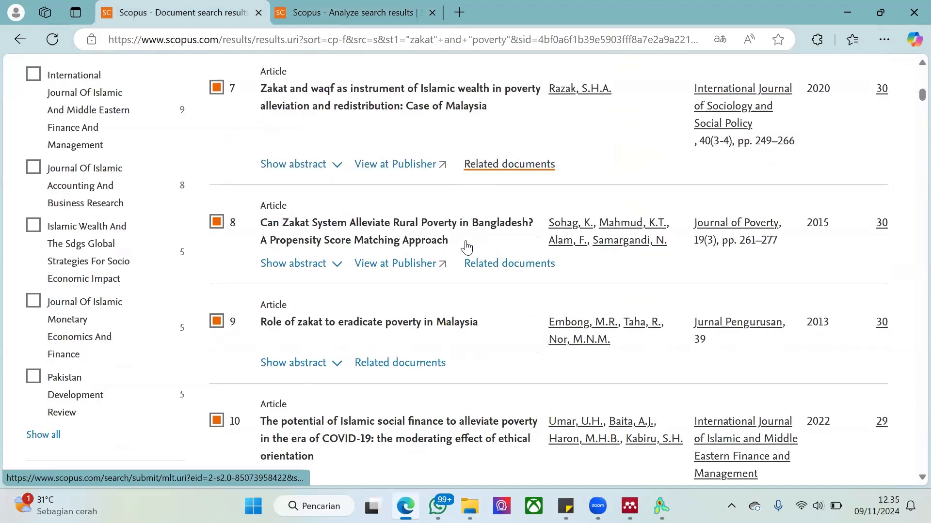
pyautogui.scroll(-6, 466, 247)
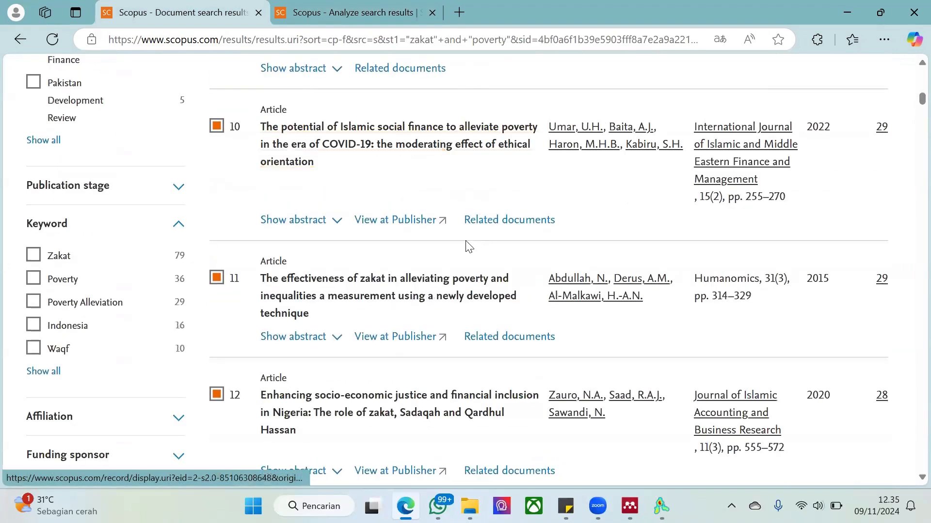
pyautogui.scroll(-5, 467, 246)
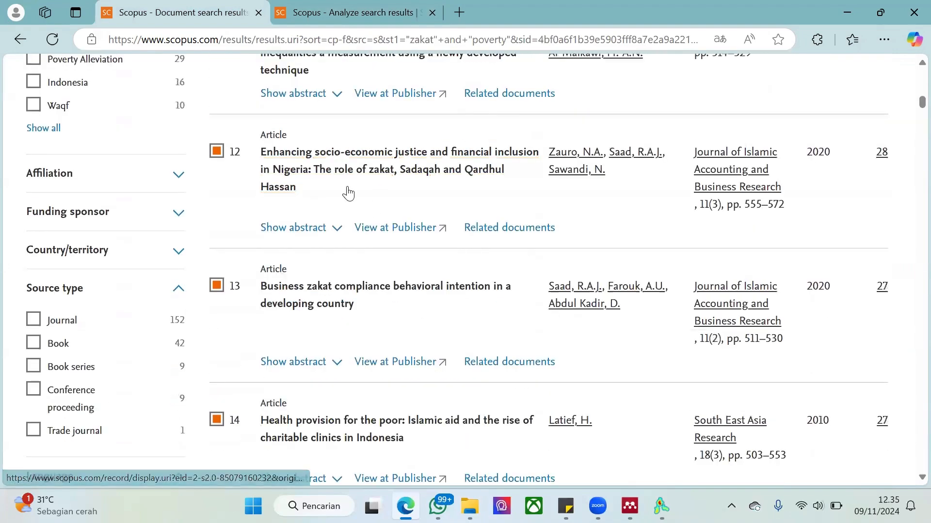
pyautogui.scroll(-1, 321, 320)
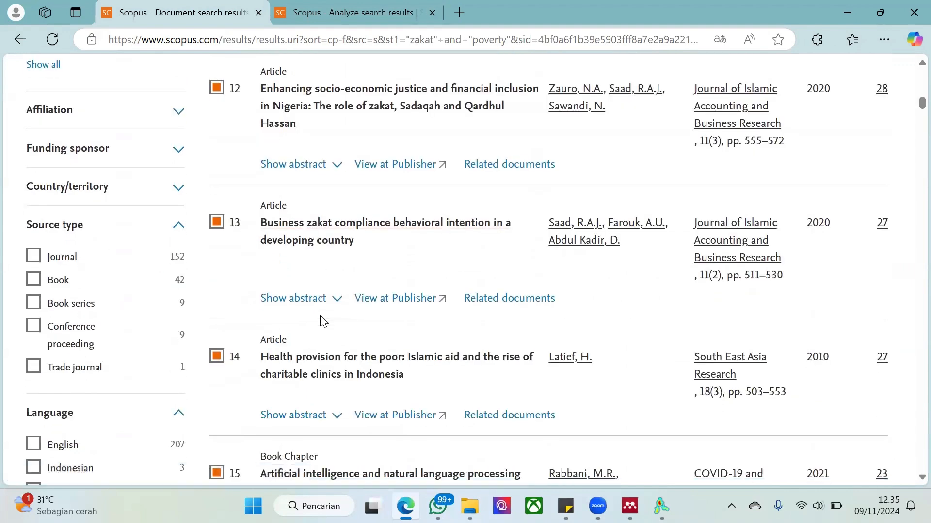
pyautogui.scroll(-7, 321, 318)
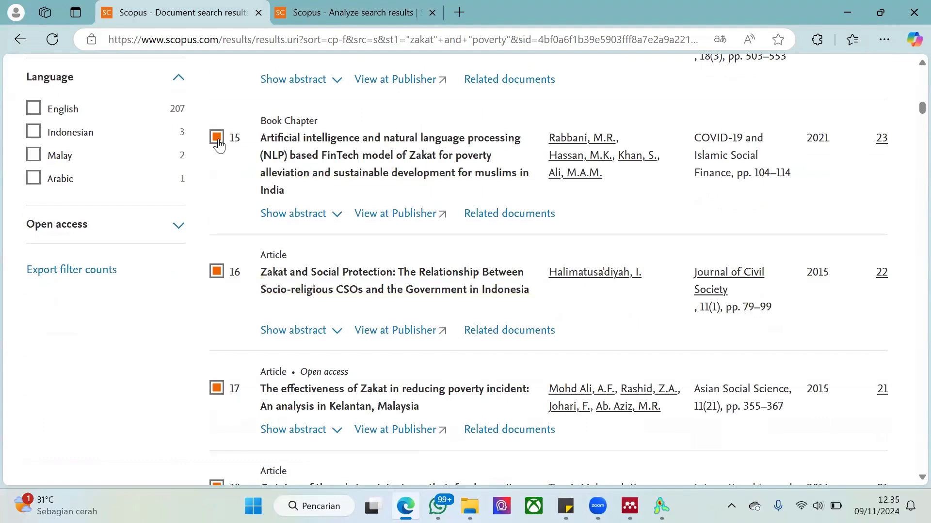
# Try excluding the book chapter at number 15 from the selected documents
pyautogui.click(218, 139)
pyautogui.scroll(2, 182, 307)
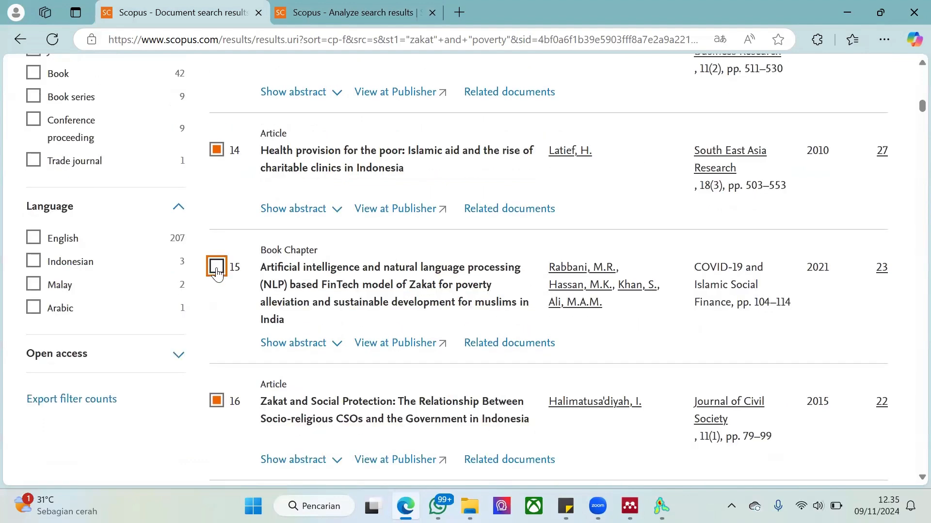
pyautogui.scroll(12, 218, 269)
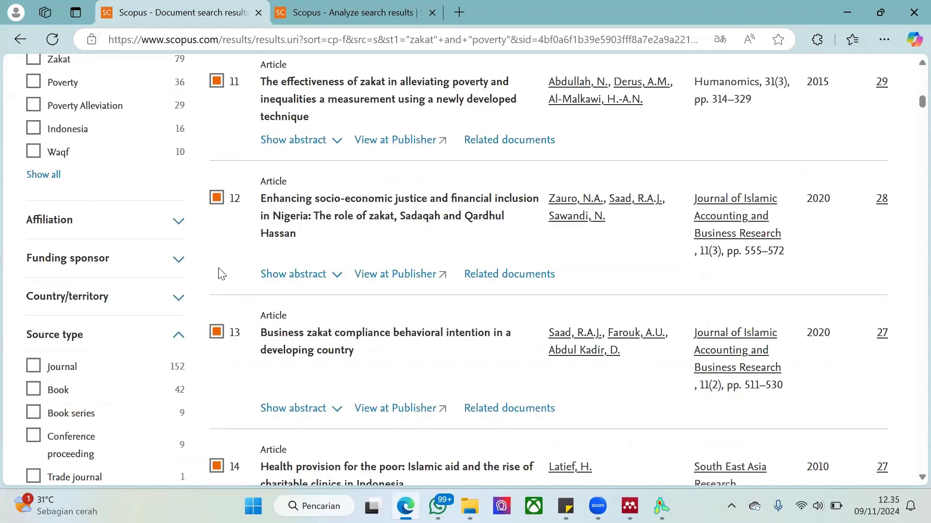
# Start exporting the selected documents in CSV format
pyautogui.scroll(15, 221, 274)
pyautogui.scroll(-4, 239, 276)
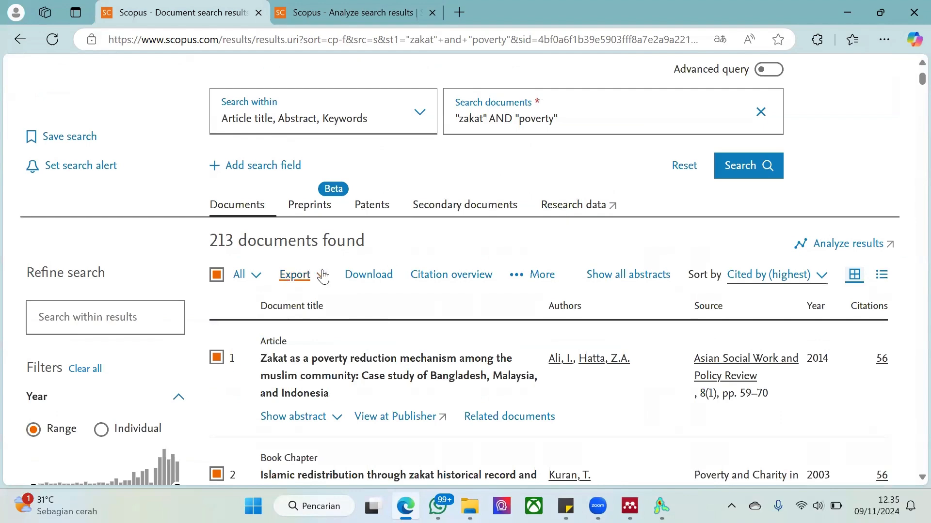
pyautogui.click(323, 277)
pyautogui.scroll(-1, 322, 279)
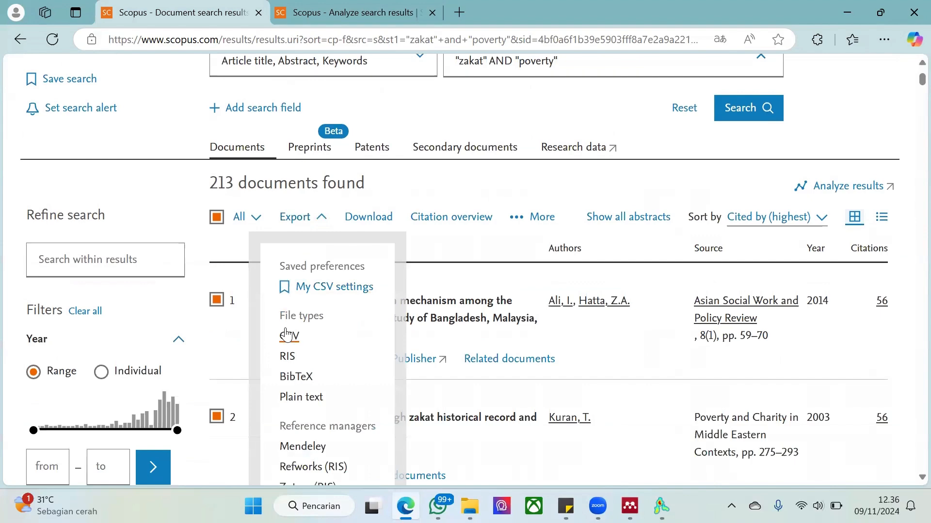
pyautogui.click(290, 336)
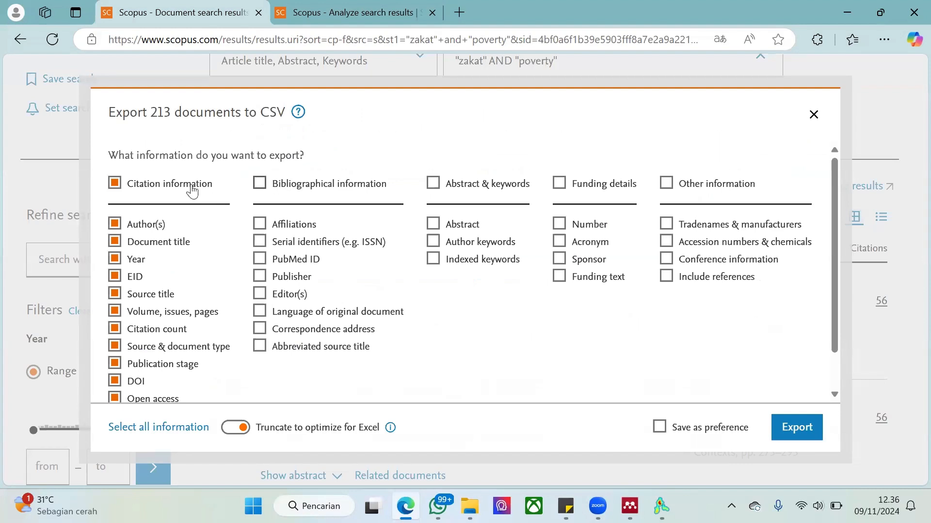
# Add Bibliographical information, Abstract & keywords, Sponsor, Funding text and Other information to the exported fields and export the CSV file
pyautogui.click(260, 184)
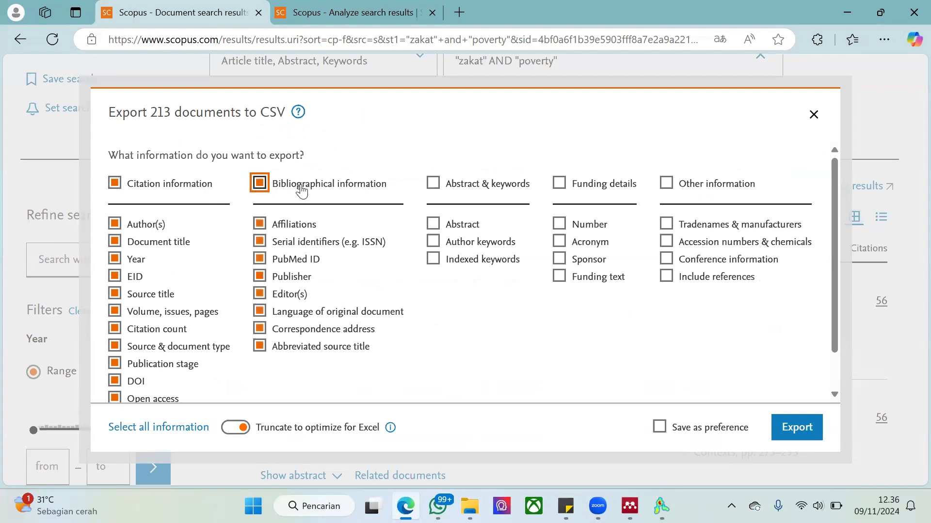
pyautogui.click(432, 183)
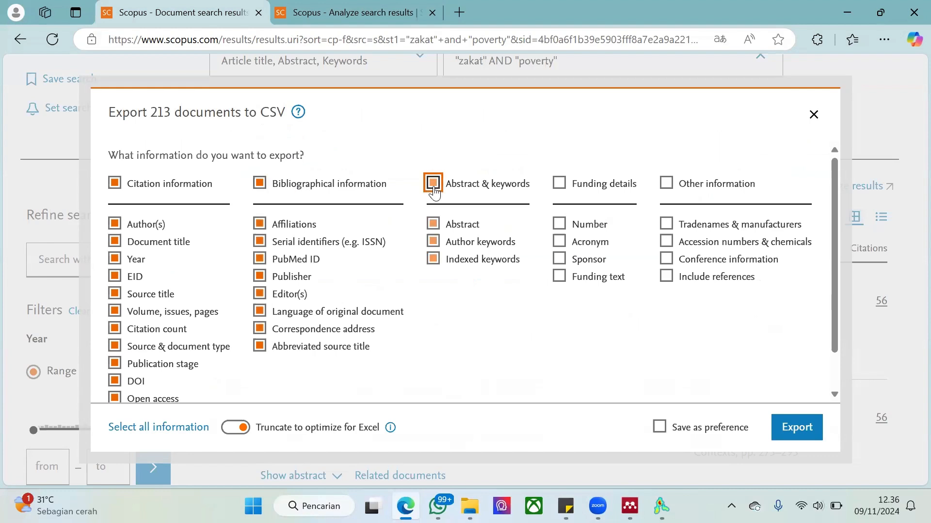
pyautogui.click(560, 259)
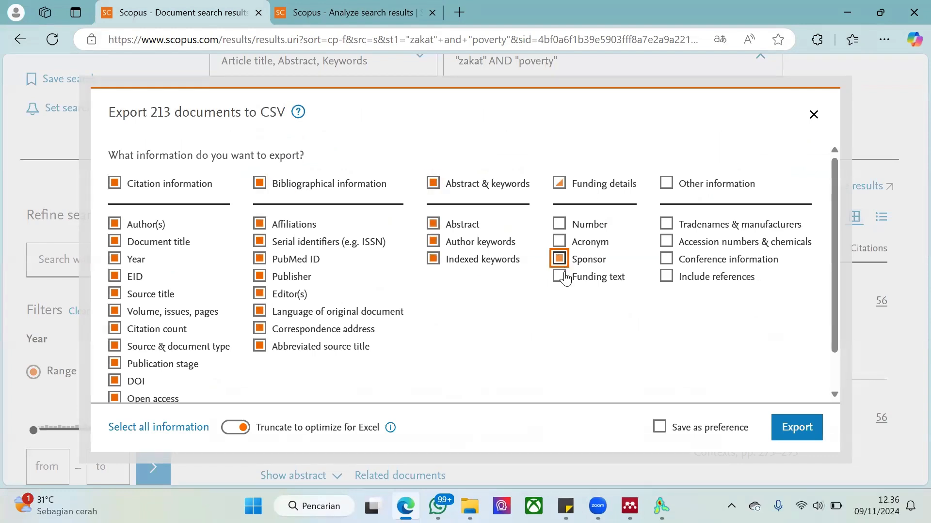
pyautogui.click(561, 276)
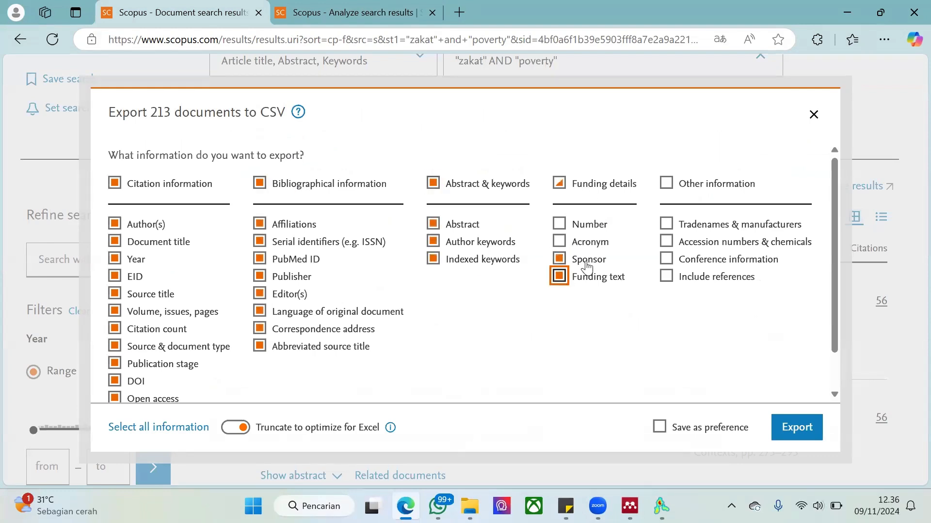
pyautogui.click(666, 184)
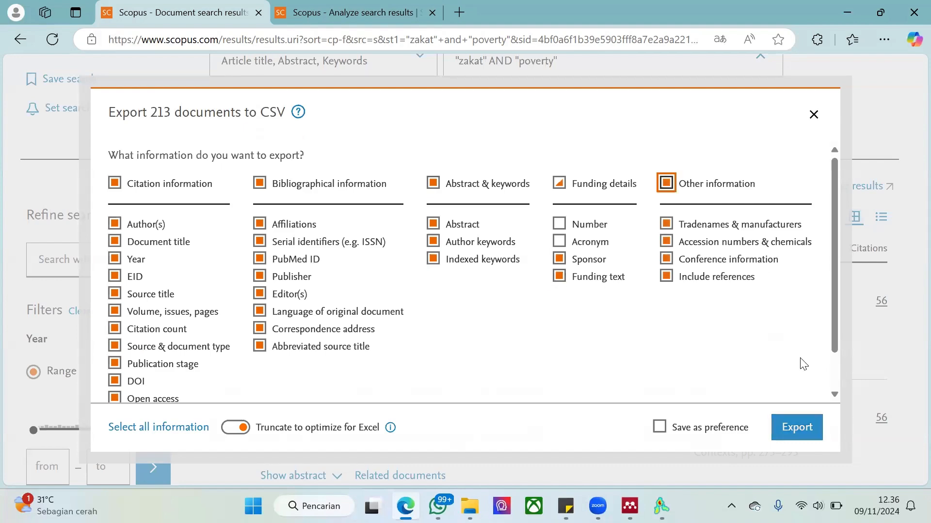
pyautogui.click(798, 427)
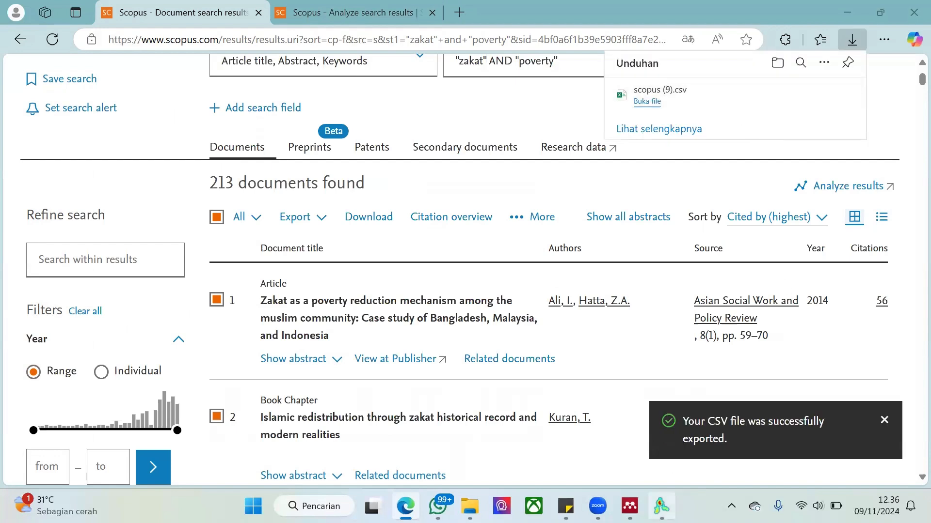
# Switch to VOSviewer and start creating a new map based on bibliographic data
pyautogui.click(662, 506)
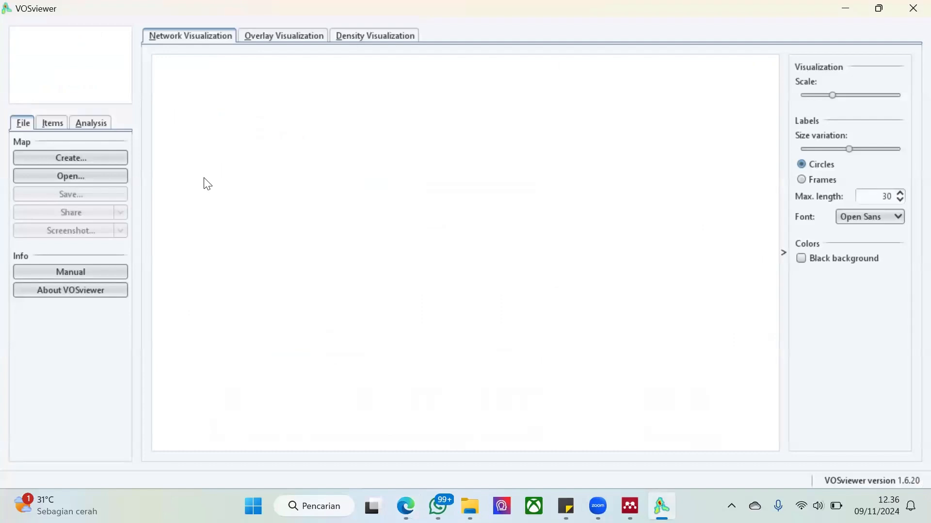
pyautogui.click(109, 159)
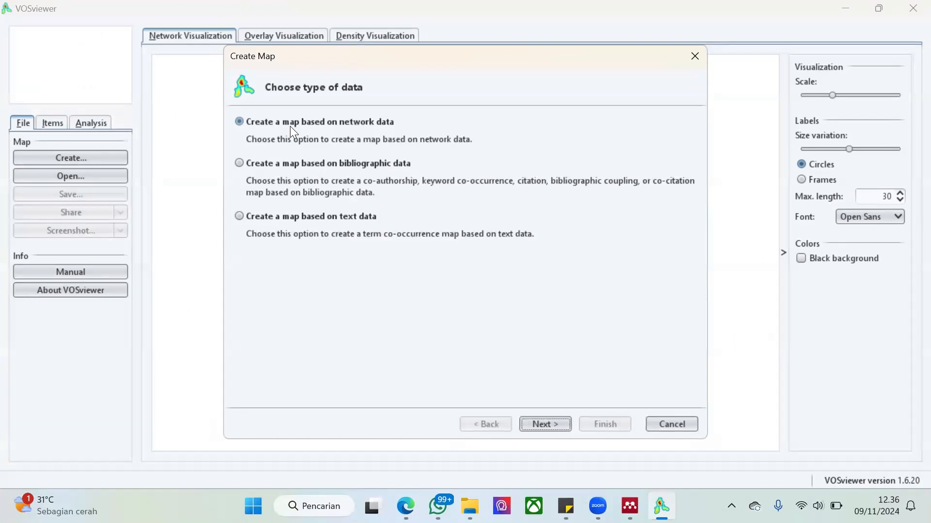
pyautogui.click(298, 163)
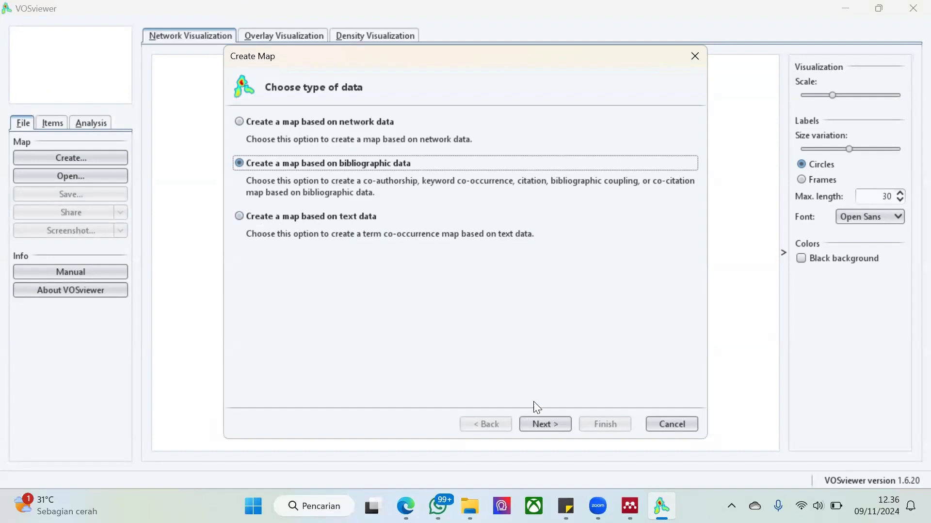
pyautogui.click(560, 423)
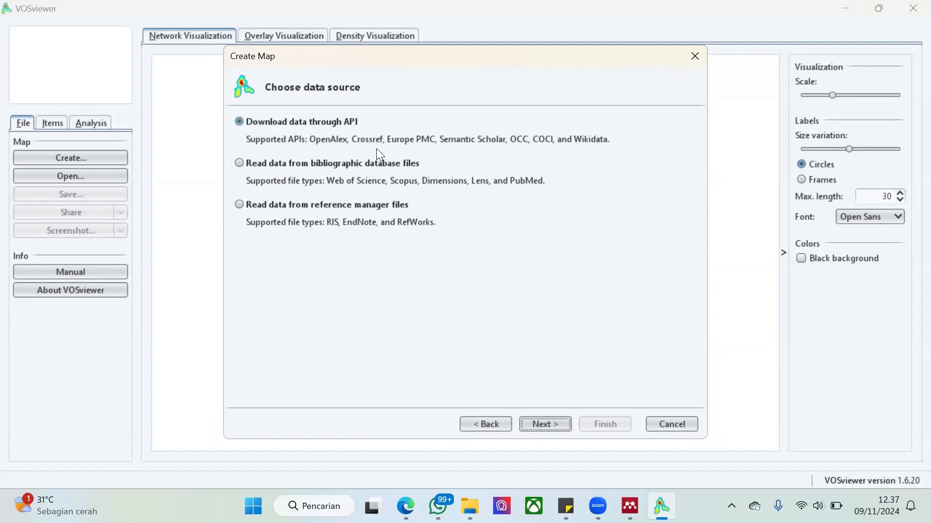
# Choose to read the map data from bibliographic database files
pyautogui.click(253, 162)
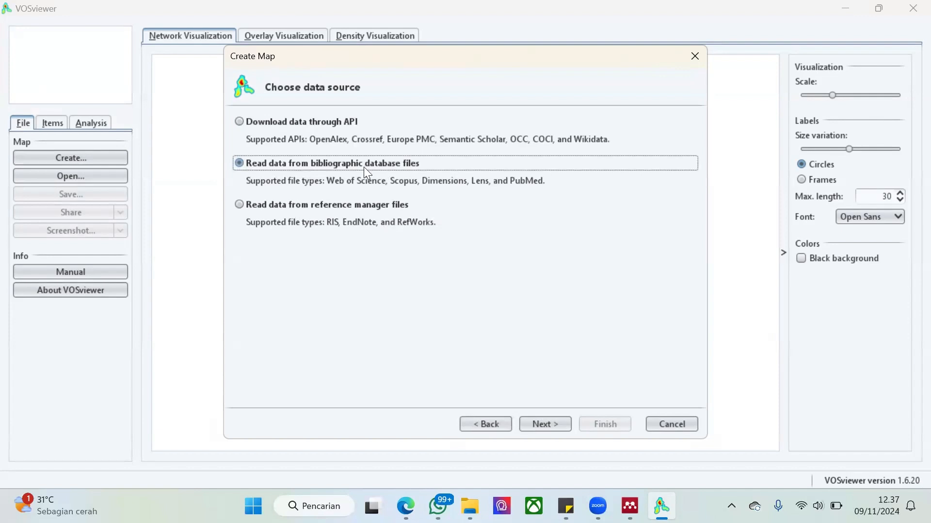
pyautogui.click(311, 207)
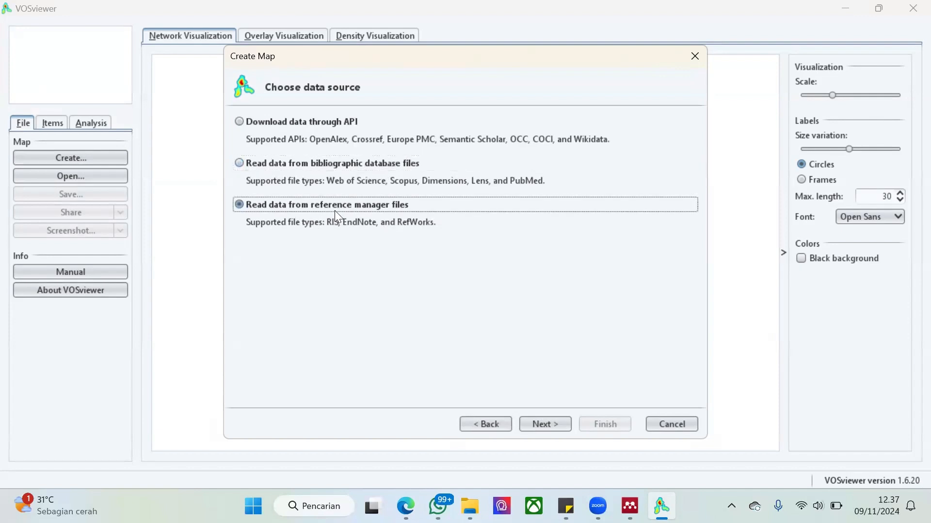
pyautogui.click(335, 161)
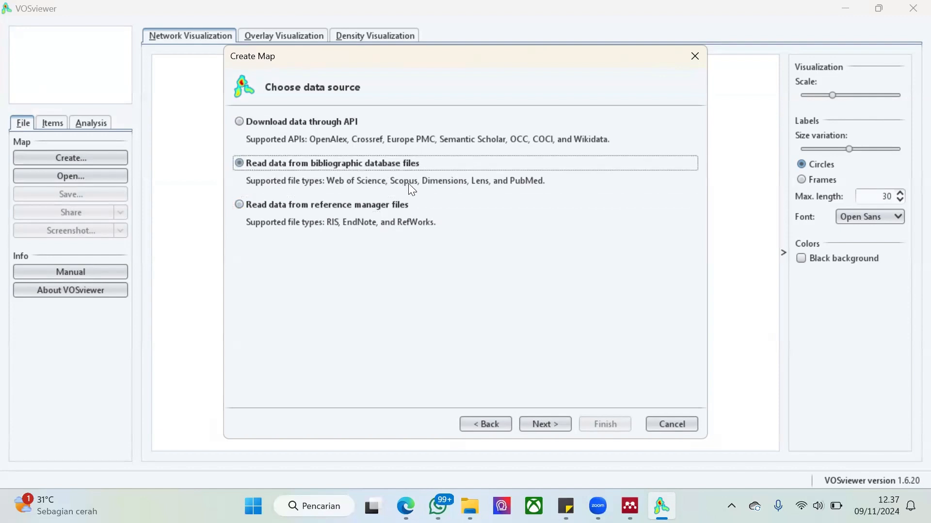
pyautogui.click(546, 424)
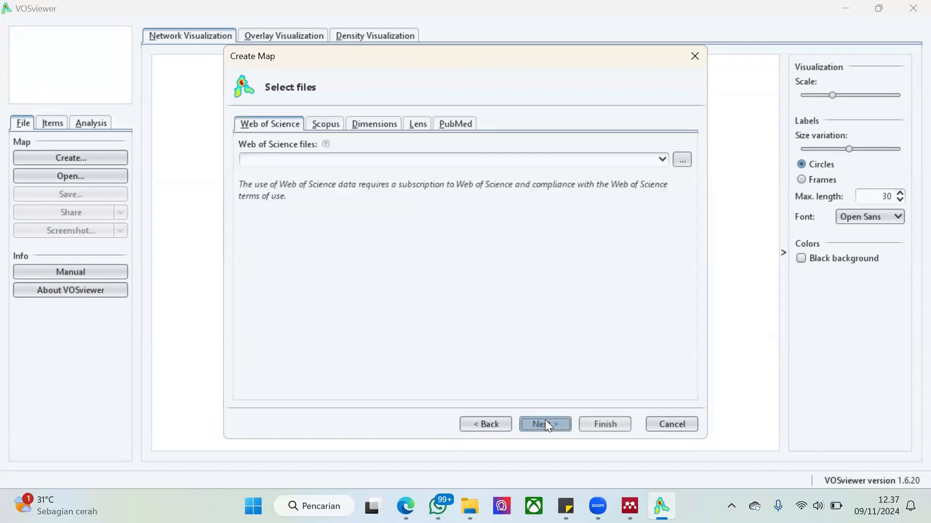
# Load the Scopus file scopus (9).csv from the Downloads folder as the map's data source
pyautogui.click(323, 125)
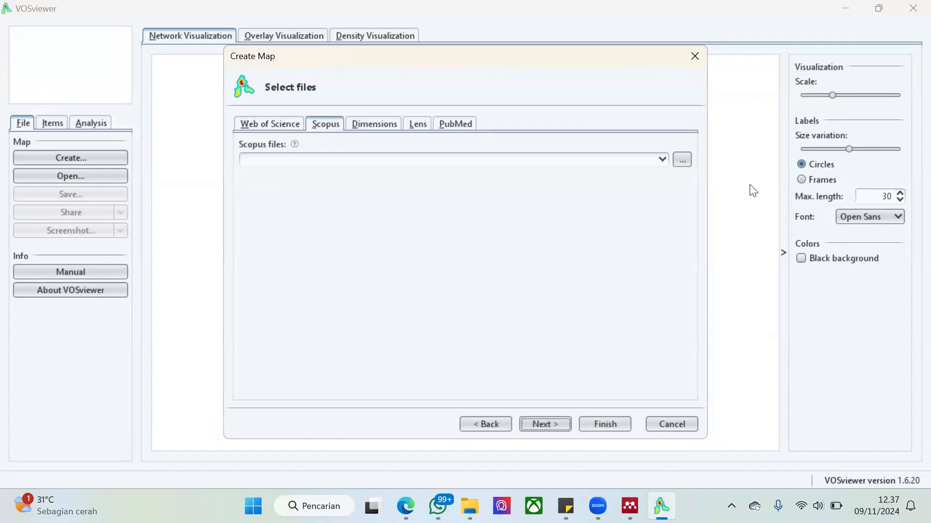
pyautogui.click(683, 159)
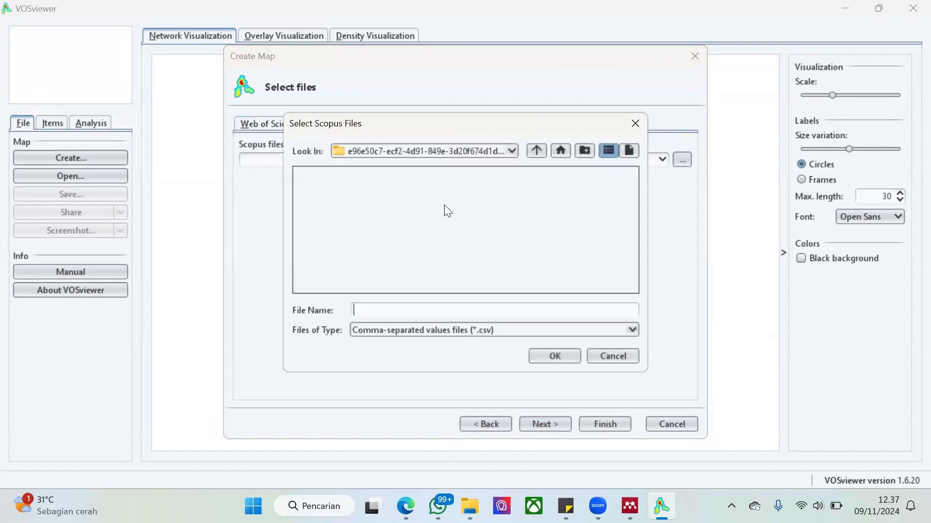
pyautogui.click(558, 149)
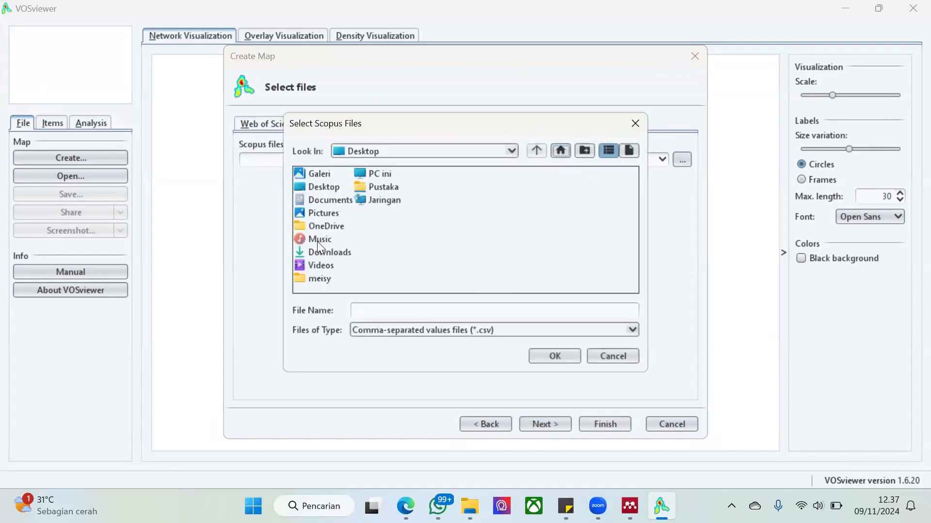
pyautogui.doubleClick(324, 255)
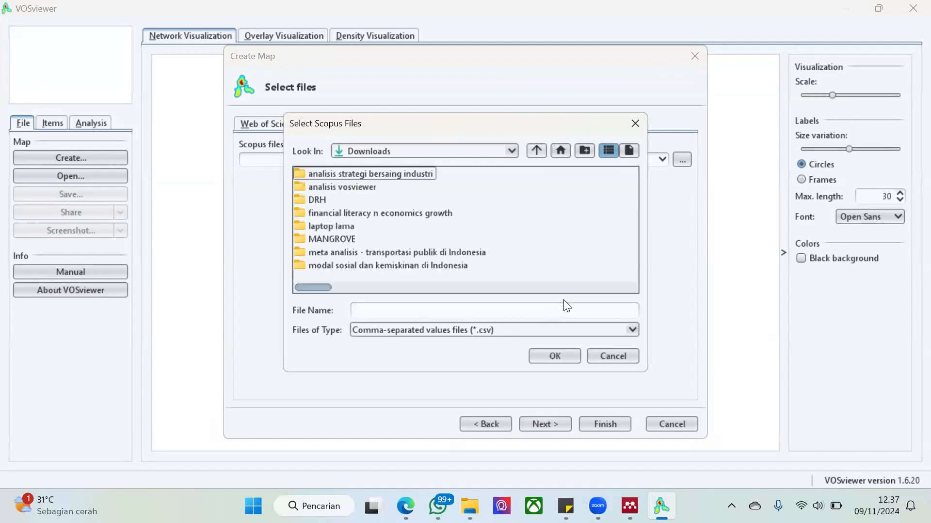
pyautogui.click(575, 288)
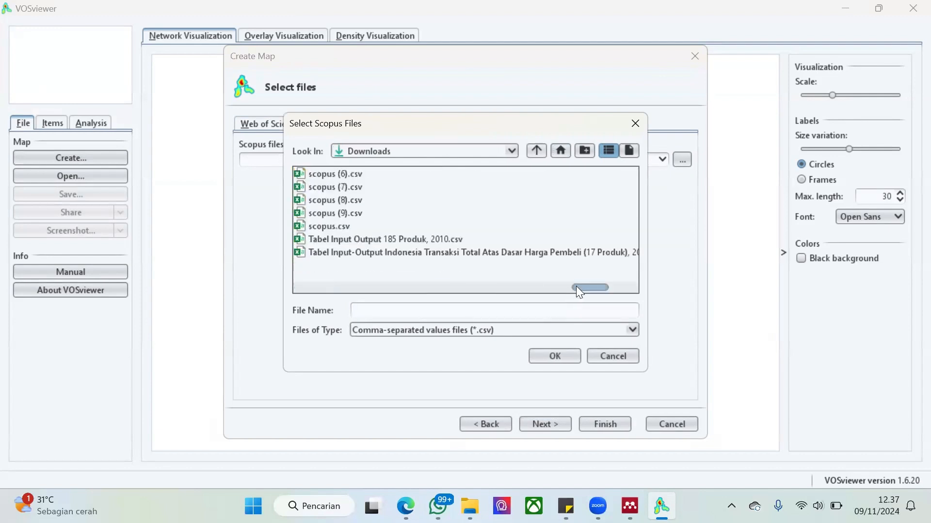
pyautogui.click(329, 216)
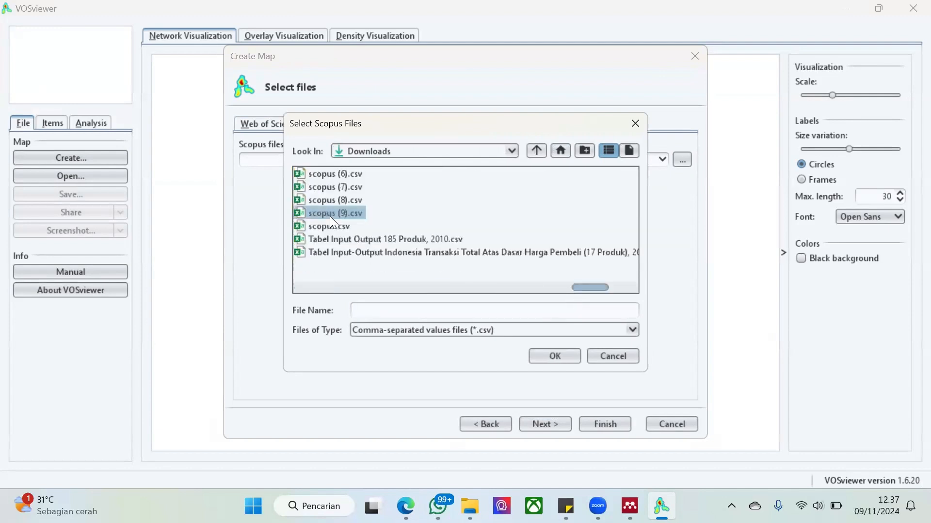
pyautogui.click(555, 359)
pyautogui.click(563, 426)
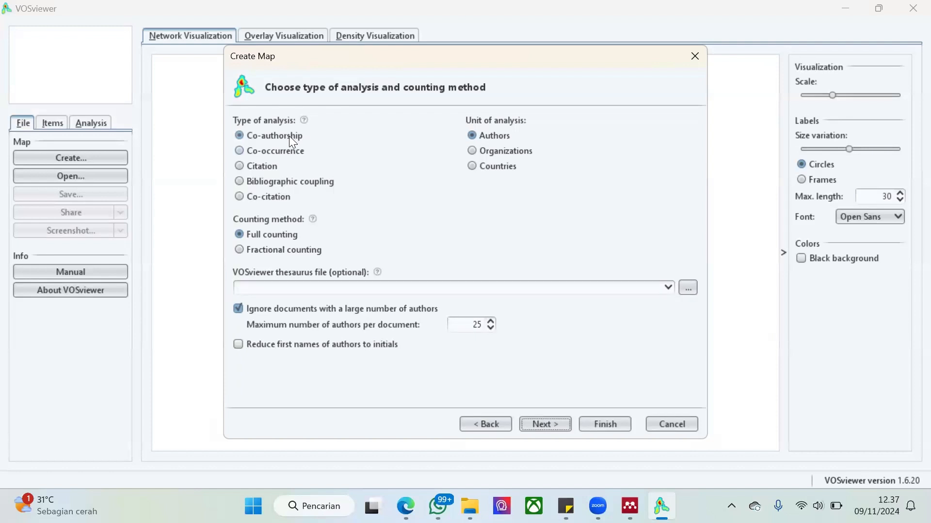
# Set the analysis type to Co-occurrence with All keywords as the unit and Full counting as the counting method
pyautogui.click(280, 155)
pyautogui.click(279, 188)
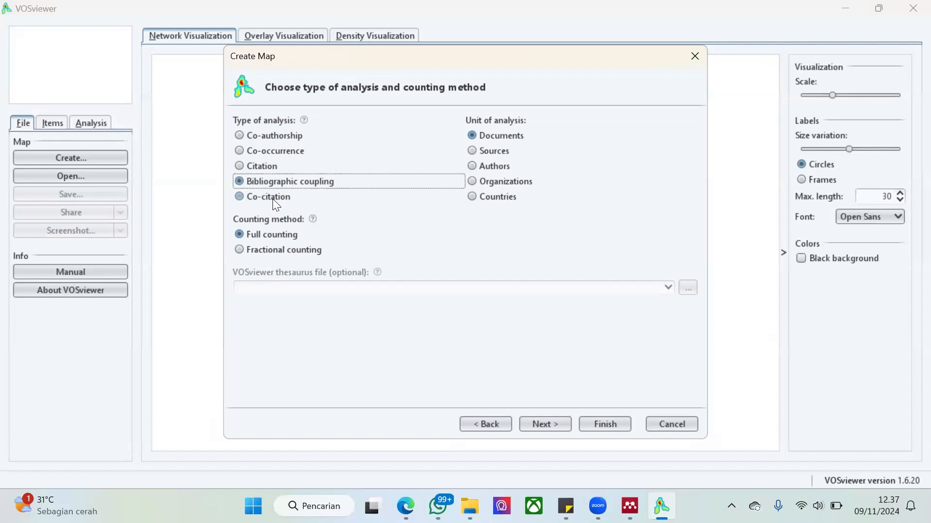
pyautogui.click(276, 205)
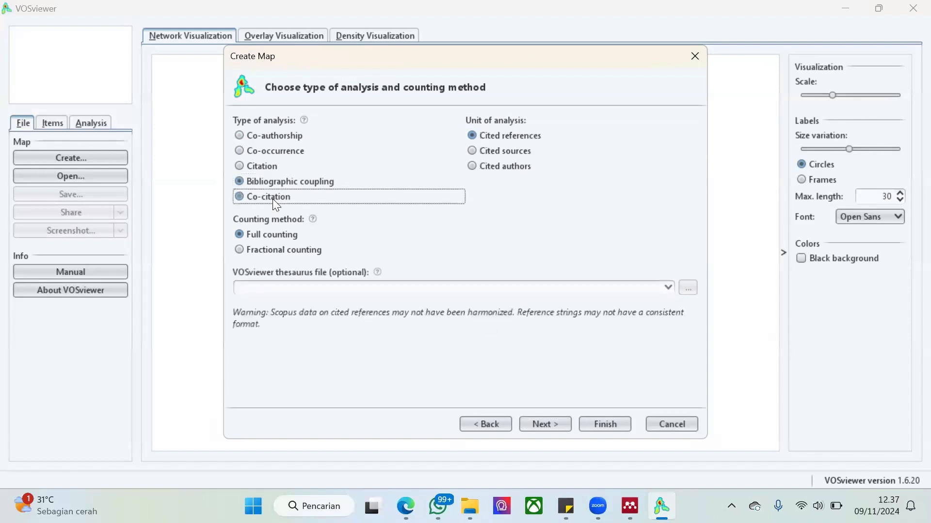
pyautogui.click(282, 152)
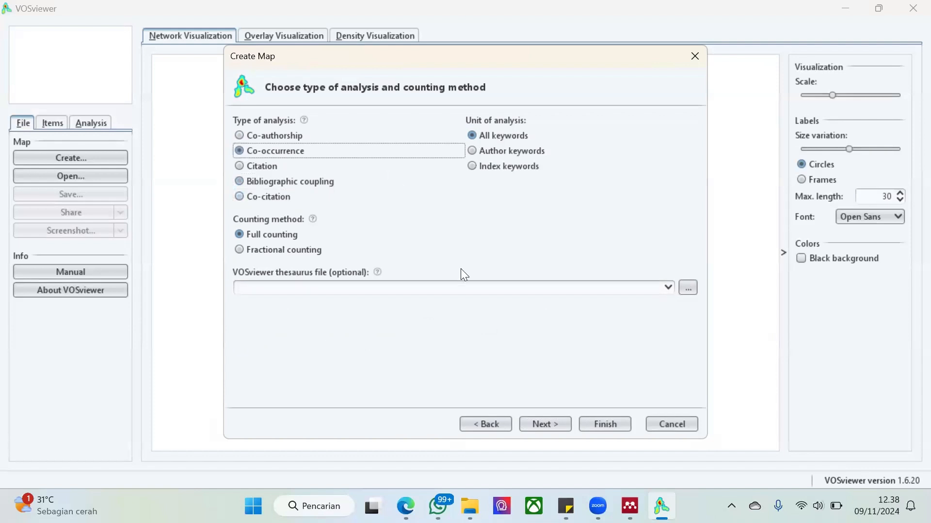
pyautogui.click(564, 429)
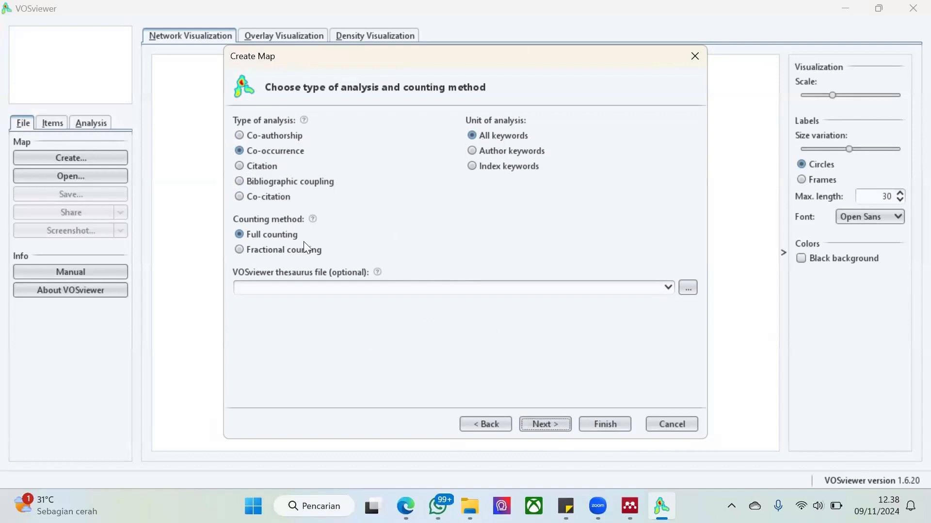
pyautogui.click(541, 425)
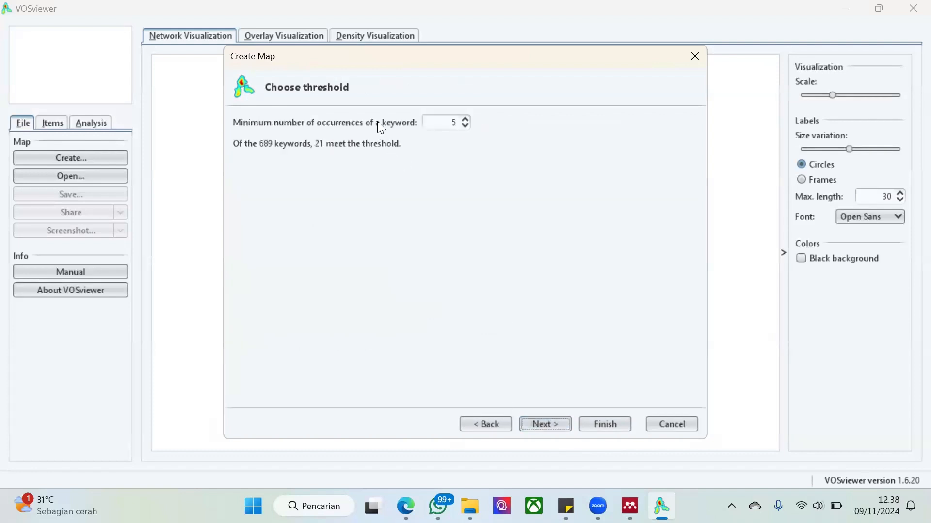
# Set the minimum number of occurrences of a keyword to 2 and proceed to the keyword verification list
pyautogui.doubleClick(446, 126)
pyautogui.doubleClick(461, 126)
pyautogui.click(461, 127)
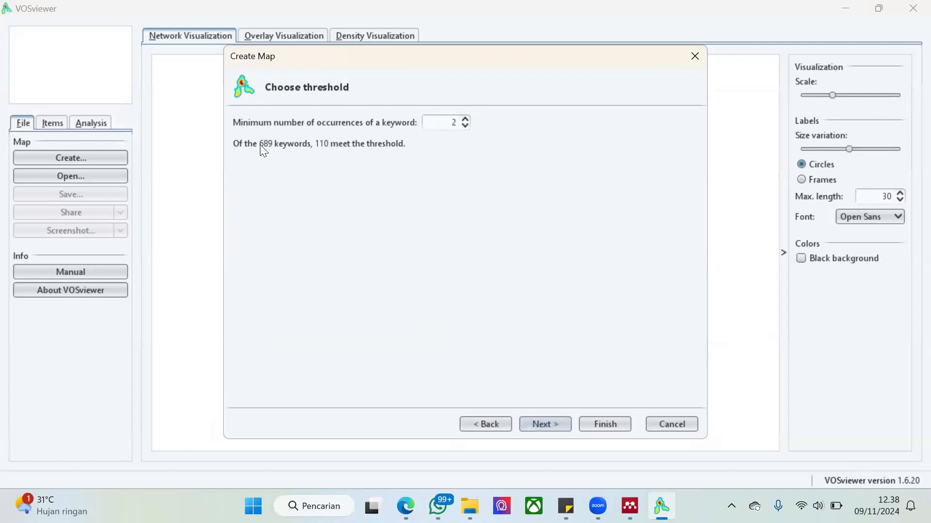
pyautogui.click(555, 421)
pyautogui.click(556, 423)
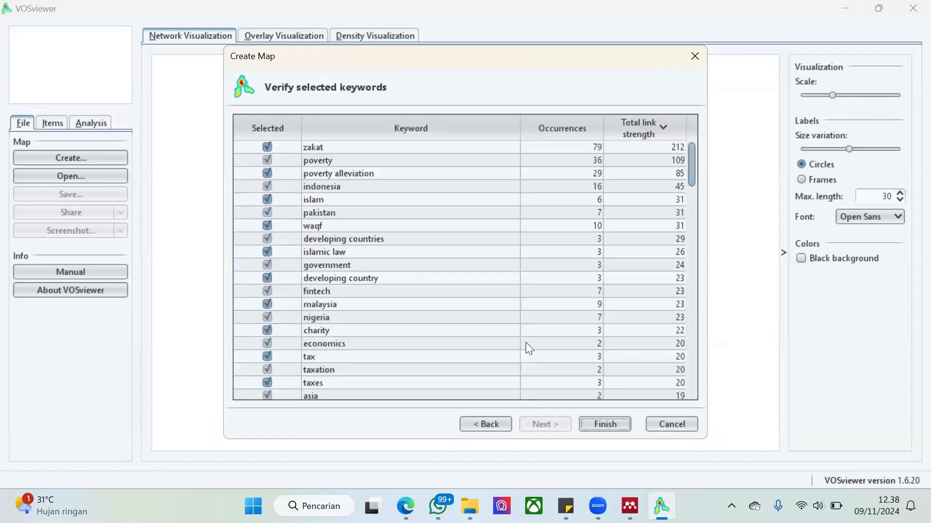
# Review the selected keywords and exclude "pls-sem" and "fuzzy poverty measurement" from the map
pyautogui.scroll(-5, 528, 345)
pyautogui.scroll(-9, 403, 247)
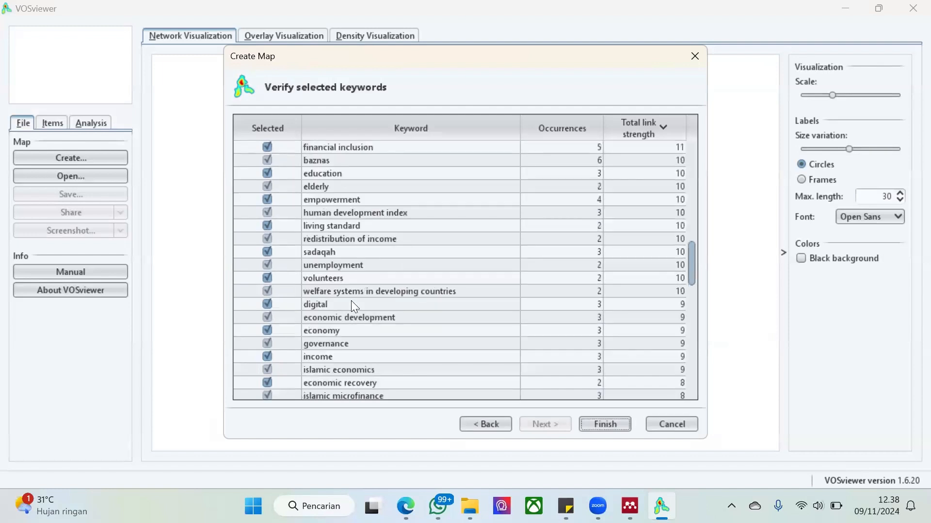
pyautogui.scroll(-12, 351, 301)
pyautogui.scroll(-2, 351, 300)
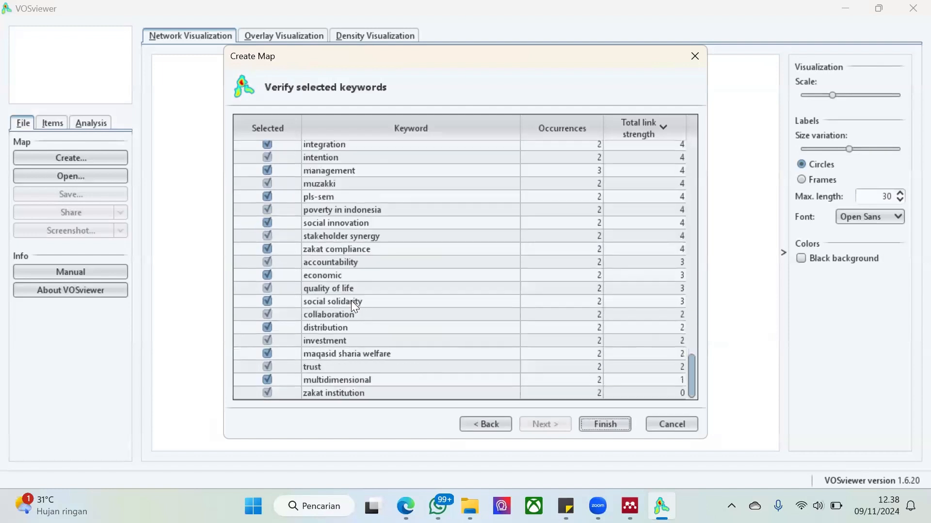
pyautogui.click(268, 195)
pyautogui.click(298, 303)
pyautogui.click(305, 258)
pyautogui.scroll(4, 305, 258)
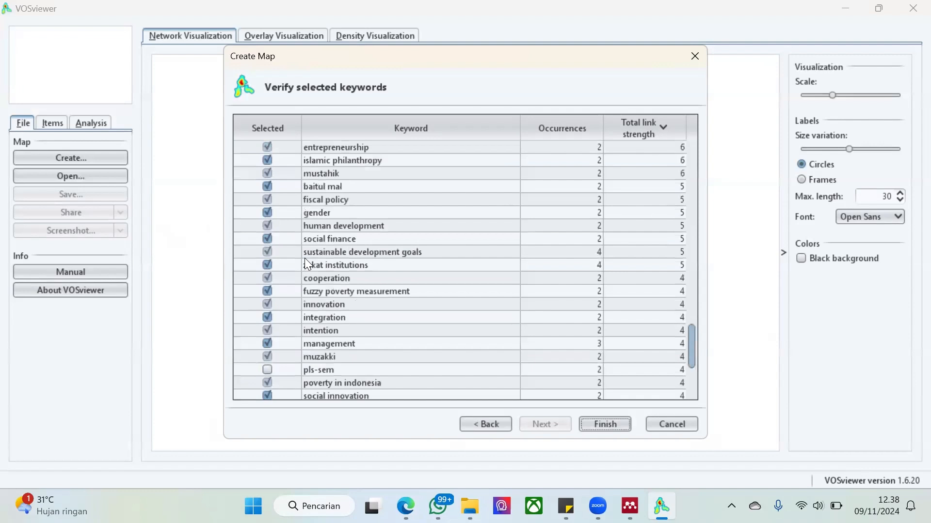
pyautogui.click(267, 291)
pyautogui.click(339, 251)
# Finish creating the map, showing only the largest set of connected items
pyautogui.scroll(5, 339, 245)
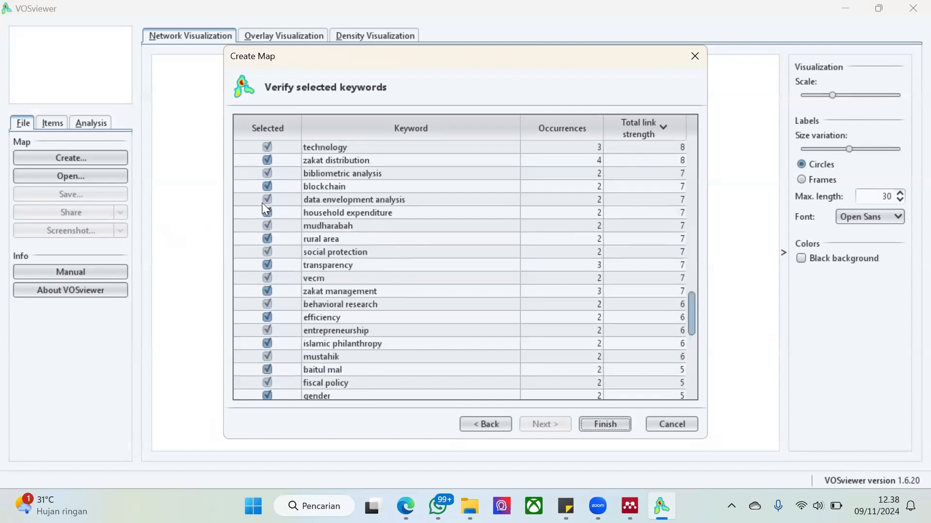
pyautogui.click(624, 425)
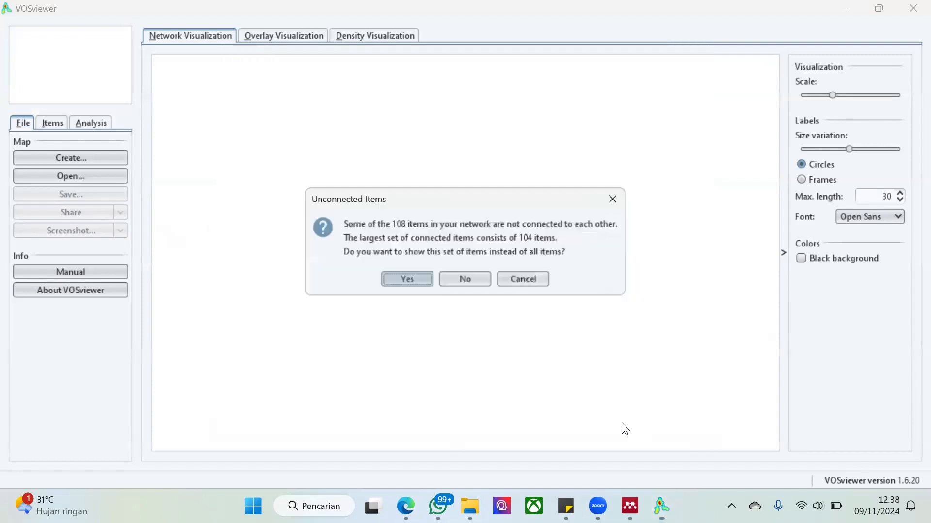
pyautogui.click(408, 280)
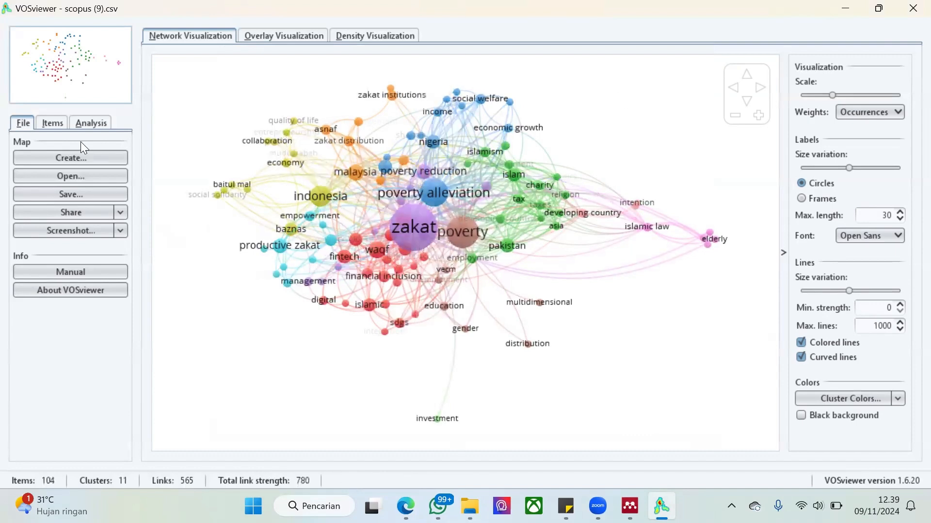
# Browse the items by cluster and focus the network on "bibliometric analysis", "asia" and "economics" in turn
pyautogui.click(60, 123)
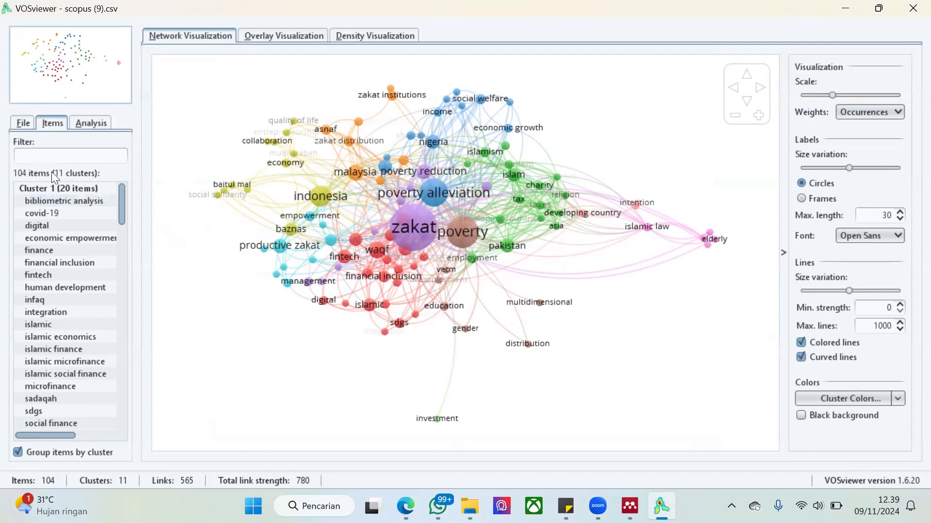
pyautogui.click(70, 201)
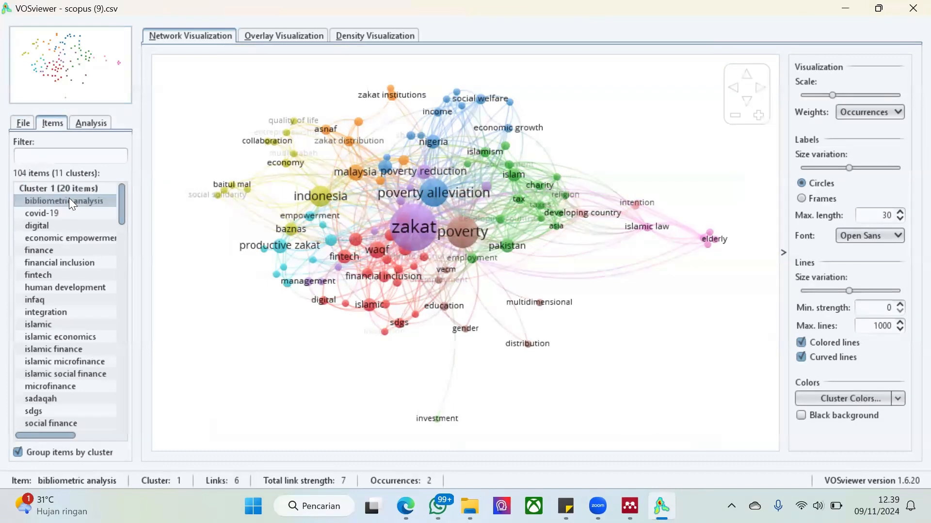
pyautogui.doubleClick(68, 201)
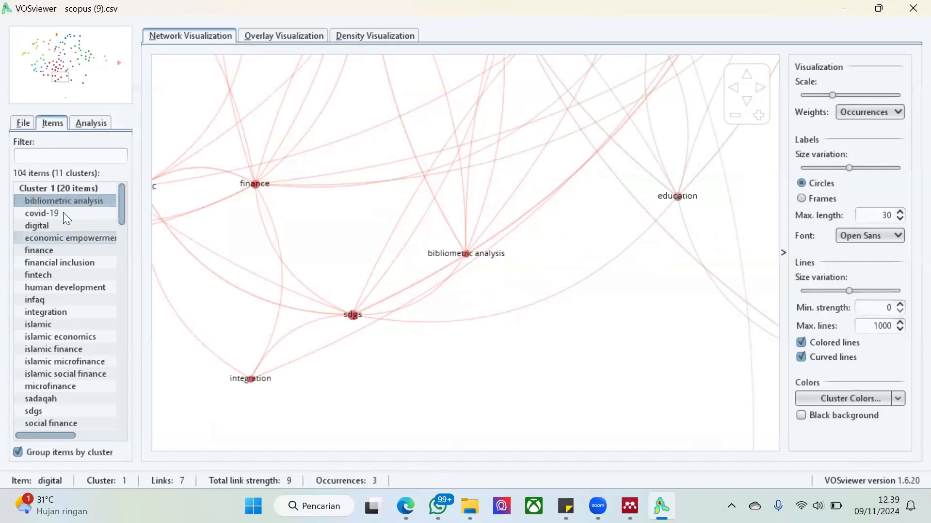
pyautogui.scroll(-5, 71, 326)
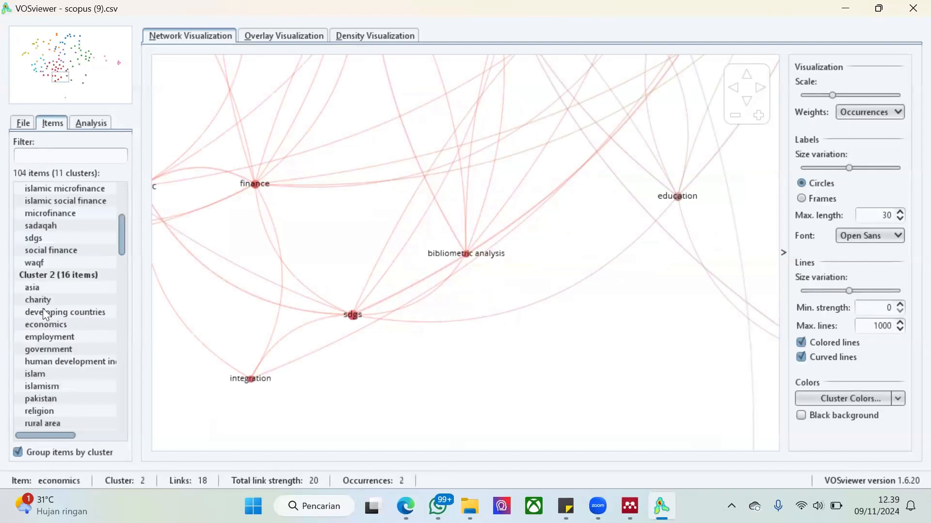
pyautogui.doubleClick(41, 288)
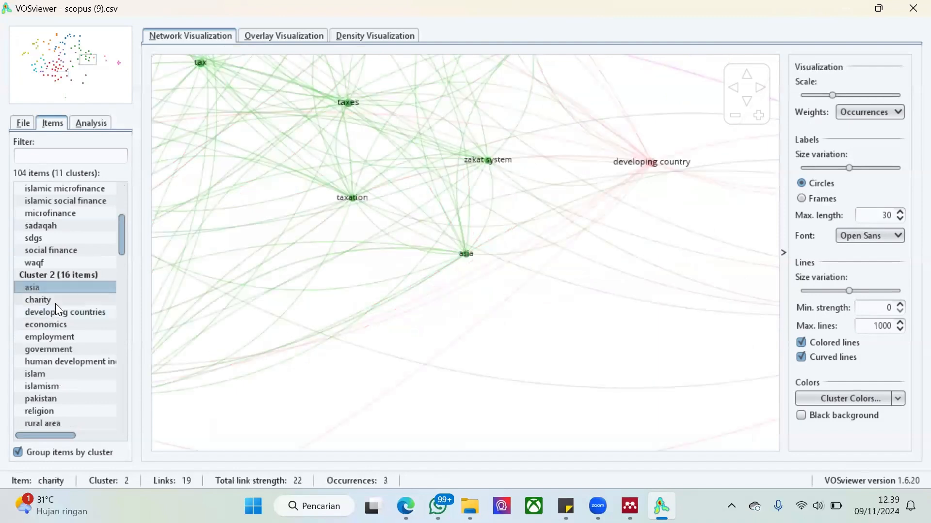
pyautogui.doubleClick(58, 324)
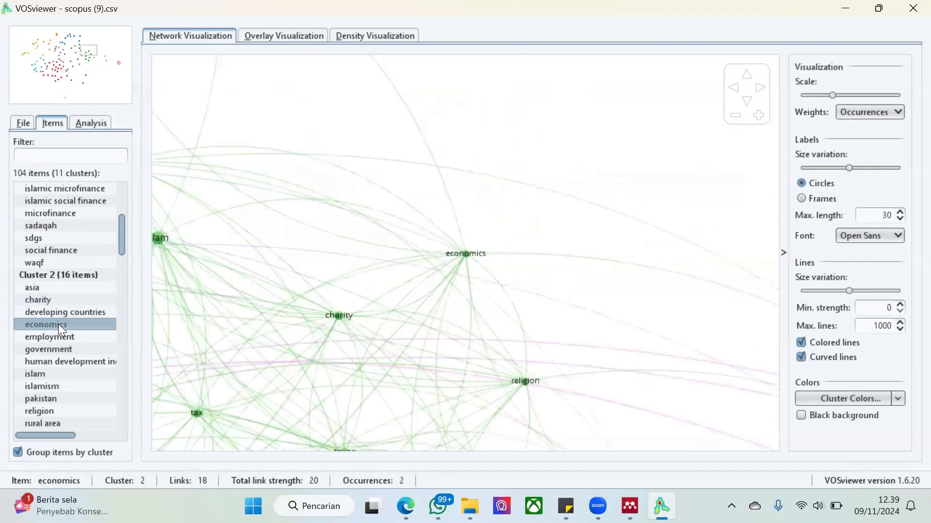
pyautogui.scroll(4, 69, 239)
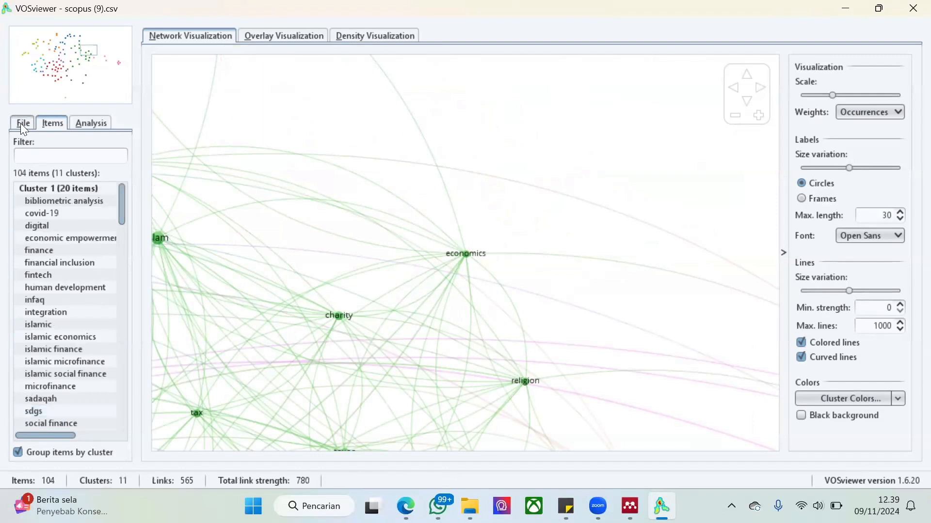
# Examine the full keyword map around "zakat" in the network, overlay and density visualizations, finishing on the network visualization
pyautogui.click(20, 124)
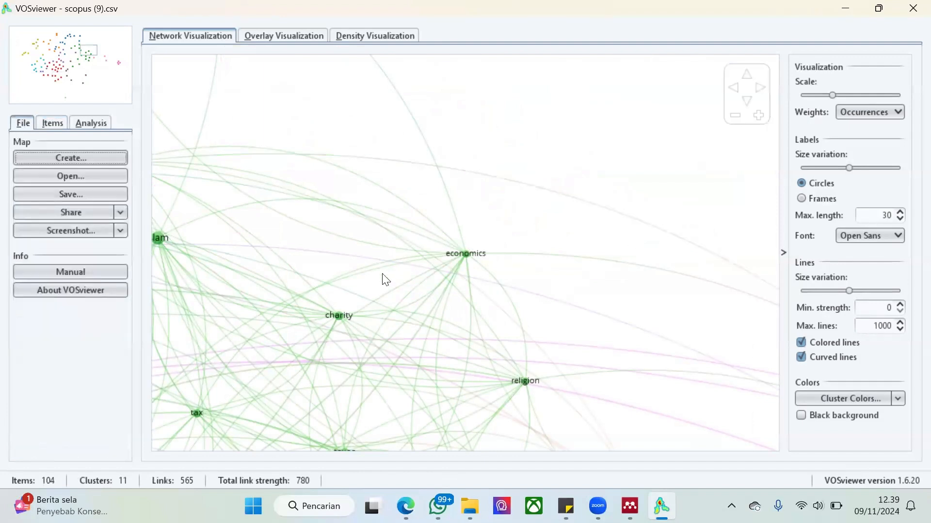
pyautogui.scroll(-3, 383, 275)
pyautogui.scroll(-5, 383, 276)
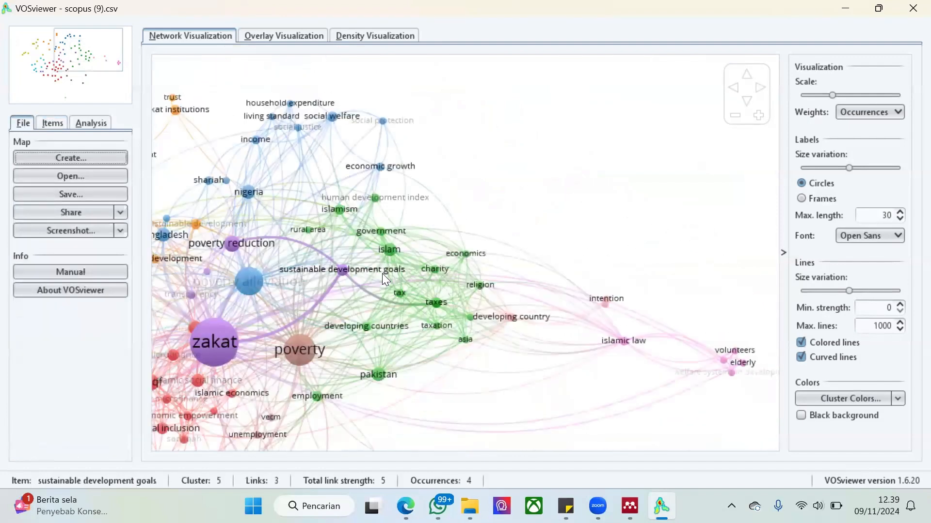
pyautogui.scroll(-3, 382, 273)
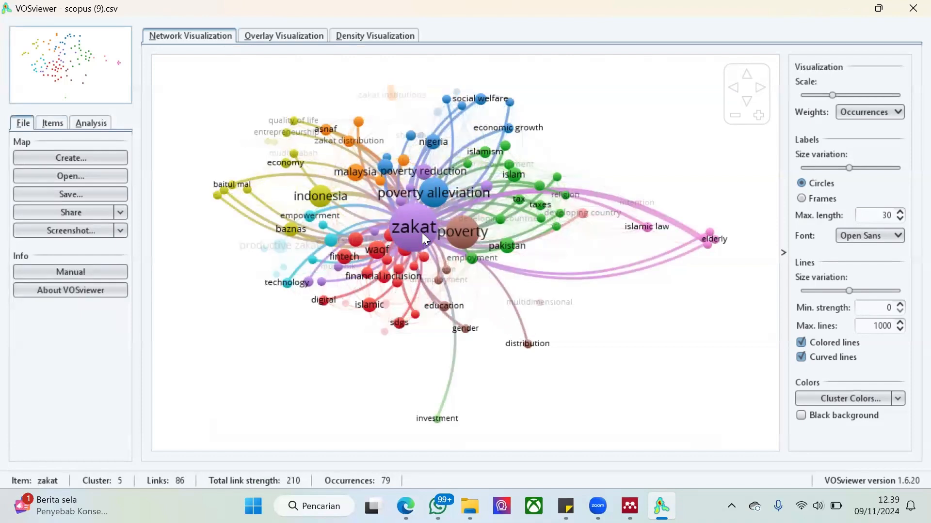
pyautogui.click(284, 32)
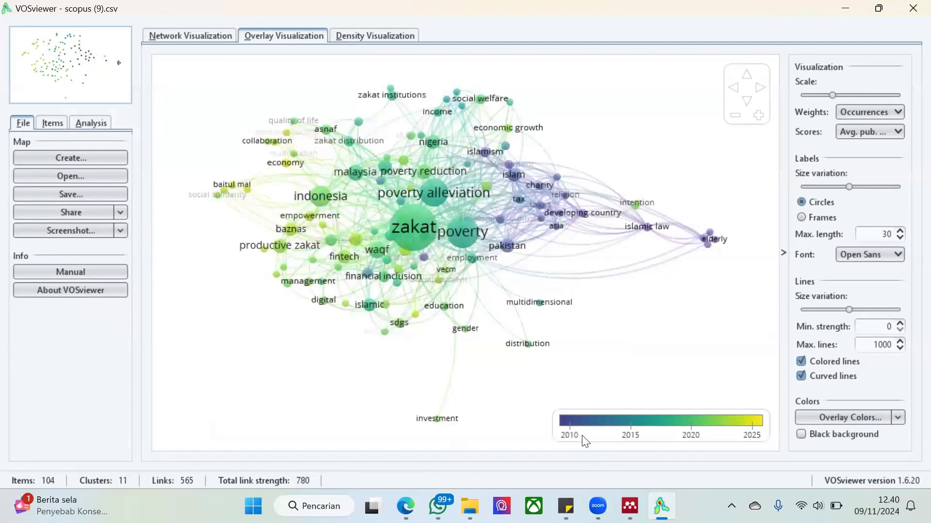
pyautogui.click(353, 39)
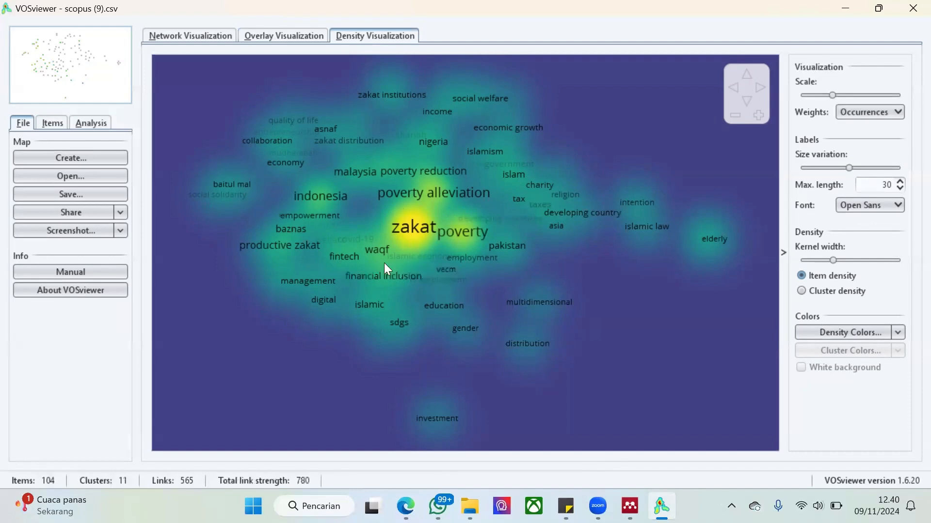
pyautogui.click(175, 36)
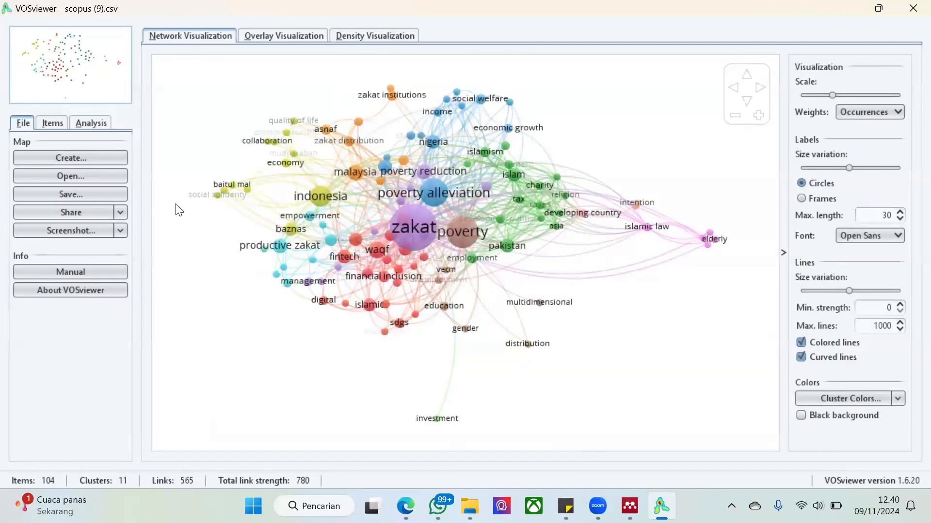
pyautogui.click(70, 191)
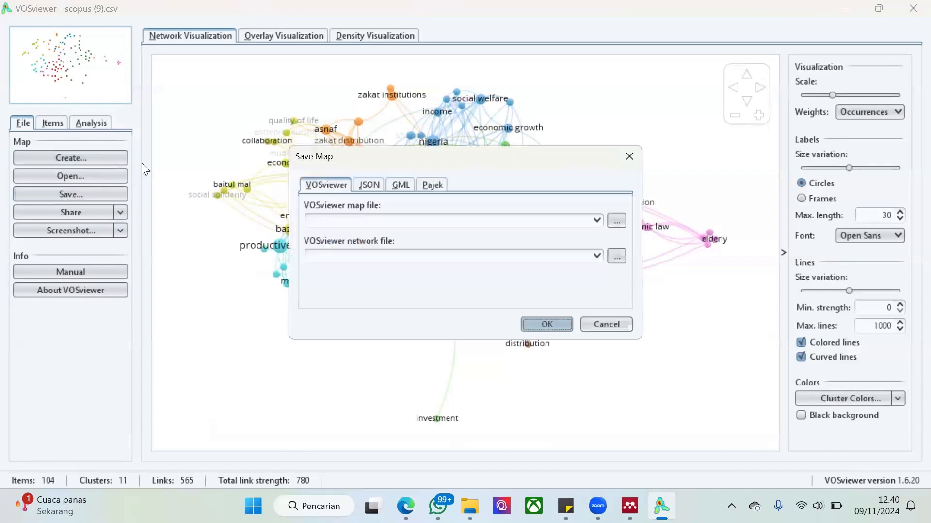
pyautogui.click(360, 188)
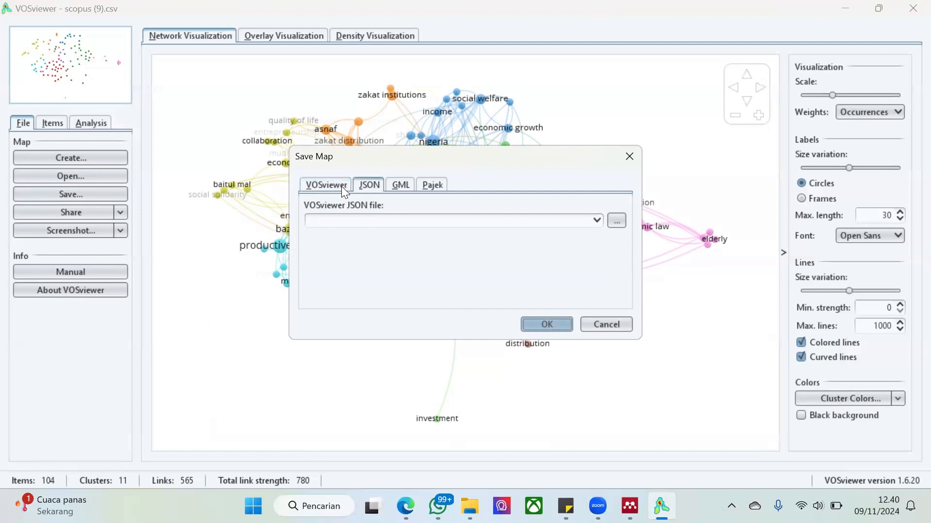
pyautogui.click(334, 188)
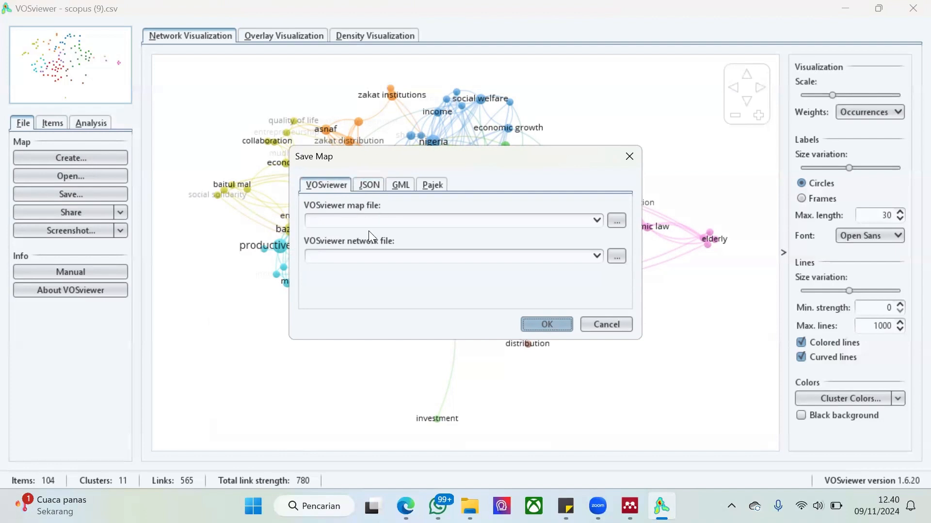
pyautogui.click(616, 221)
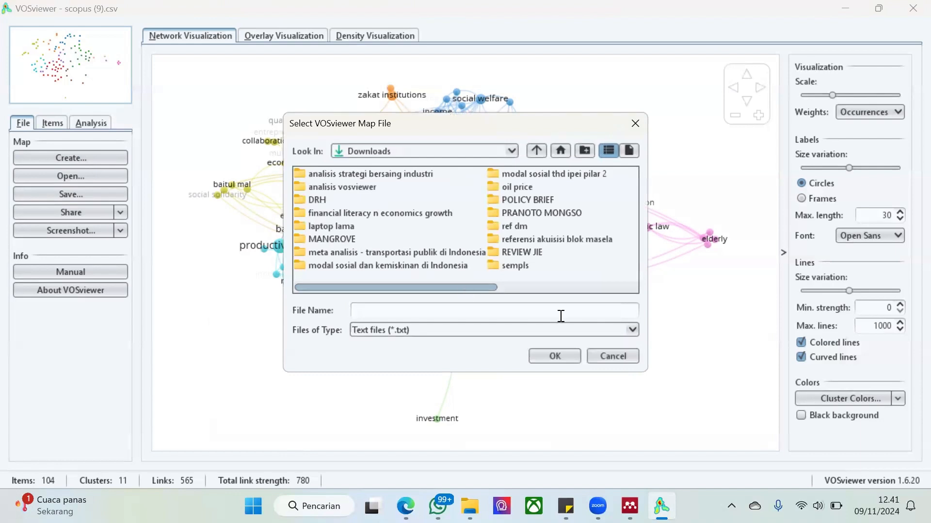
pyautogui.click(596, 355)
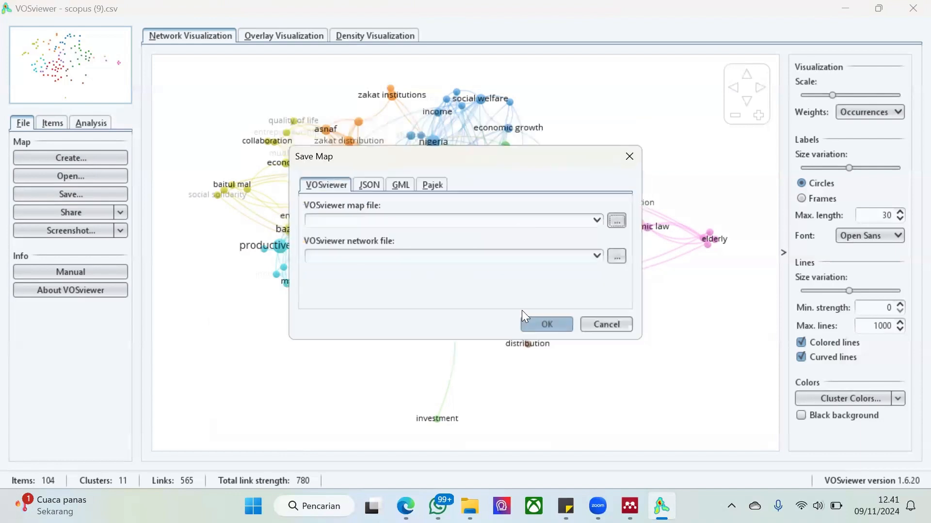
pyautogui.click(409, 218)
pyautogui.click(612, 321)
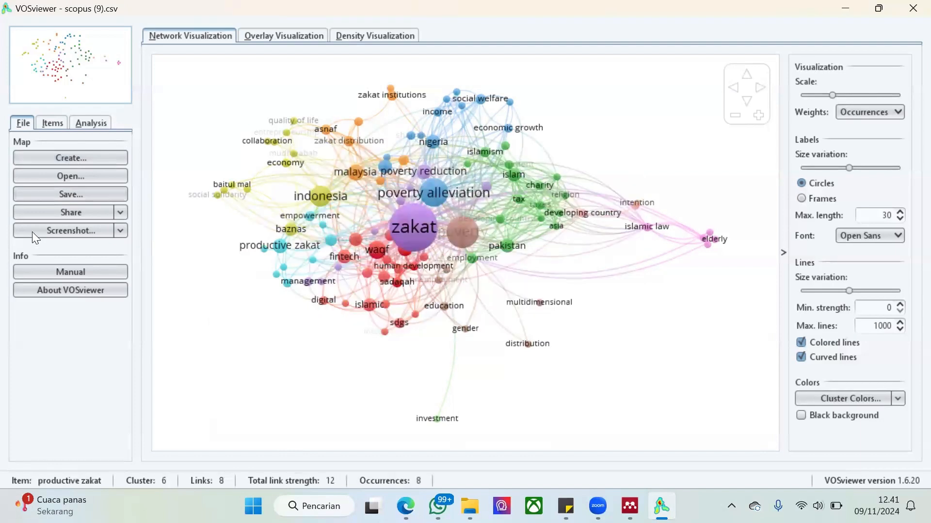
# Save a PNG screenshot of the network visualization over "network visualization.png" in the "analisis vosviewer" folder
pyautogui.click(97, 236)
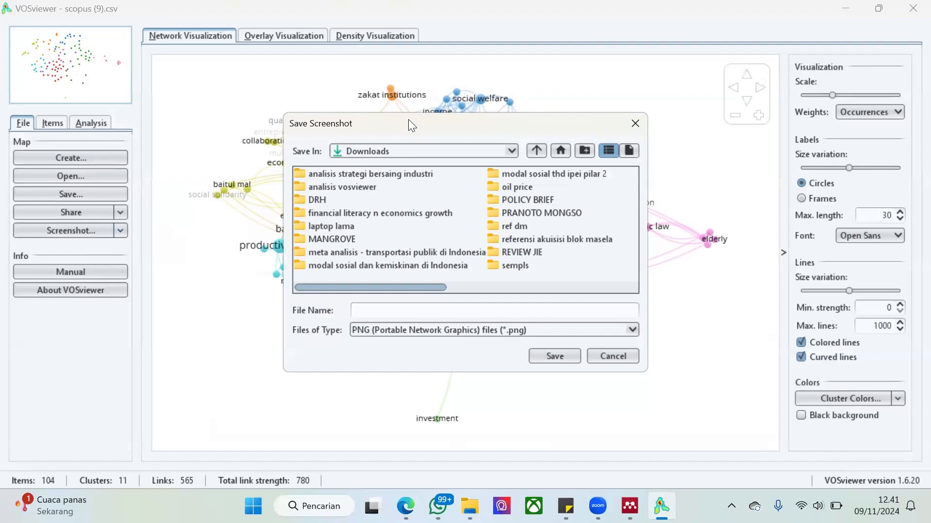
pyautogui.moveTo(409, 121); pyautogui.dragTo(569, 111)
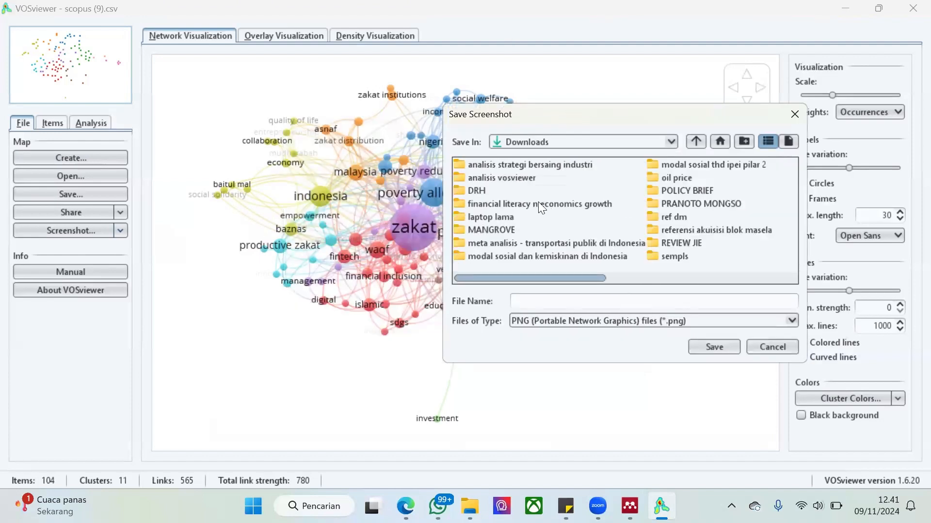
pyautogui.doubleClick(513, 178)
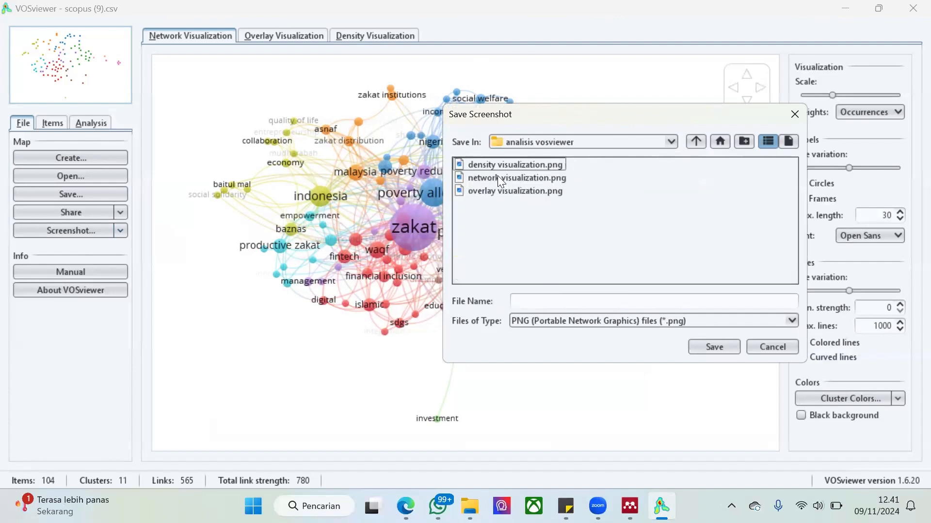
pyautogui.click(499, 177)
pyautogui.click(730, 349)
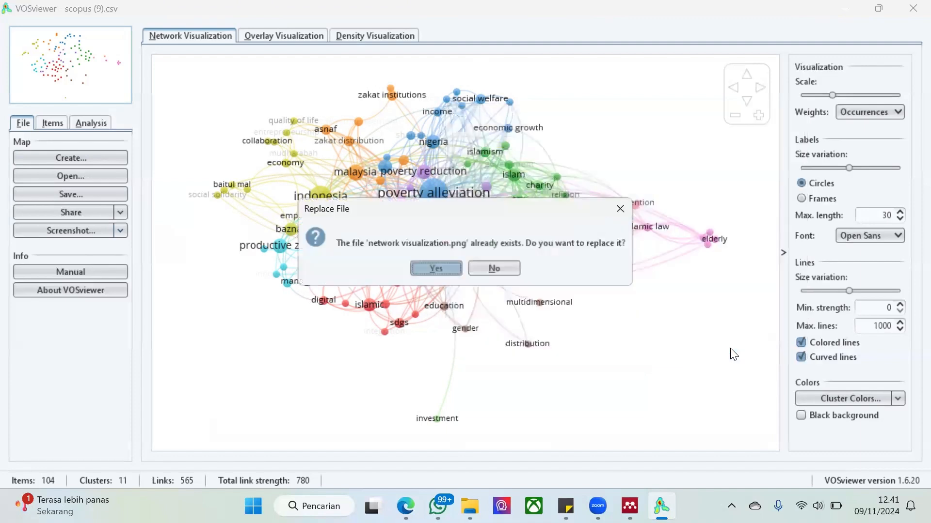
pyautogui.click(450, 269)
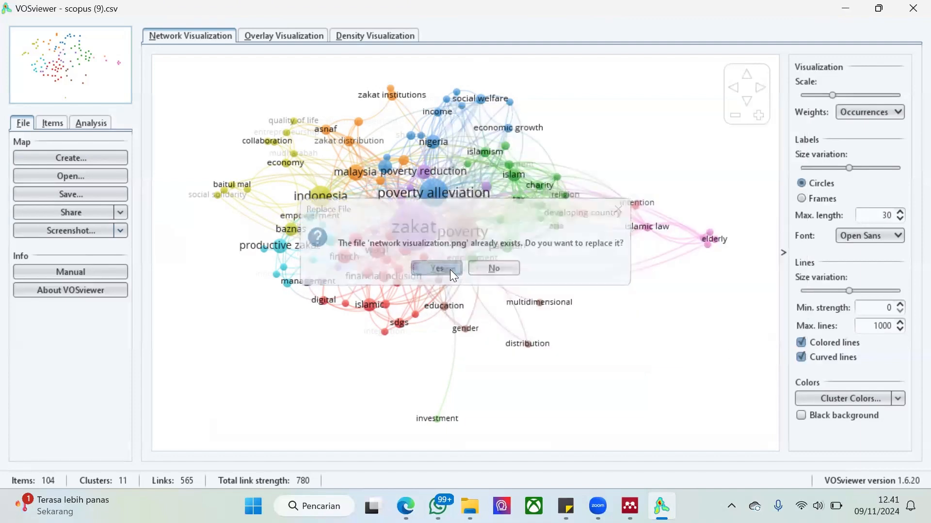
# Save a PNG screenshot of the overlay visualization, replacing "overlay visualization.png" in the "analisis vosviewer" folder
pyautogui.click(261, 39)
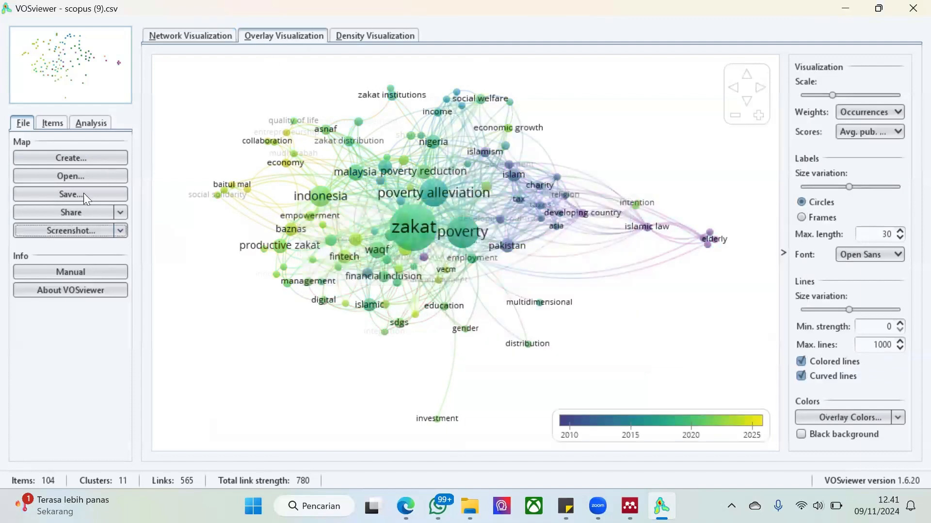
pyautogui.click(65, 230)
pyautogui.click(347, 199)
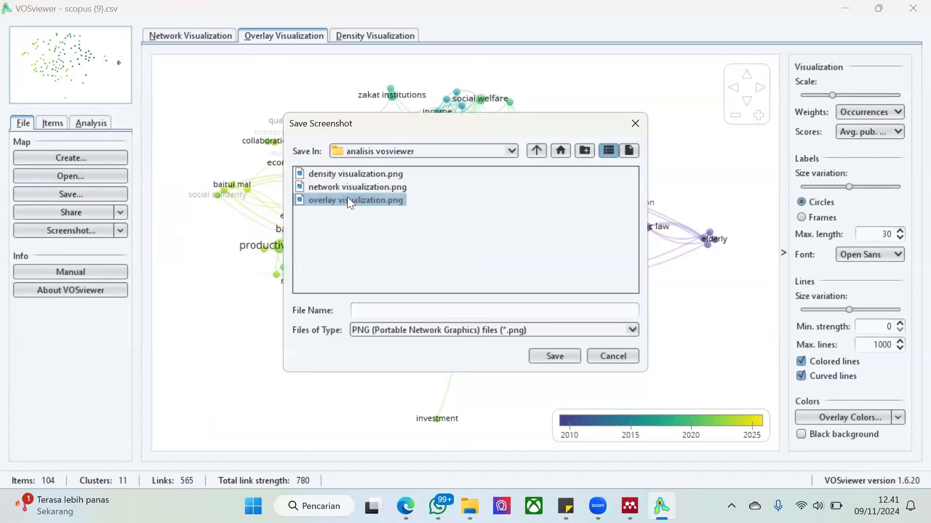
pyautogui.click(565, 357)
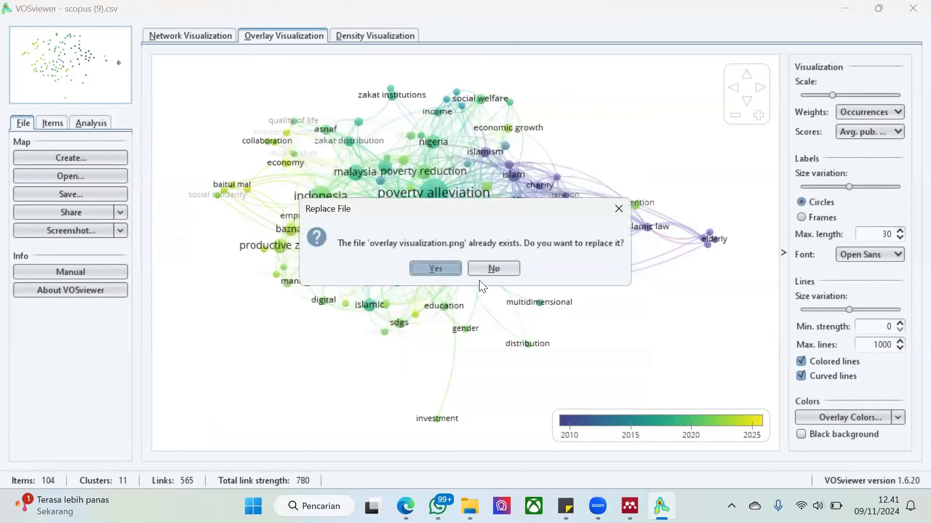
pyautogui.click(434, 267)
# Save a PNG screenshot of the density visualization, replacing "density visualization.png" in the "analisis vosviewer" folder
pyautogui.click(365, 34)
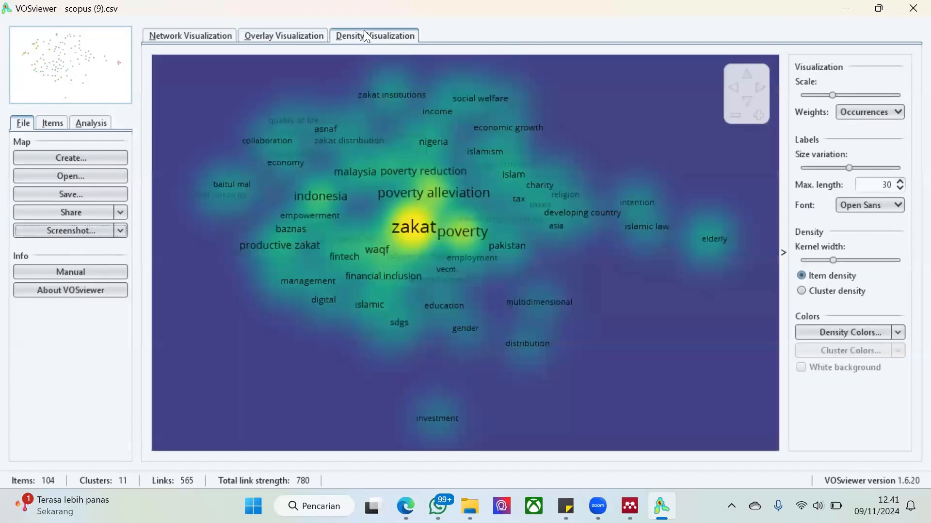
pyautogui.click(89, 234)
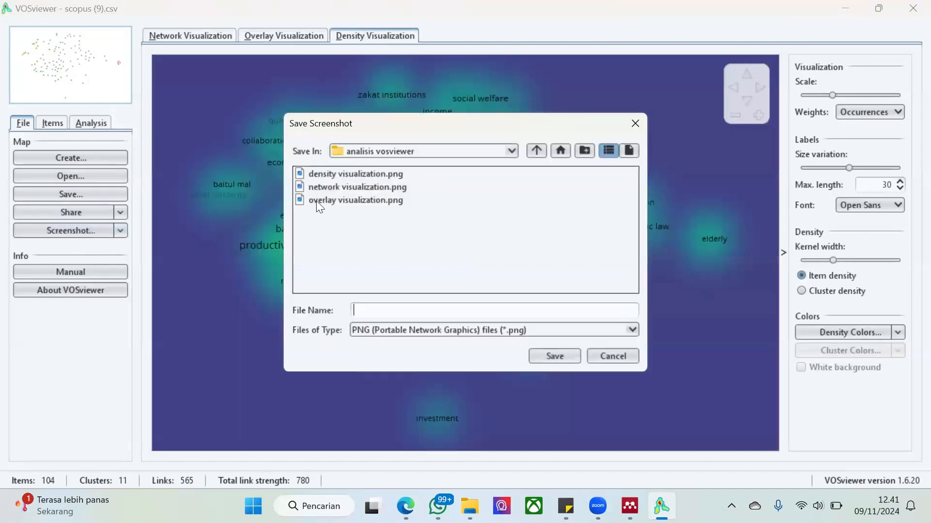
pyautogui.click(367, 176)
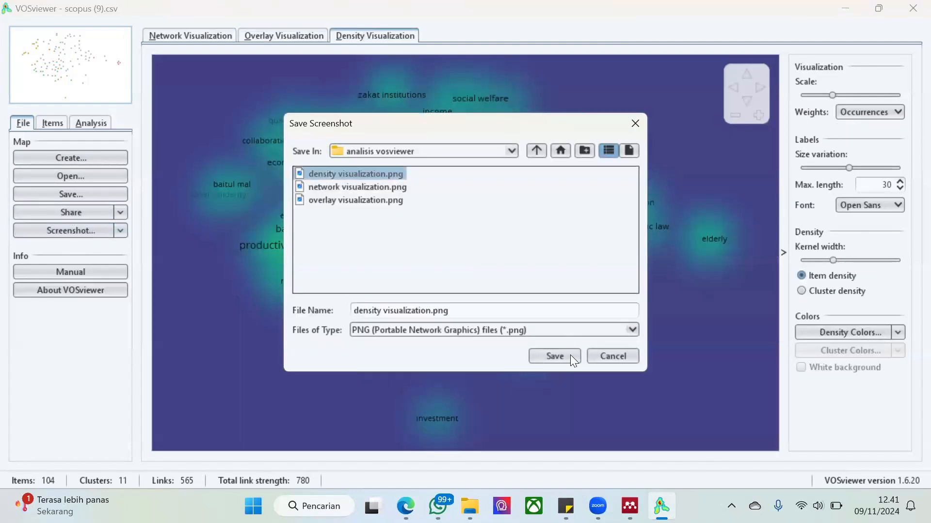
pyautogui.click(565, 355)
pyautogui.click(421, 272)
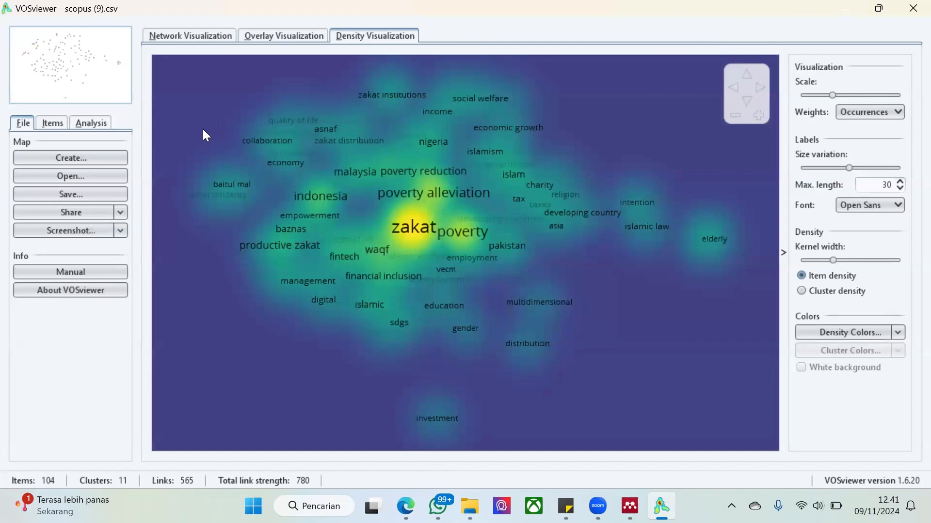
# Open "density visualization.png" from the "analisis vosviewer" folder and browse on to the saved network visualization image
pyautogui.doubleClick(199, 189)
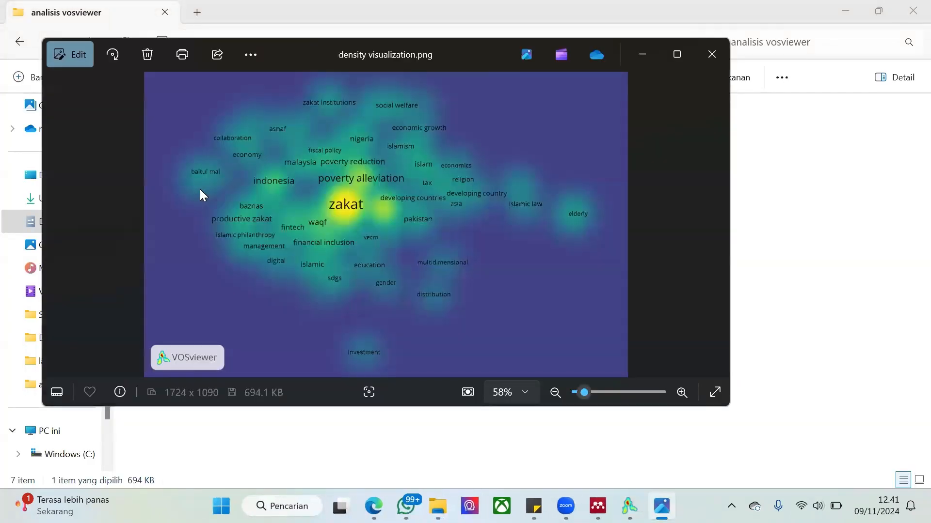
pyautogui.press('Right')
pyautogui.press('Right')
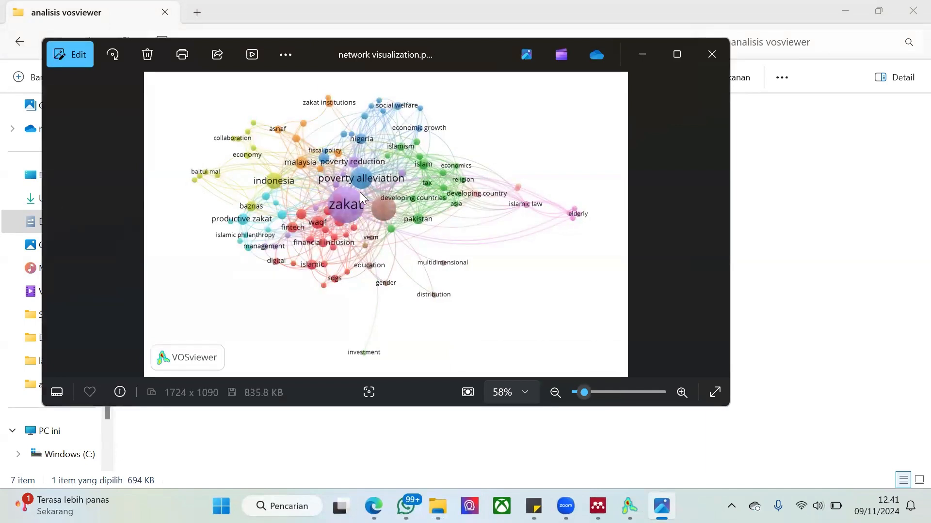
# Switch back to VOSviewer and examine the links of "zakat" in the network visualization and the publication years in the overlay visualization
pyautogui.moveTo(566, 506)
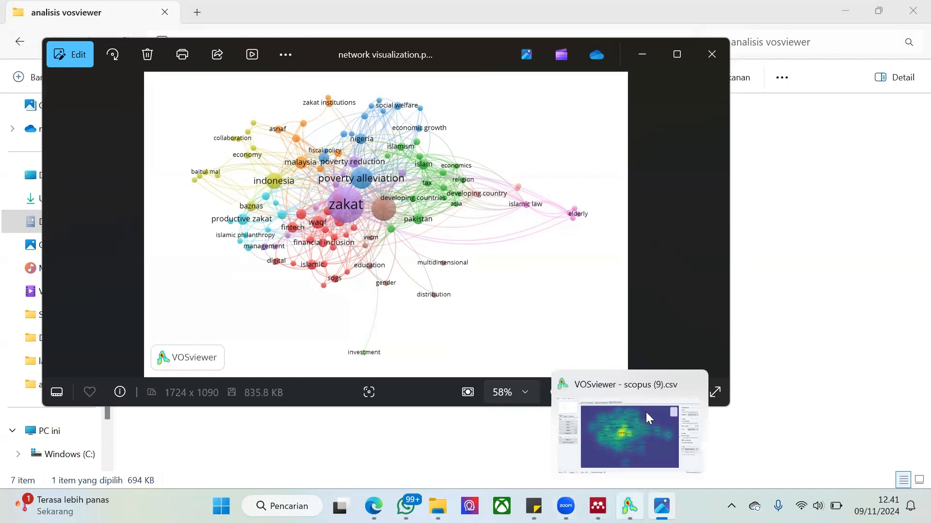
pyautogui.click(646, 412)
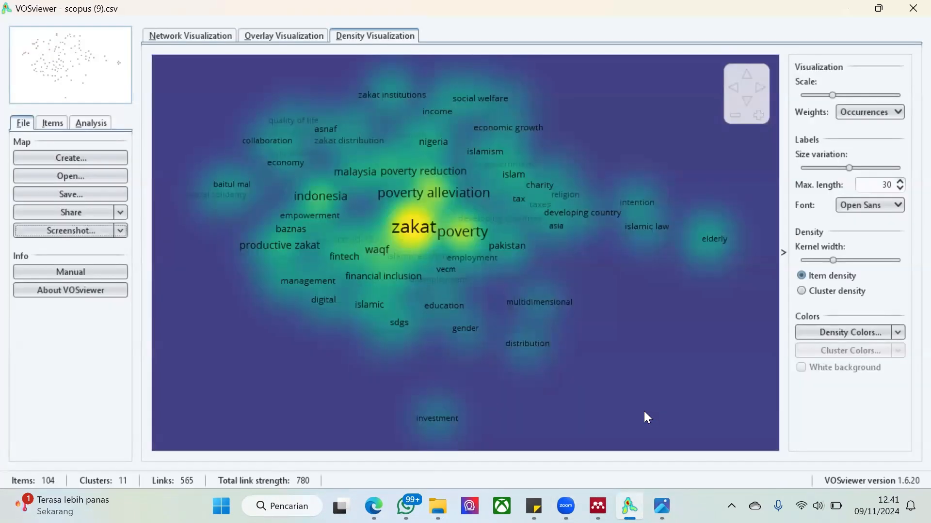
pyautogui.click(174, 39)
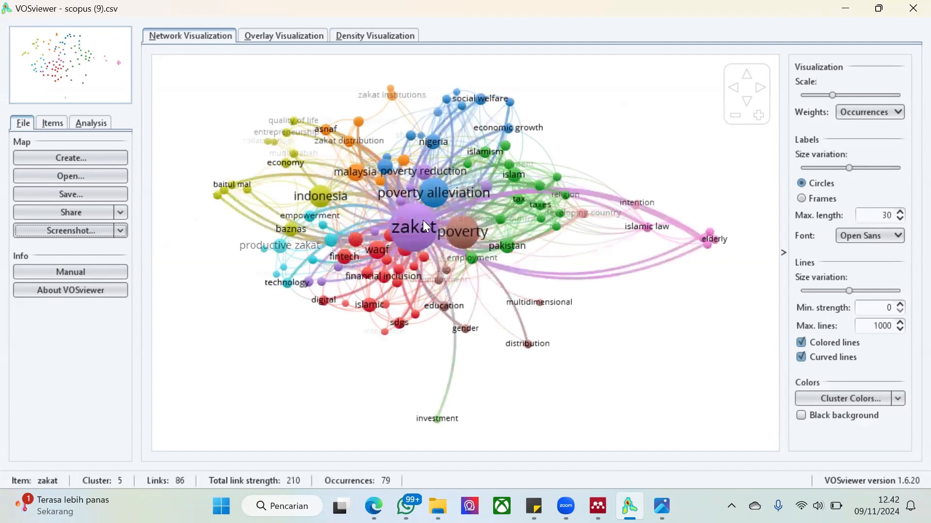
pyautogui.click(268, 38)
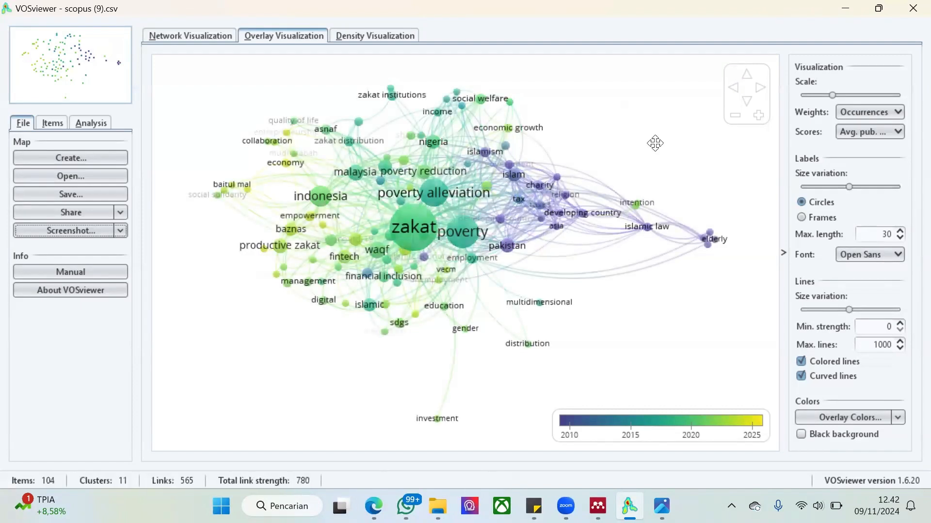
# Start a new map based on bibliographic data, reading the Scopus database file "scopus (9).csv"
pyautogui.click(99, 158)
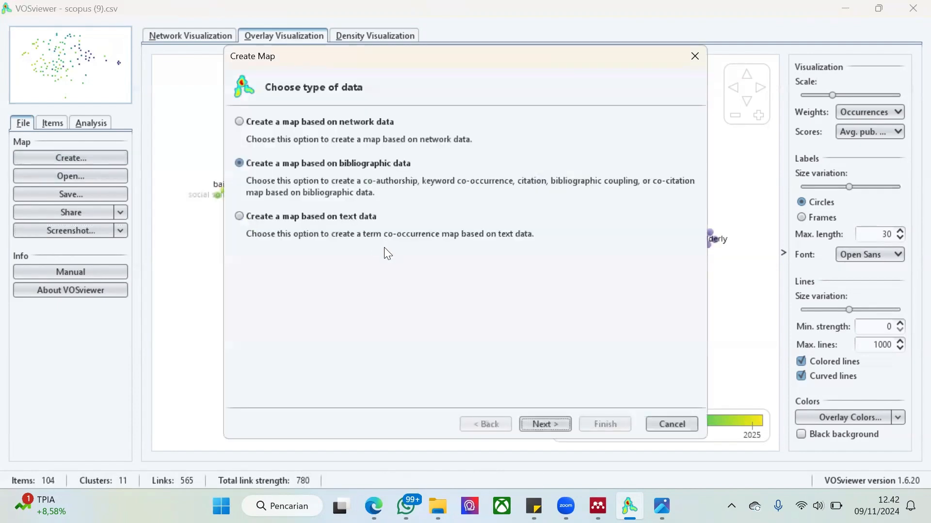
pyautogui.click(562, 420)
pyautogui.click(501, 419)
pyautogui.click(530, 418)
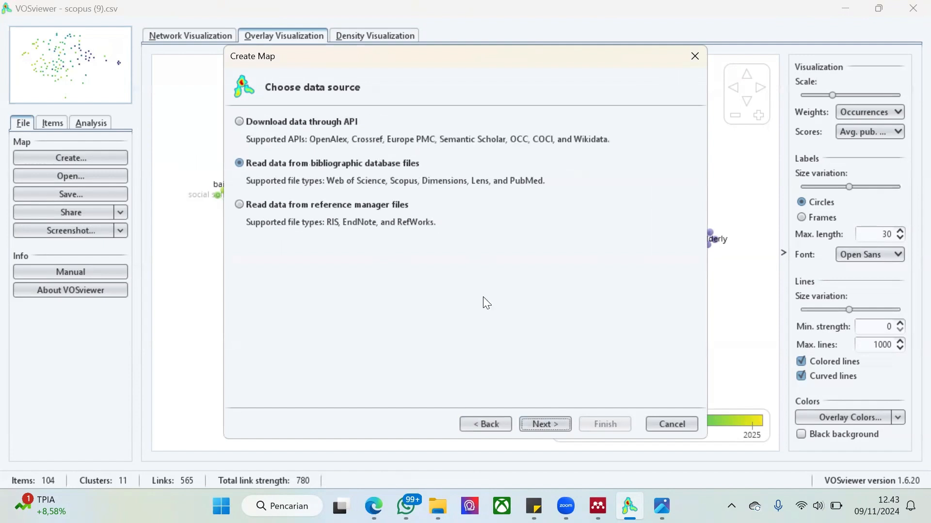
pyautogui.click(538, 425)
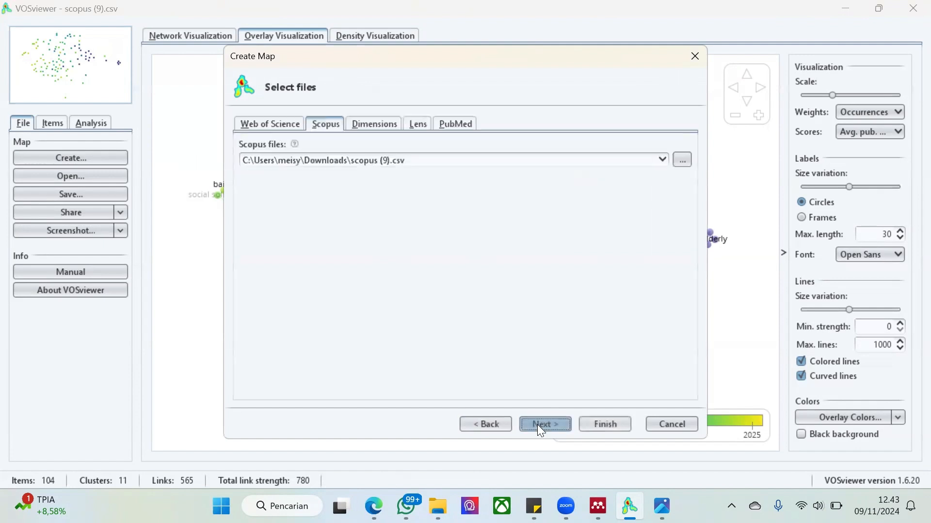
pyautogui.click(537, 425)
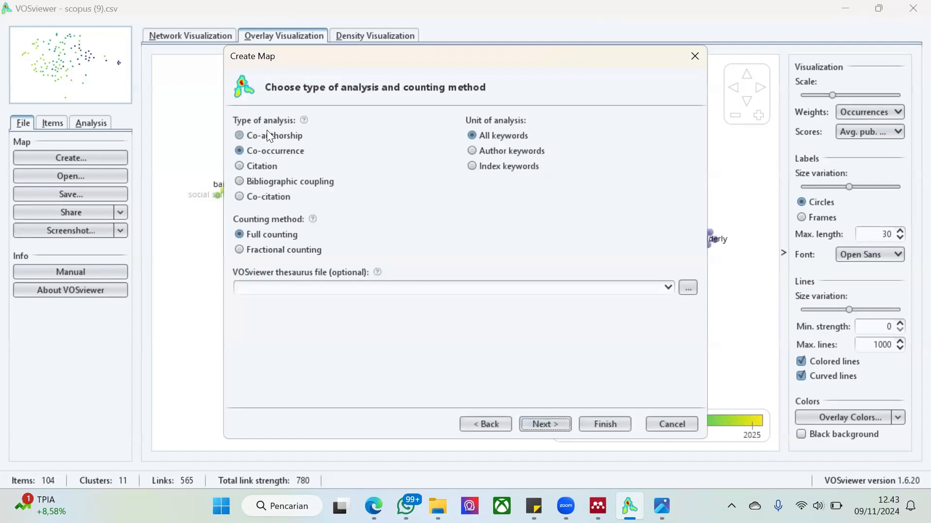
# Create a citation map with countries as the unit of analysis, keeping the minimum of 5 documents and 0 citations per country
pyautogui.click(266, 132)
pyautogui.click(260, 162)
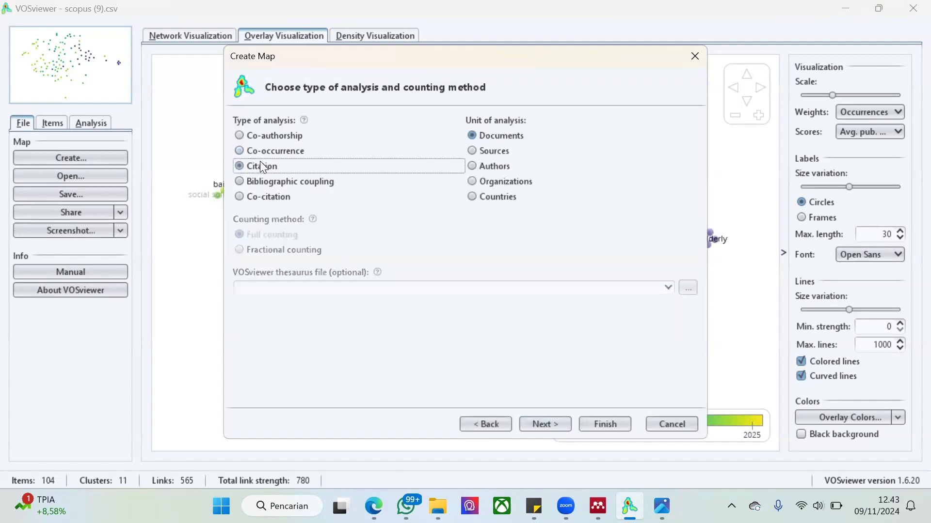
pyautogui.click(500, 194)
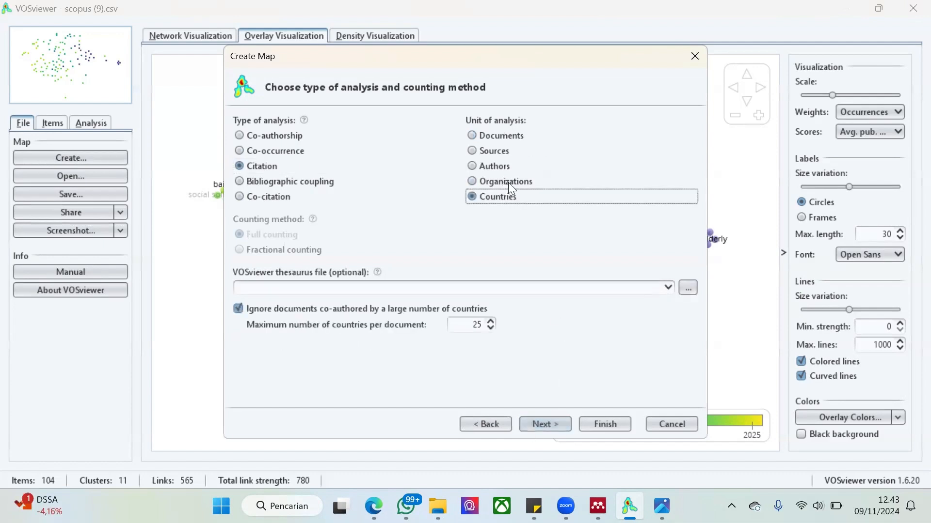
pyautogui.click(534, 430)
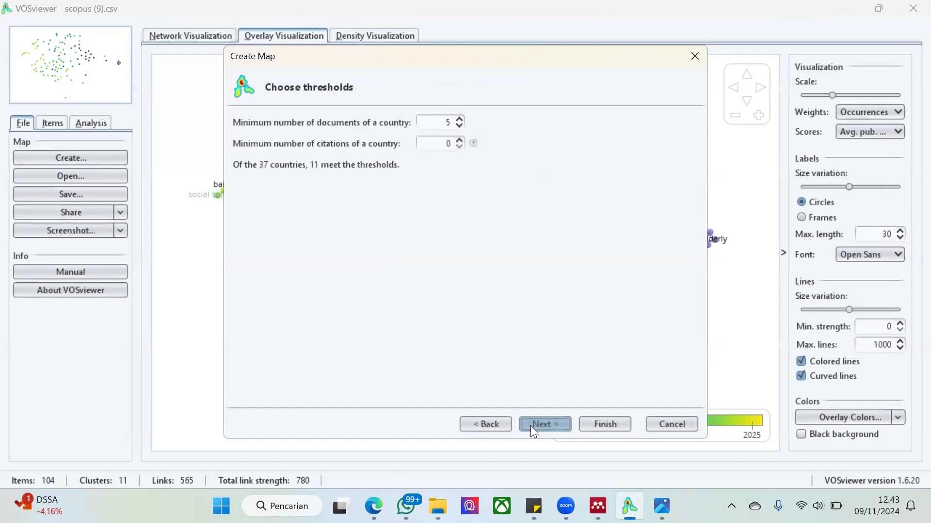
pyautogui.click(556, 424)
pyautogui.click(556, 424)
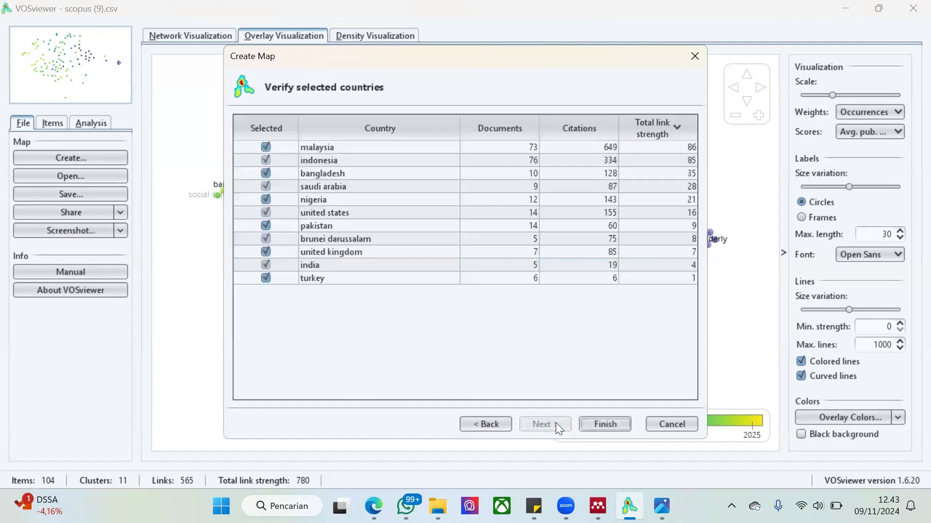
pyautogui.click(594, 427)
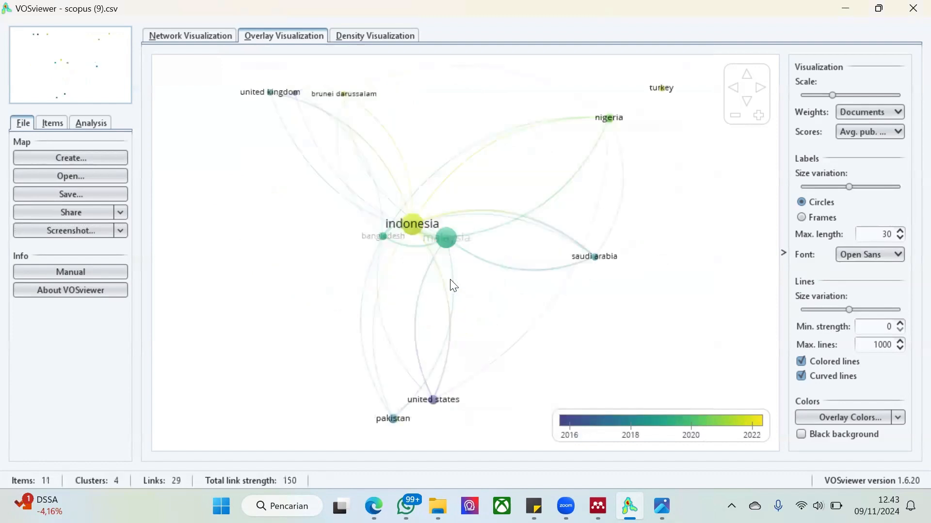
# Examine the countries in each cluster of the item list and view the map's density and network visualizations
pyautogui.moveTo(411, 228)
pyautogui.click(55, 124)
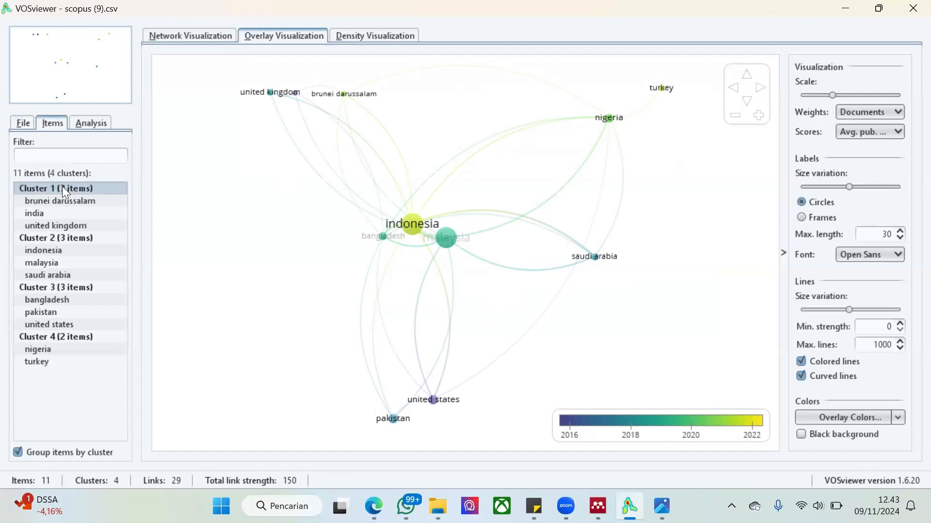
pyautogui.click(69, 201)
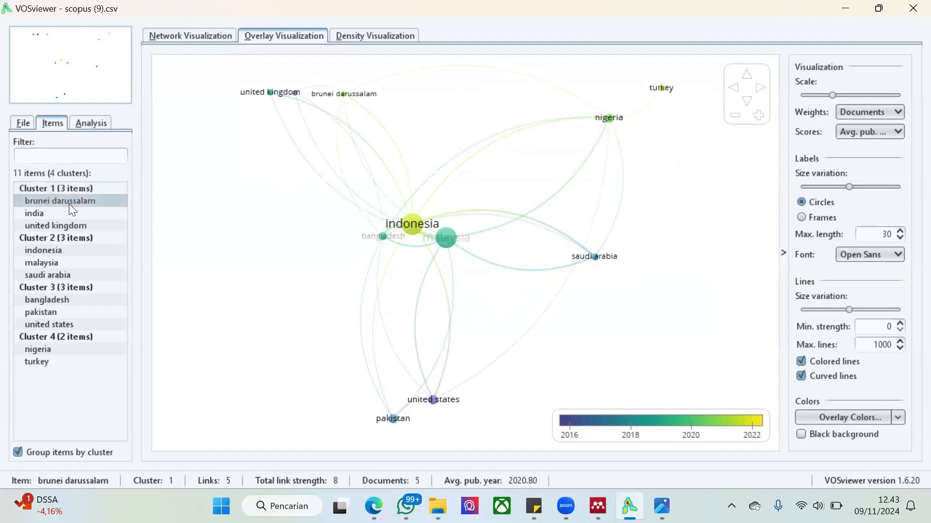
pyautogui.click(70, 213)
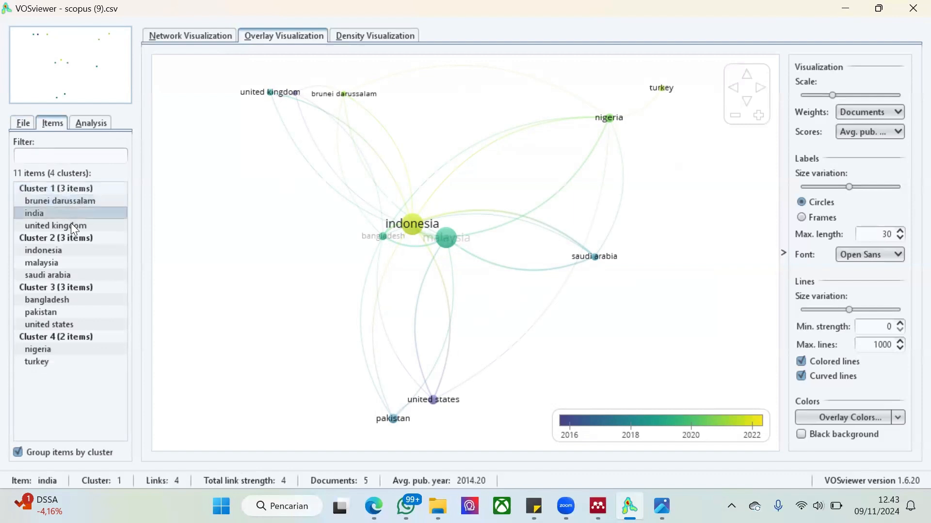
pyautogui.click(71, 226)
pyautogui.click(70, 250)
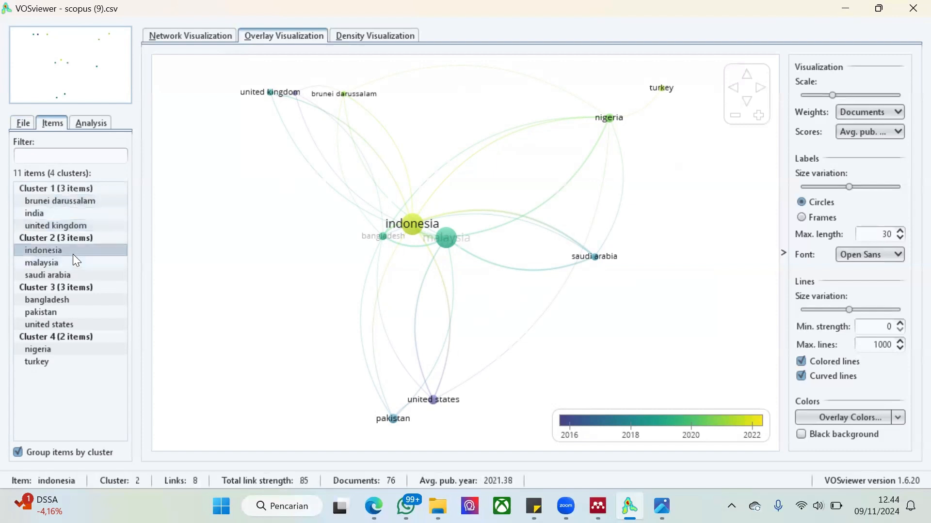
pyautogui.click(73, 270)
pyautogui.click(71, 241)
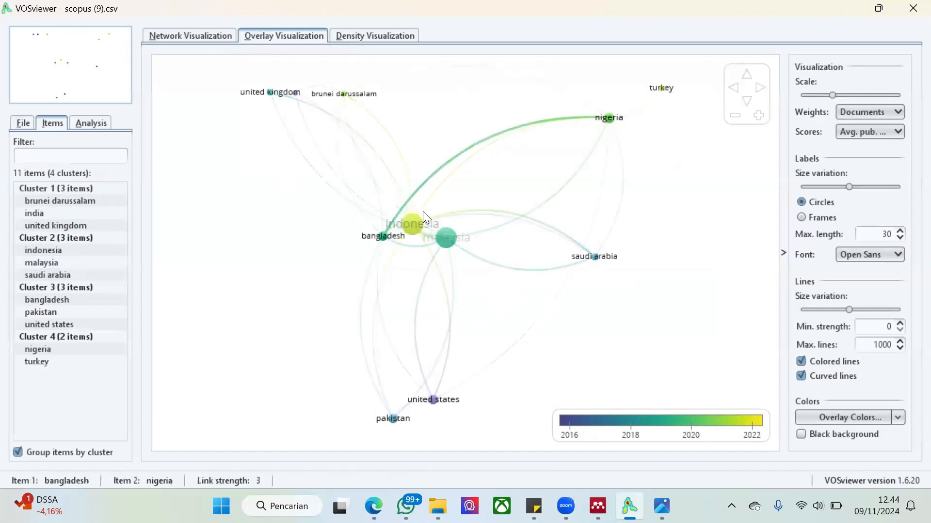
pyautogui.click(396, 39)
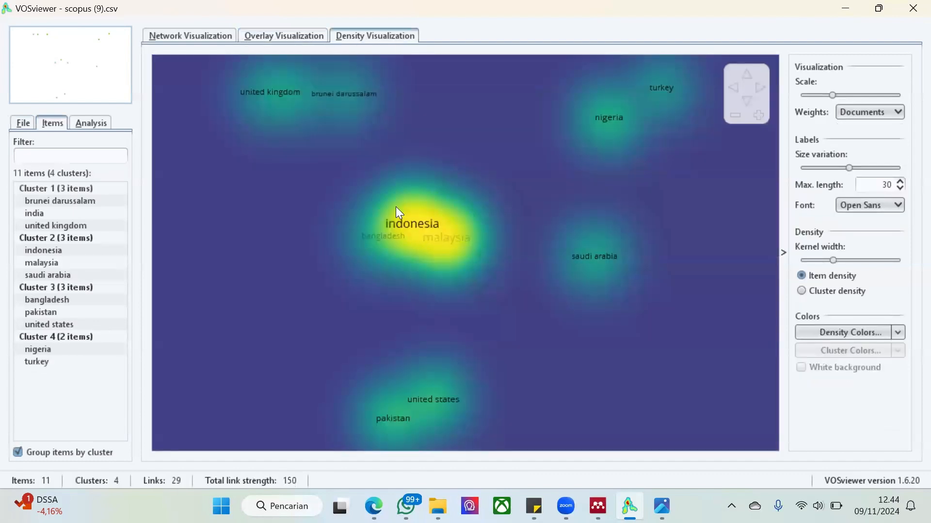
pyautogui.click(169, 34)
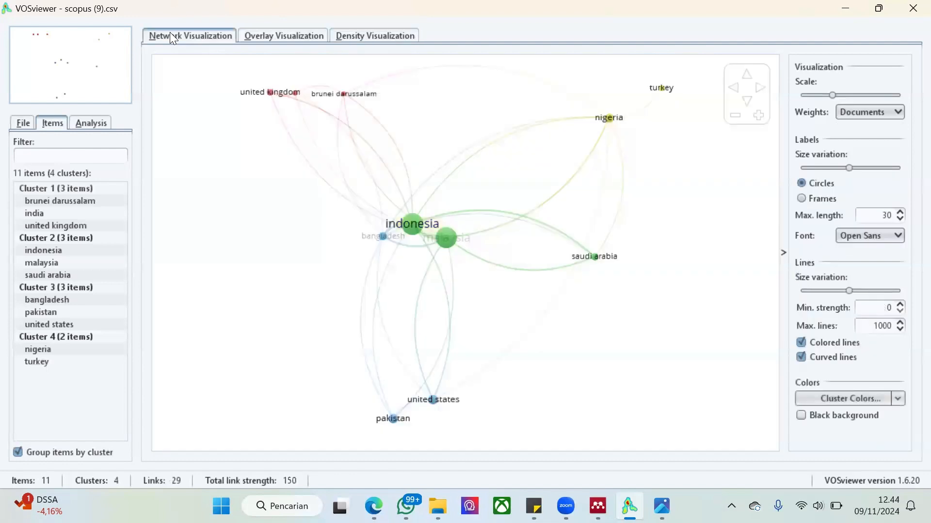
# Start another map based on bibliographic data from the Scopus file "scopus (9).csv"
pyautogui.click(27, 123)
pyautogui.click(75, 155)
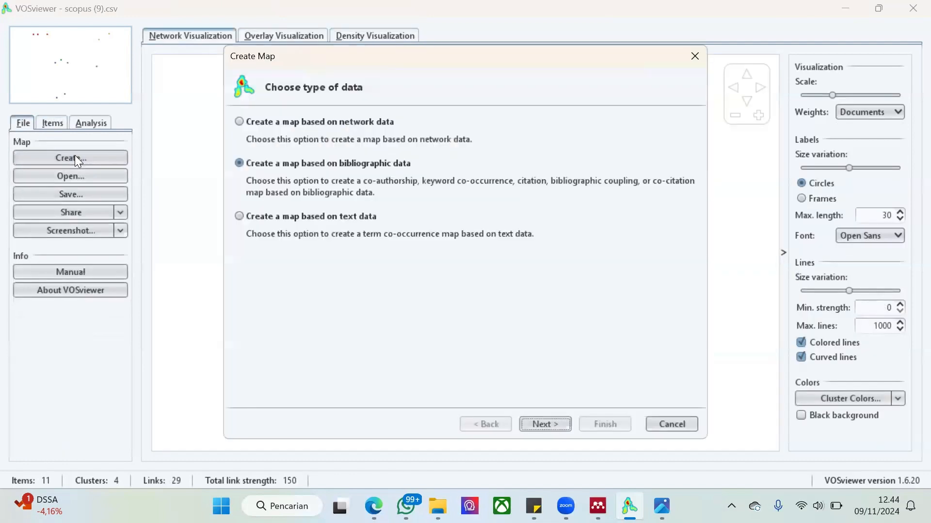
pyautogui.click(560, 426)
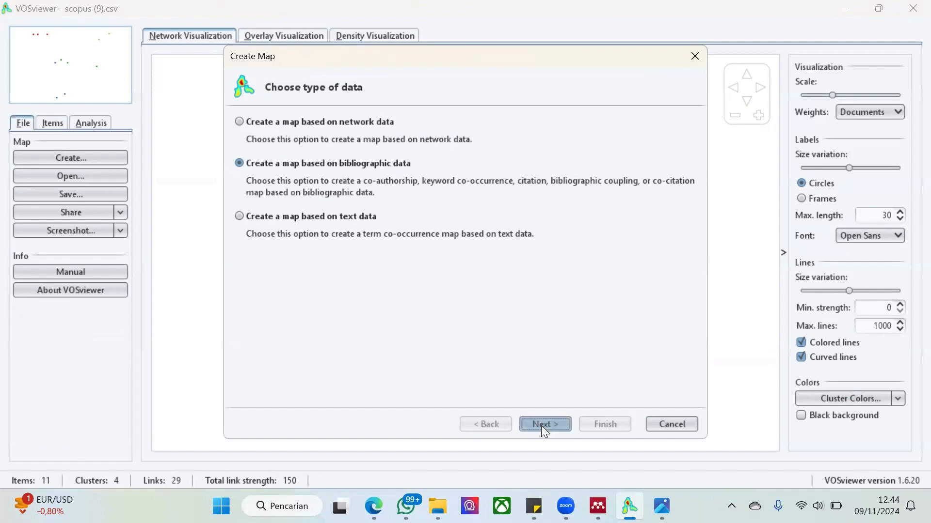
pyautogui.click(541, 425)
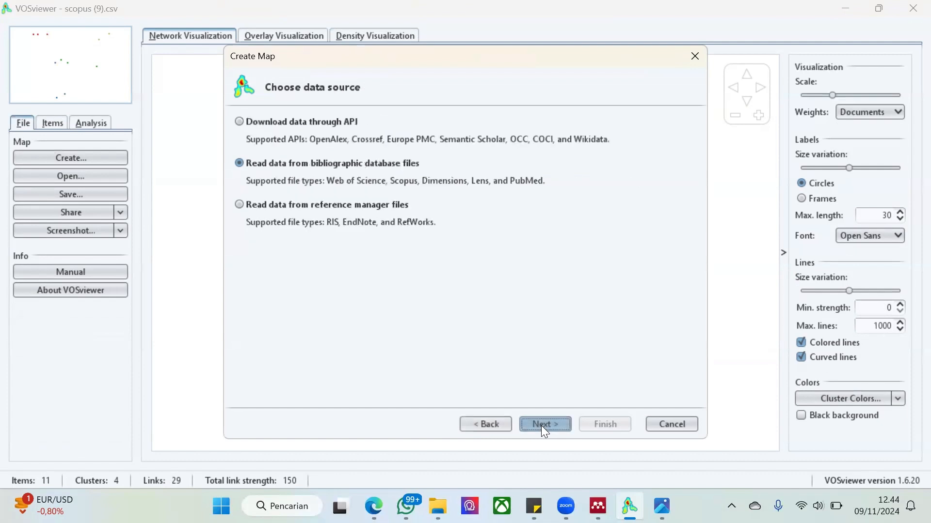
pyautogui.click(536, 425)
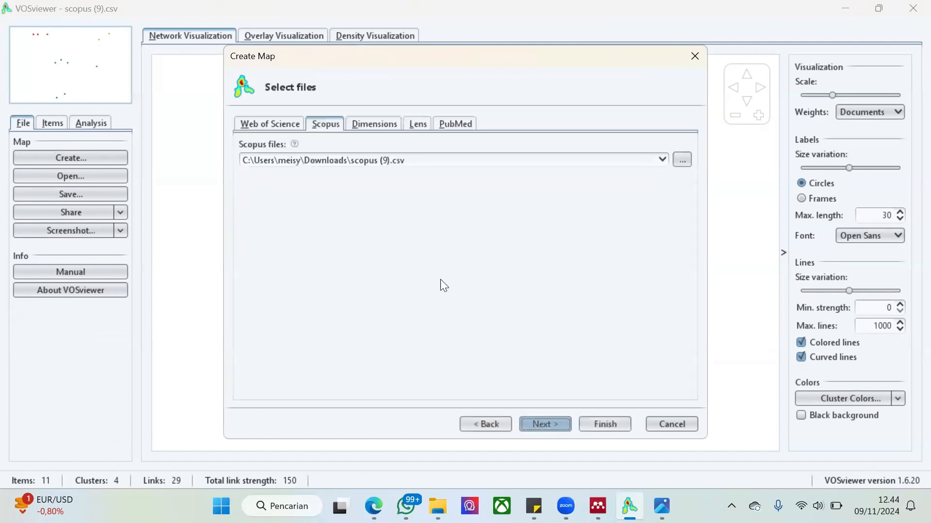
pyautogui.click(529, 424)
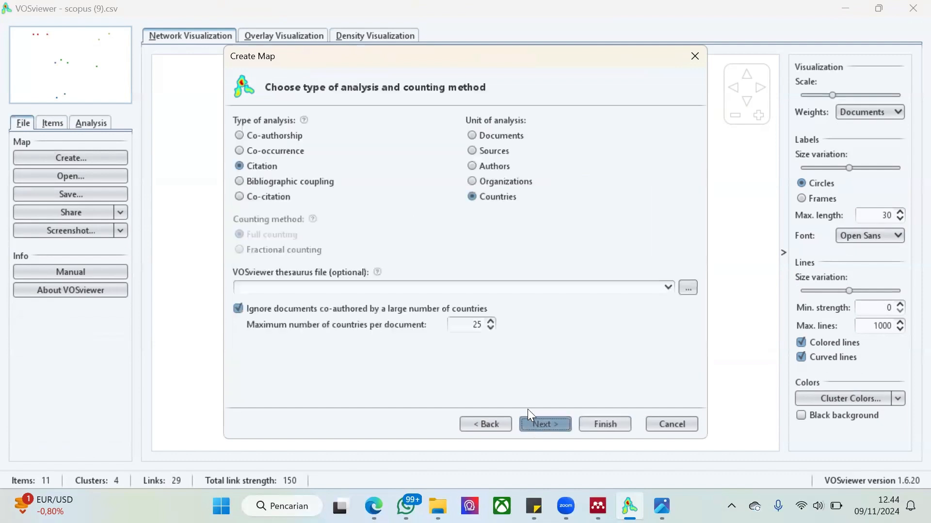
# Choose citation as the type of analysis and authors as the unit of analysis, and continue to the thresholds
pyautogui.click(285, 138)
pyautogui.click(269, 168)
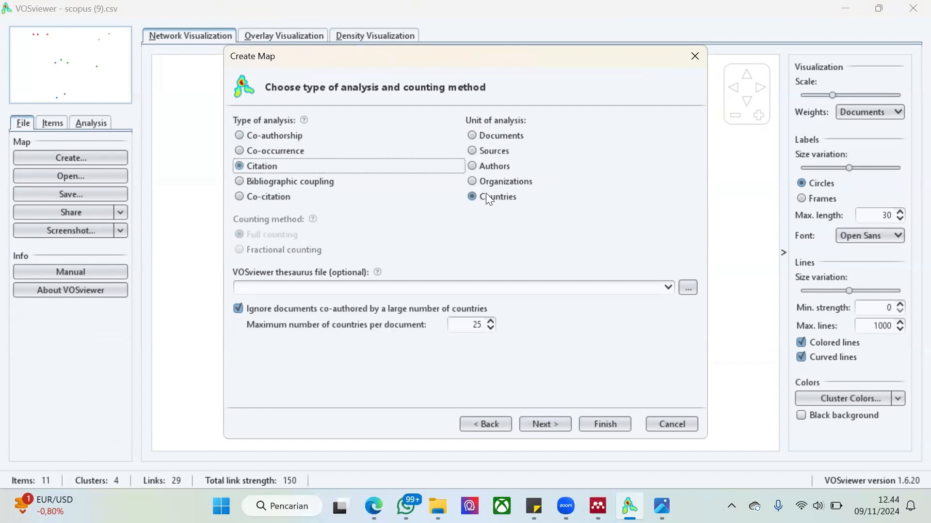
pyautogui.click(499, 167)
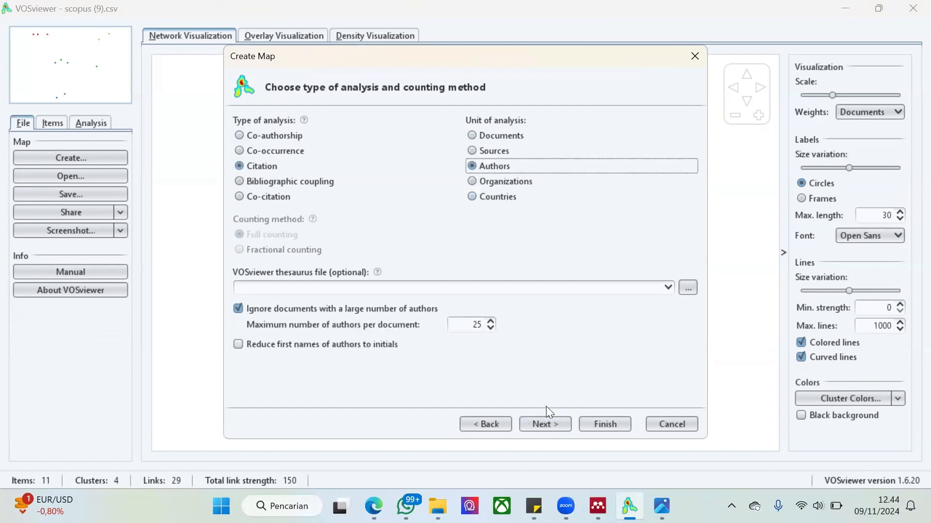
pyautogui.click(545, 425)
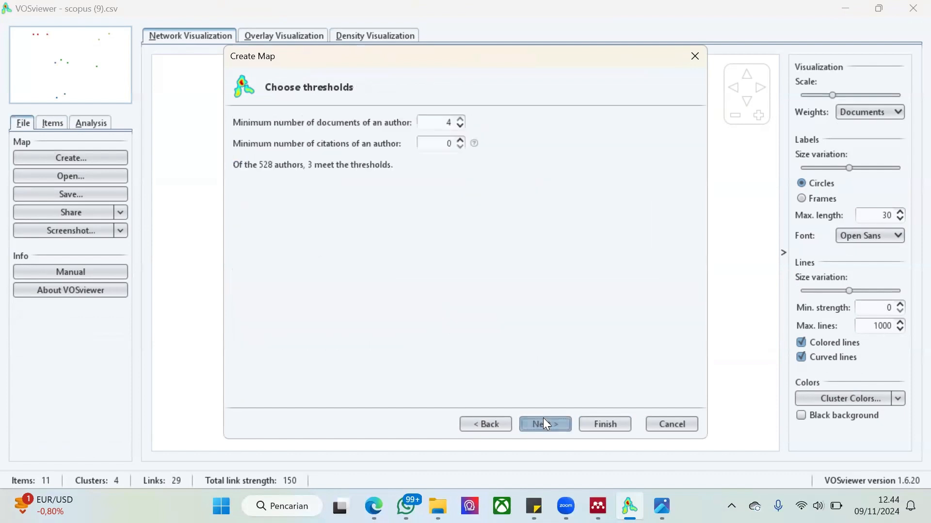
# Set the minimum number of documents of an author to 1 and create the map showing only the largest set of connected items
pyautogui.click(460, 127)
pyautogui.click(459, 127)
pyautogui.click(459, 127)
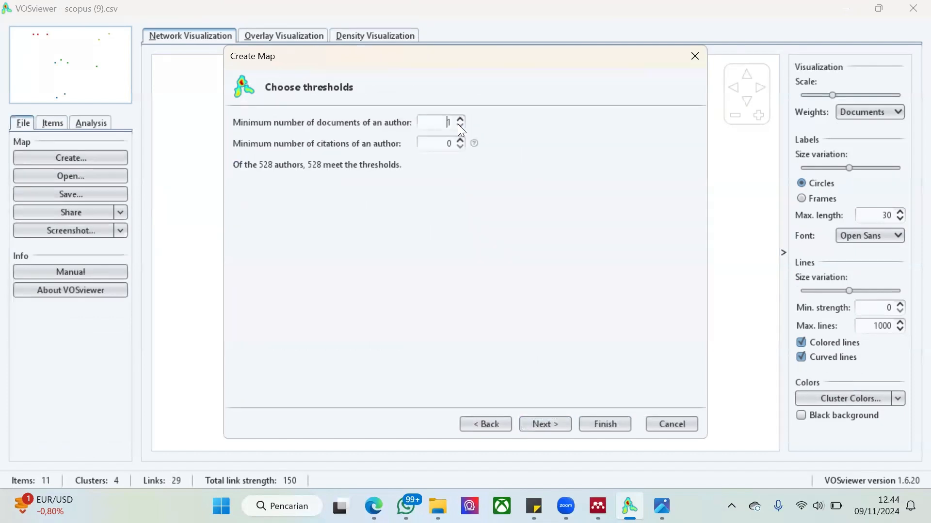
pyautogui.click(559, 419)
pyautogui.click(591, 424)
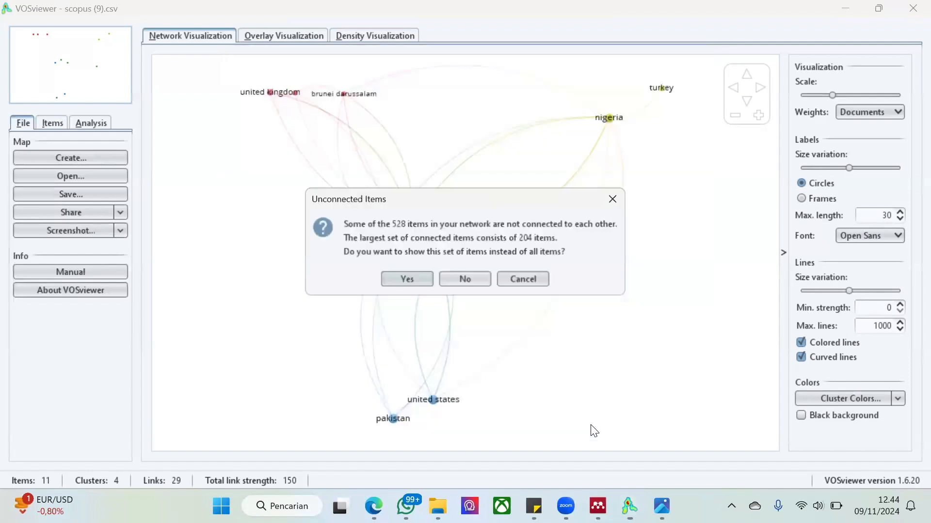
pyautogui.click(412, 277)
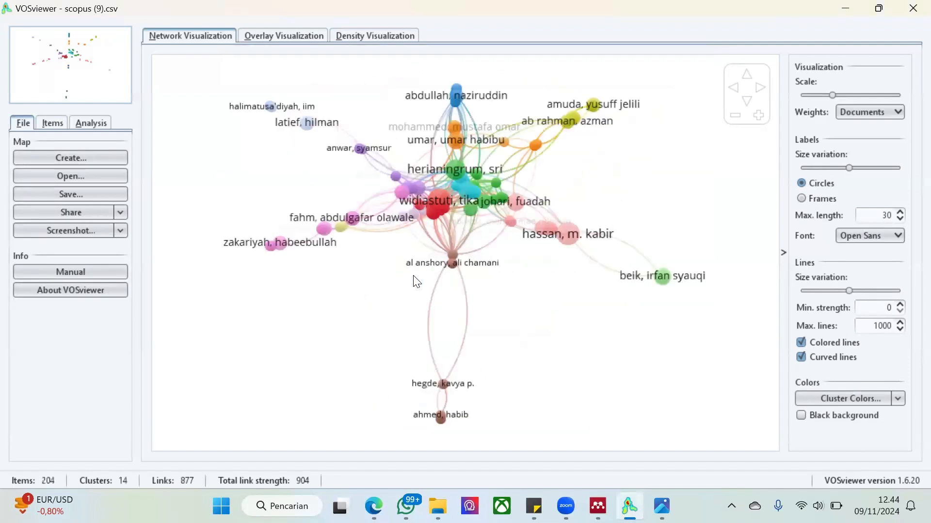
# Examine the author citation map in the network, overlay and density visualizations
pyautogui.scroll(1, 361, 273)
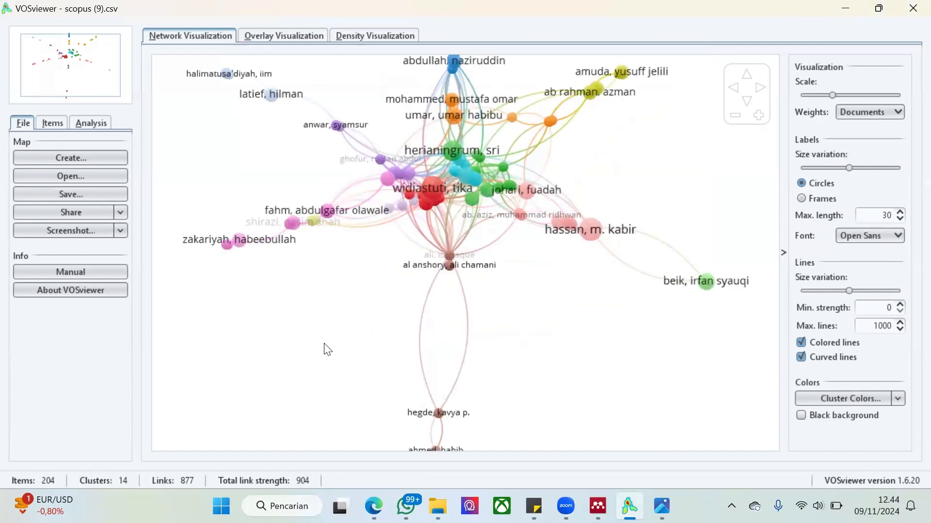
pyautogui.scroll(-1, 328, 349)
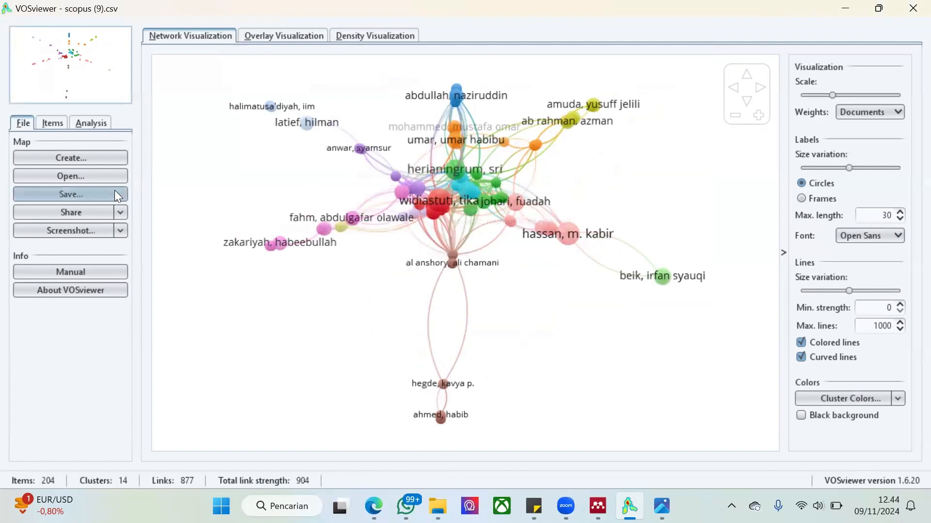
pyautogui.click(282, 39)
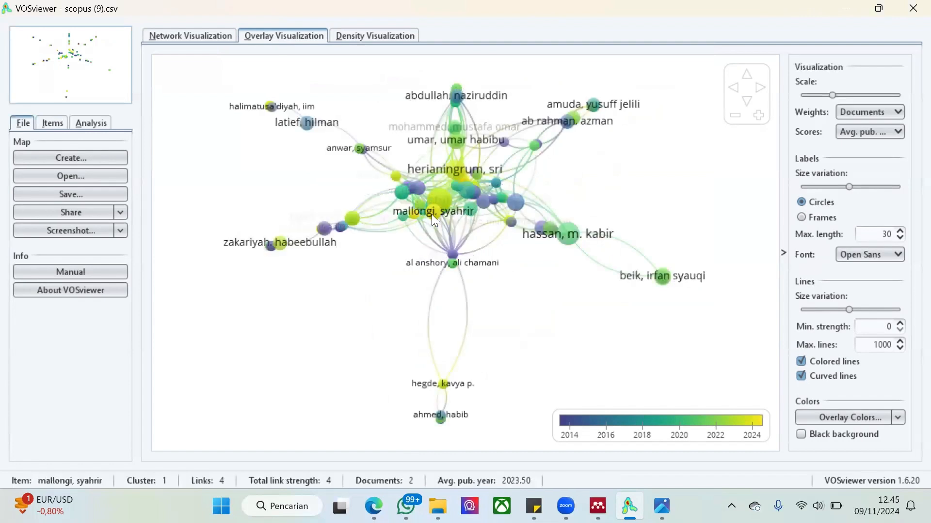
pyautogui.click(355, 34)
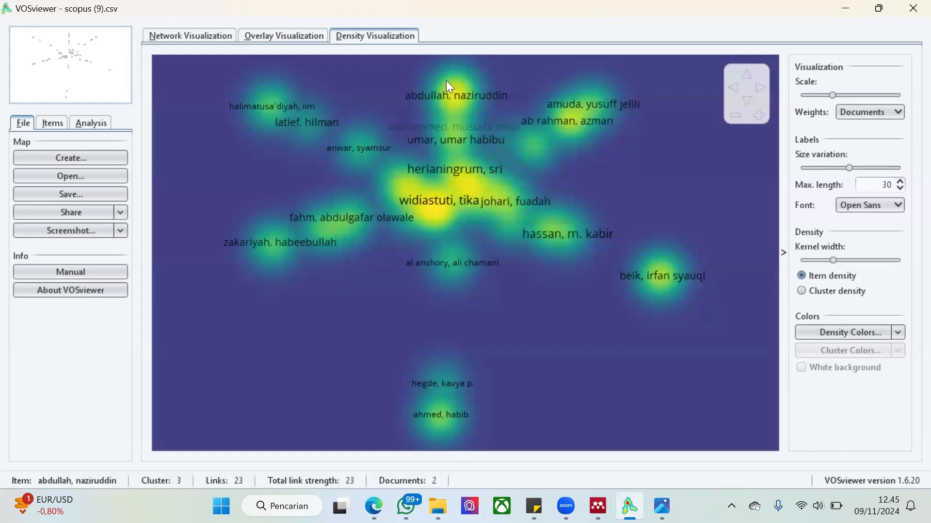
pyautogui.click(203, 35)
# Start a bibliographic map from the same Scopus file with co-authorship as analysis type and authors as unit, and continue to the thresholds
pyautogui.click(95, 158)
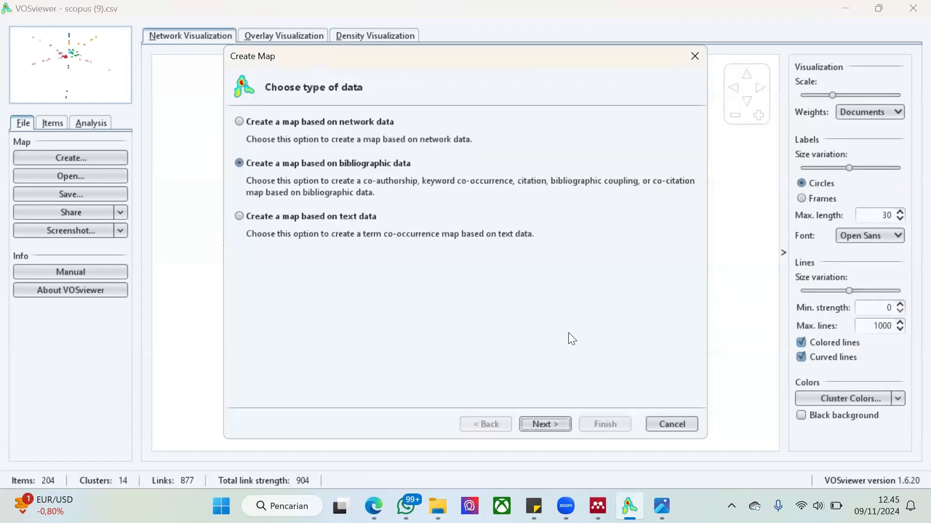
pyautogui.click(561, 416)
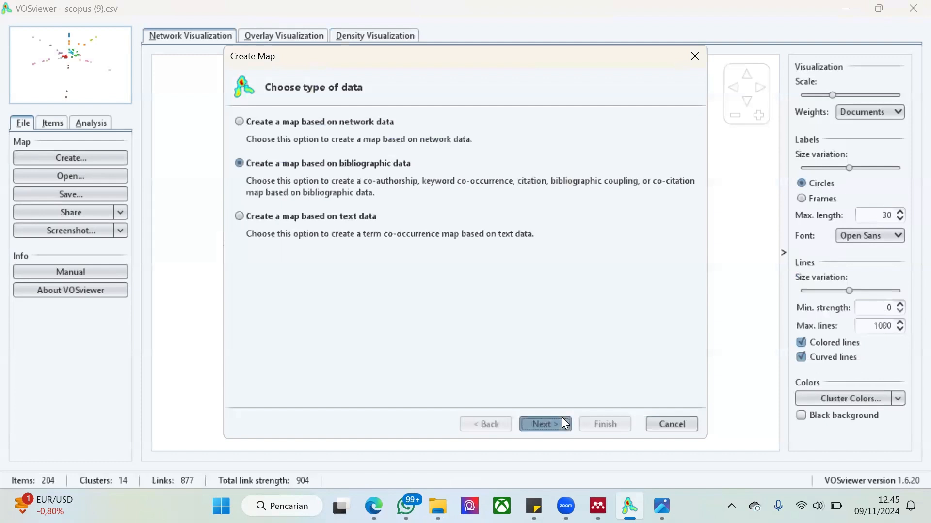
pyautogui.click(561, 416)
pyautogui.click(562, 417)
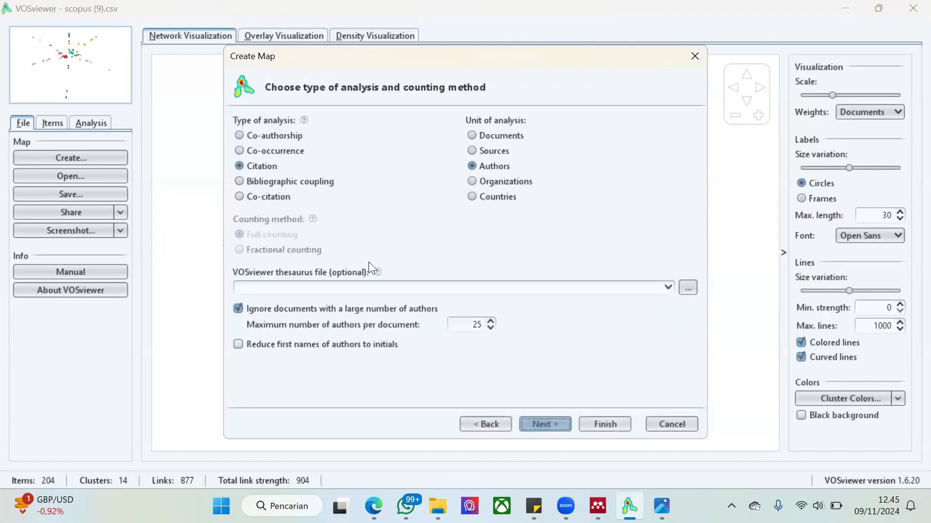
pyautogui.click(262, 134)
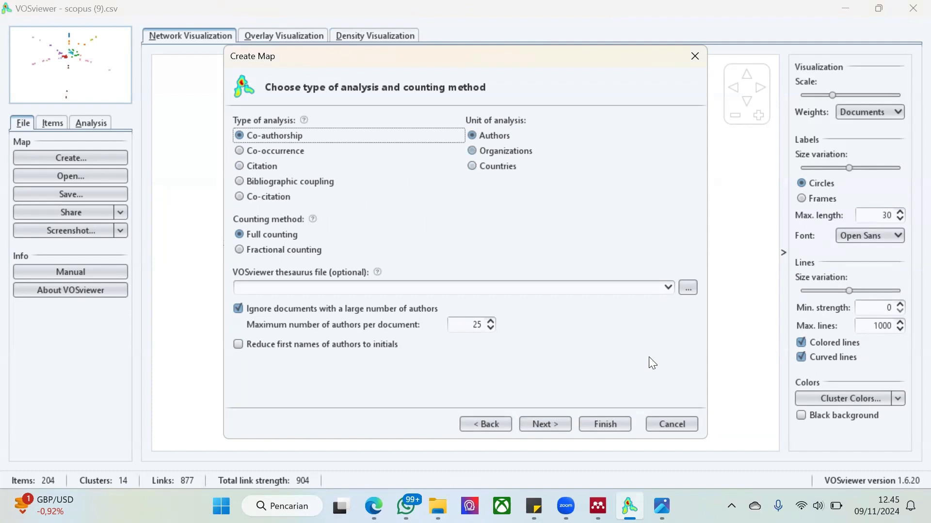
pyautogui.click(566, 426)
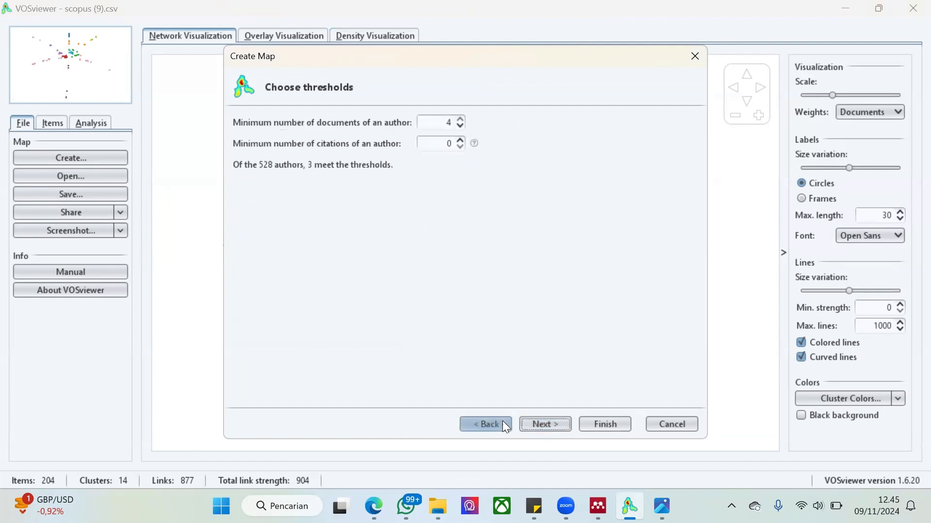
pyautogui.click(484, 424)
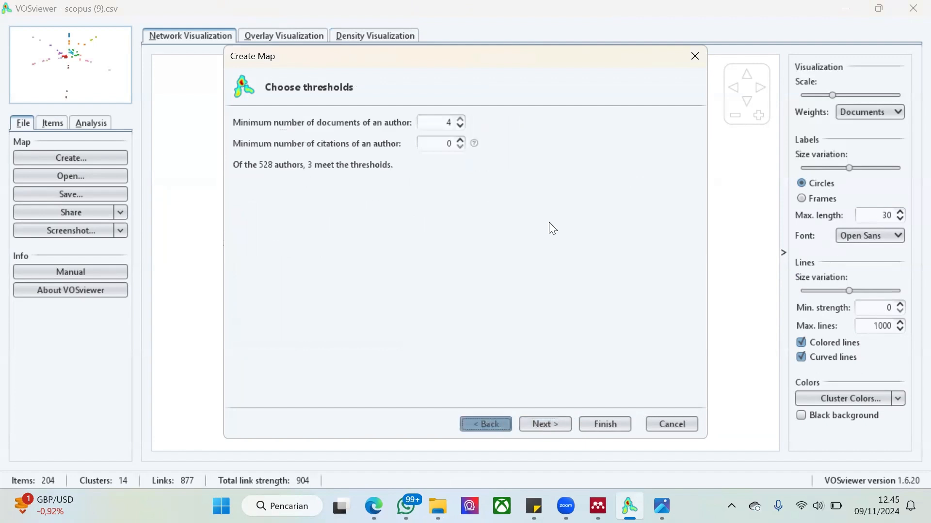
pyautogui.click(543, 426)
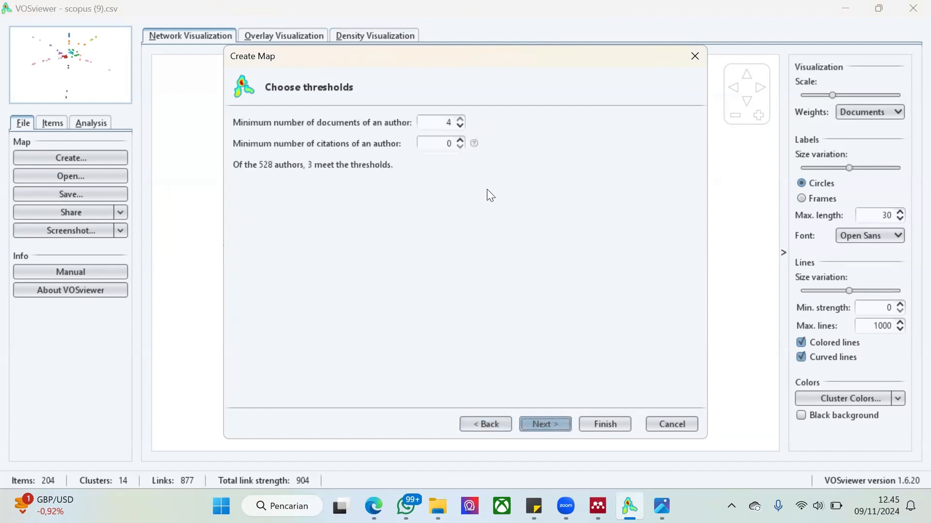
# Set the minimum number of documents of an author to 2 and create the map showing only the largest set of connected items
pyautogui.click(462, 126)
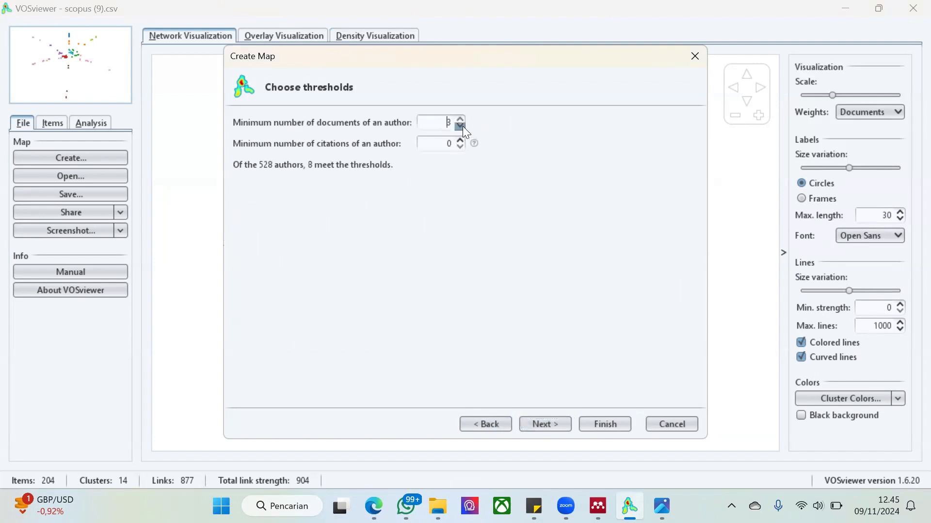
pyautogui.click(462, 126)
pyautogui.click(462, 126)
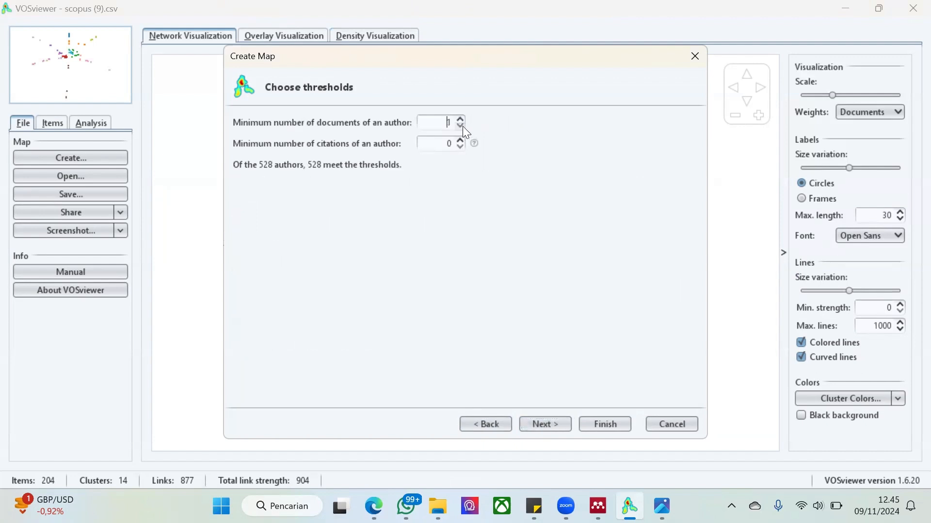
pyautogui.click(560, 425)
pyautogui.click(500, 422)
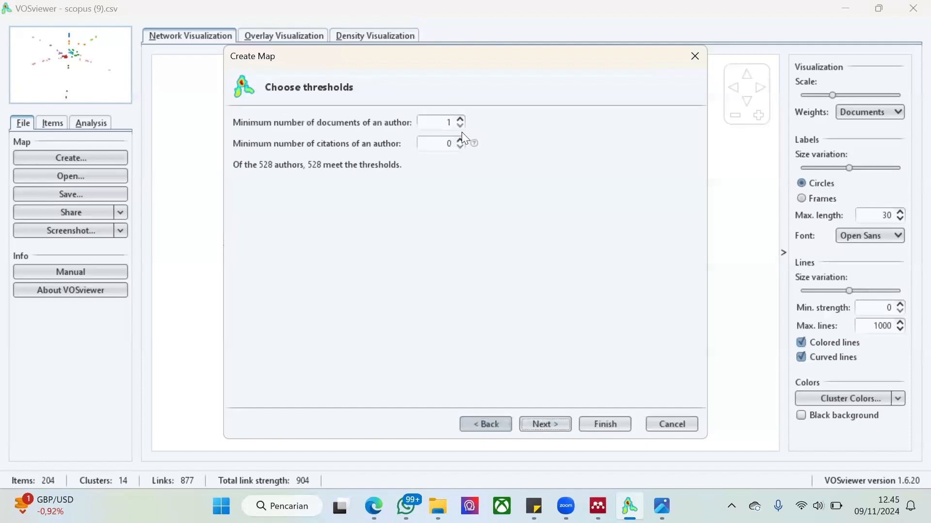
pyautogui.click(461, 119)
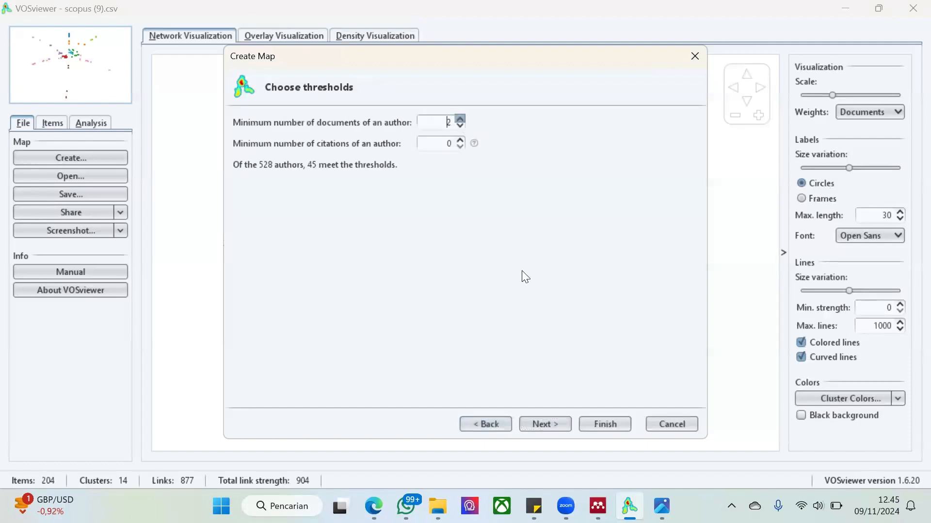
pyautogui.click(559, 424)
pyautogui.click(560, 423)
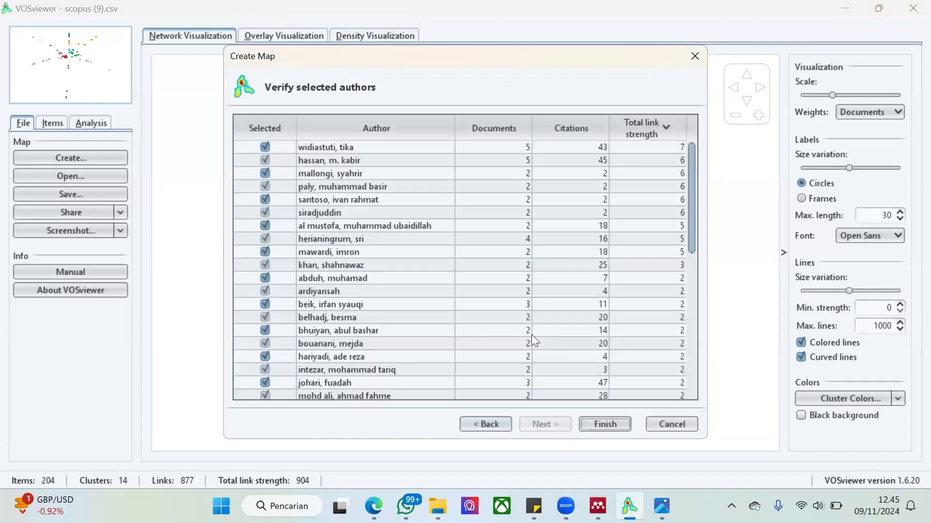
pyautogui.scroll(-8, 531, 334)
pyautogui.click(598, 423)
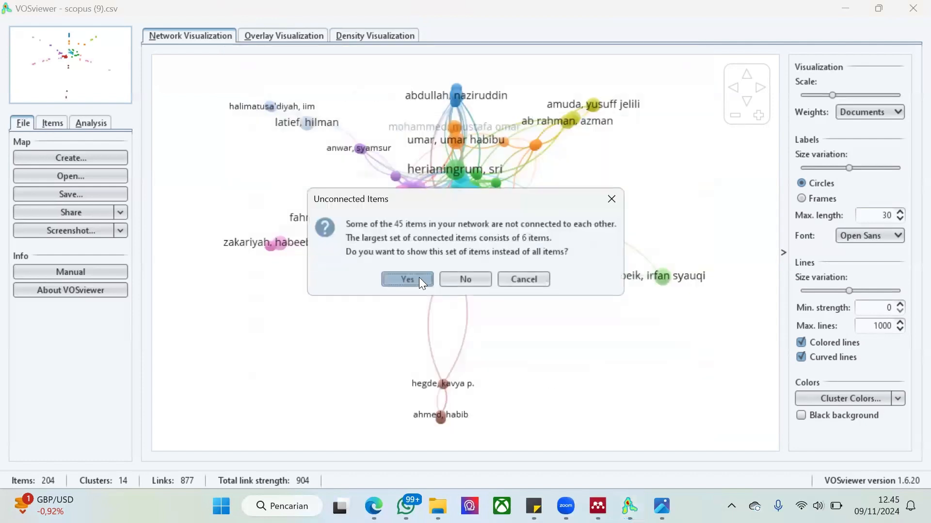
pyautogui.click(419, 278)
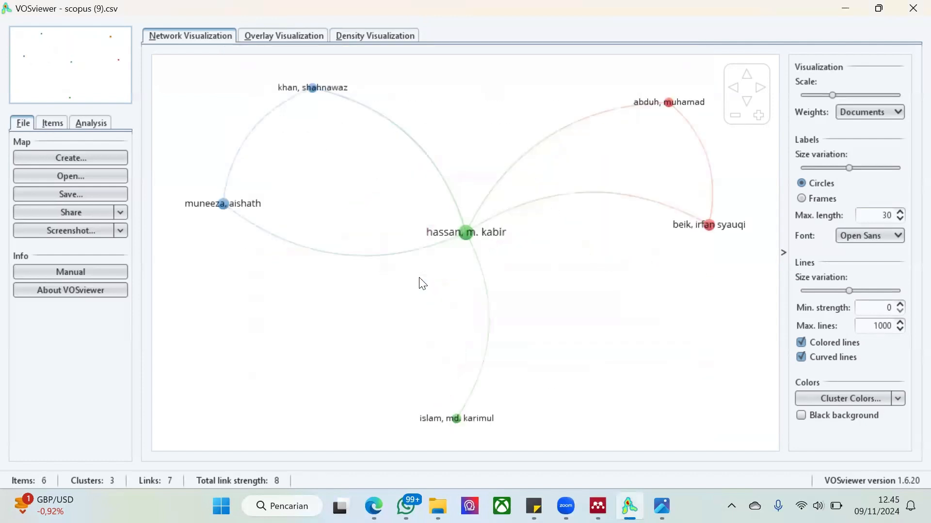
# Select the central author in the map, then switch to Scopus in the browser and examine the top authors in the Documents by author chart
pyautogui.click(464, 233)
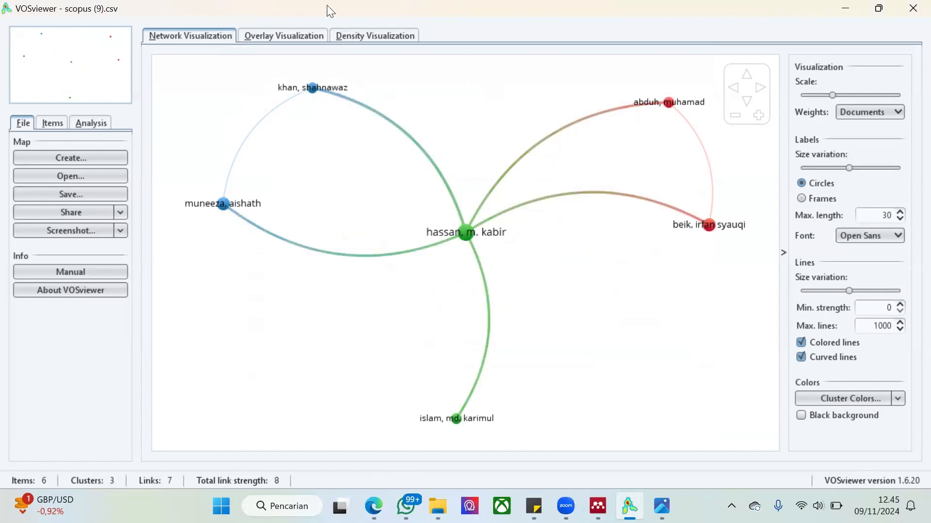
pyautogui.hotkey('alt', 'Tab')
pyautogui.scroll(6, 505, 216)
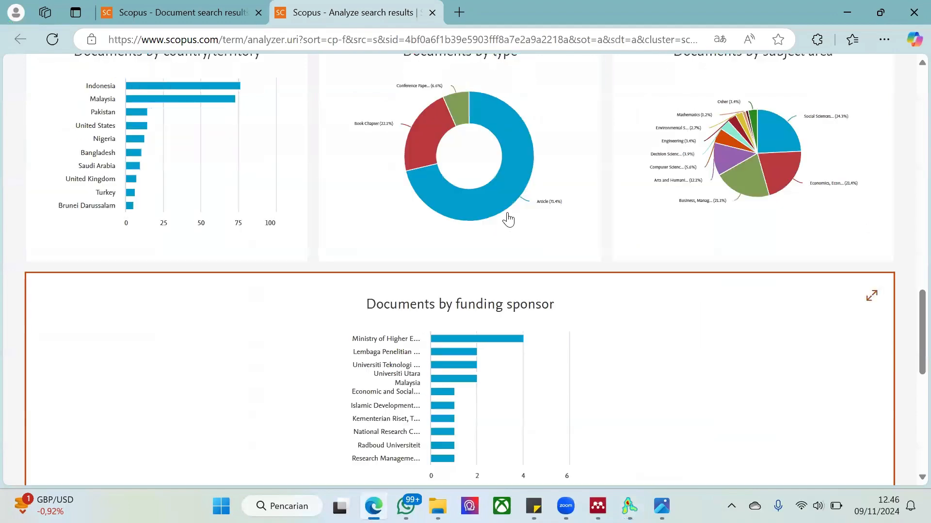
pyautogui.scroll(1, 506, 219)
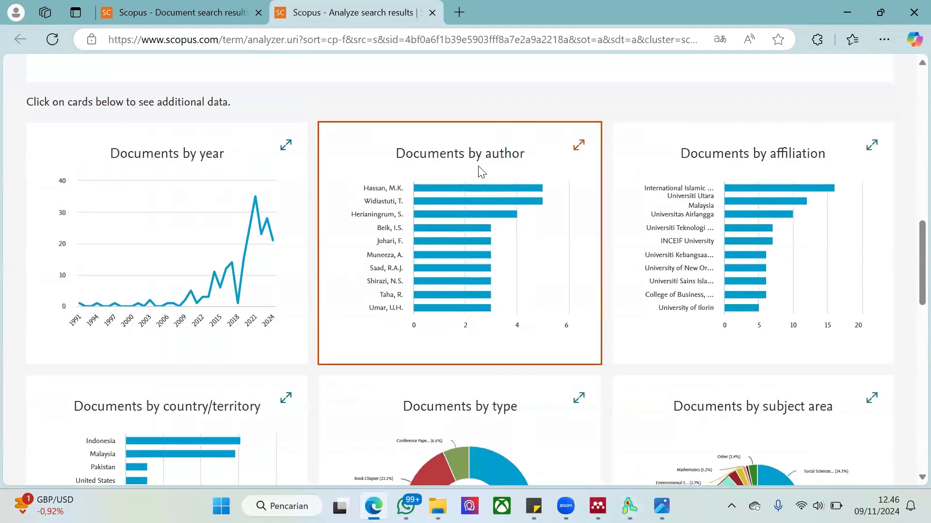
pyautogui.click(480, 172)
pyautogui.scroll(-5, 479, 167)
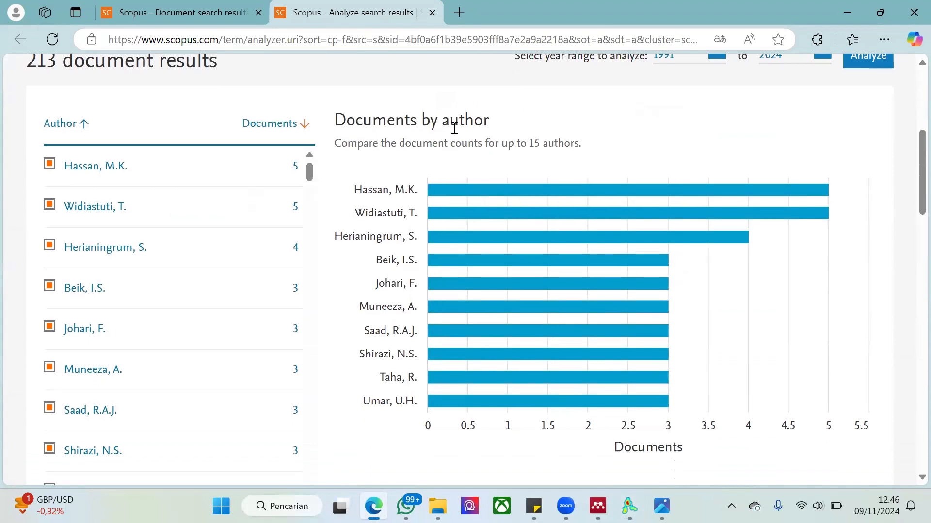
pyautogui.moveTo(519, 192)
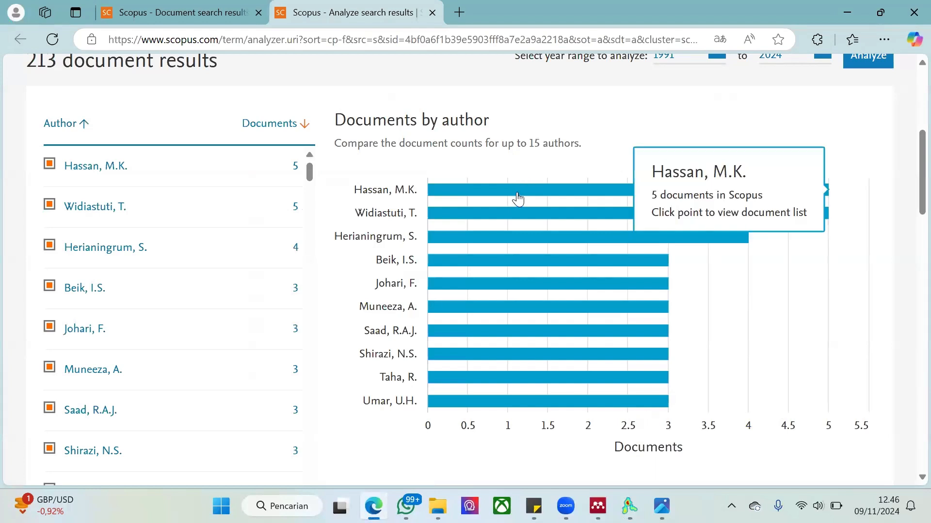
pyautogui.moveTo(497, 218)
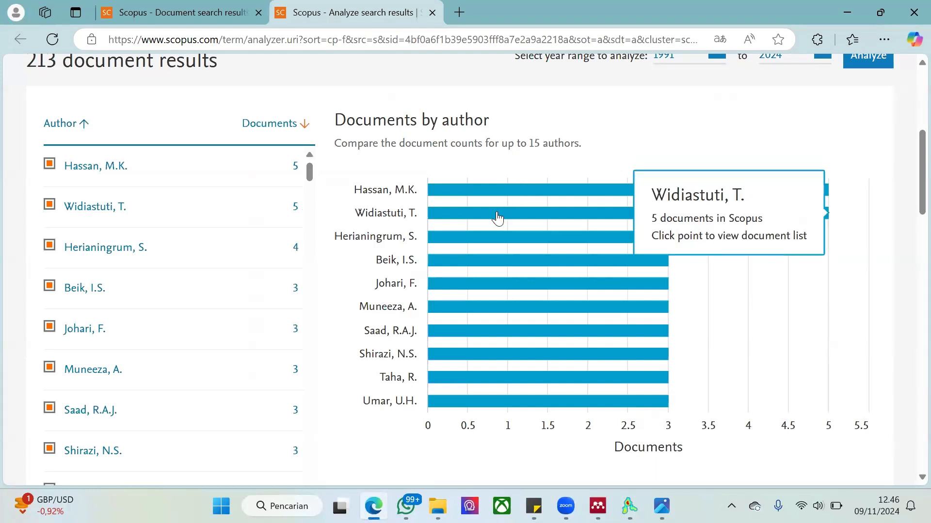
pyautogui.moveTo(480, 248)
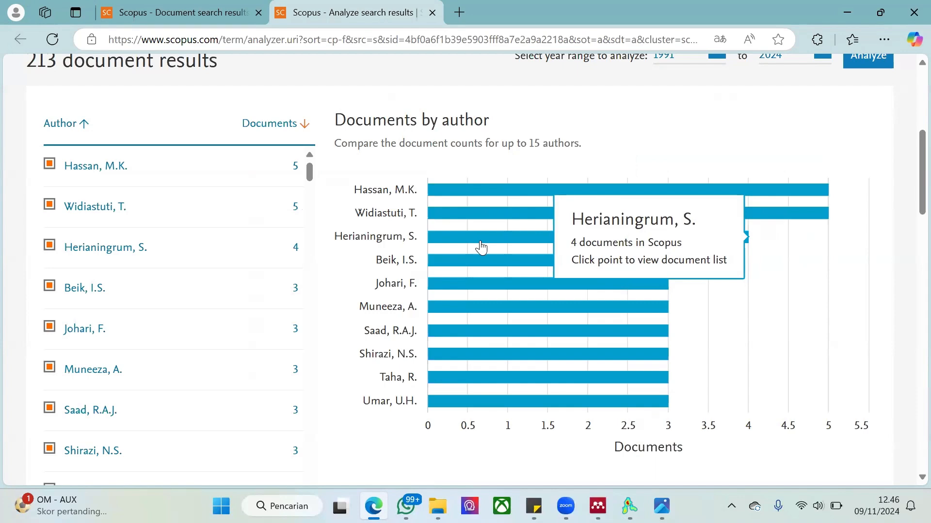
pyautogui.hotkey('ctrl', 'shift', 'Tab')
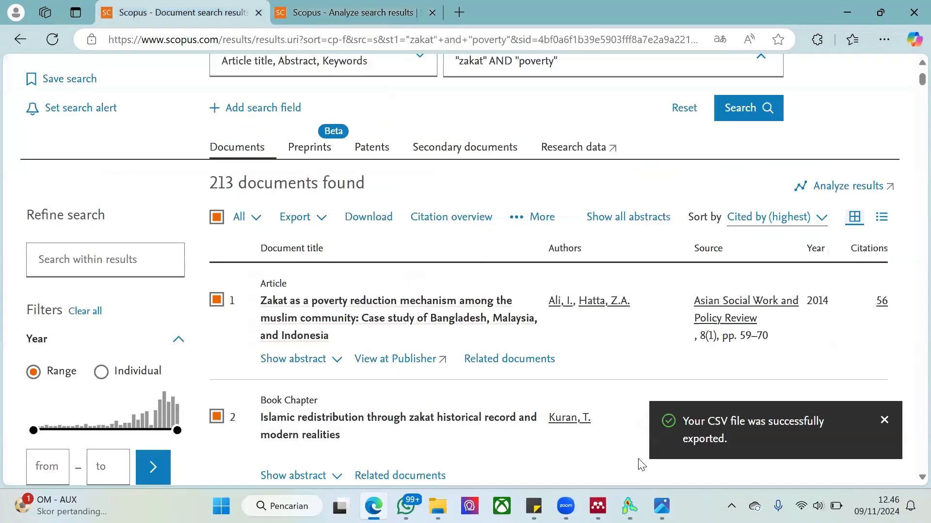
# Switch back to VOSviewer and examine the author co-authorship map in the network, overlay and density visualizations
pyautogui.hotkey('alt', 'Tab')
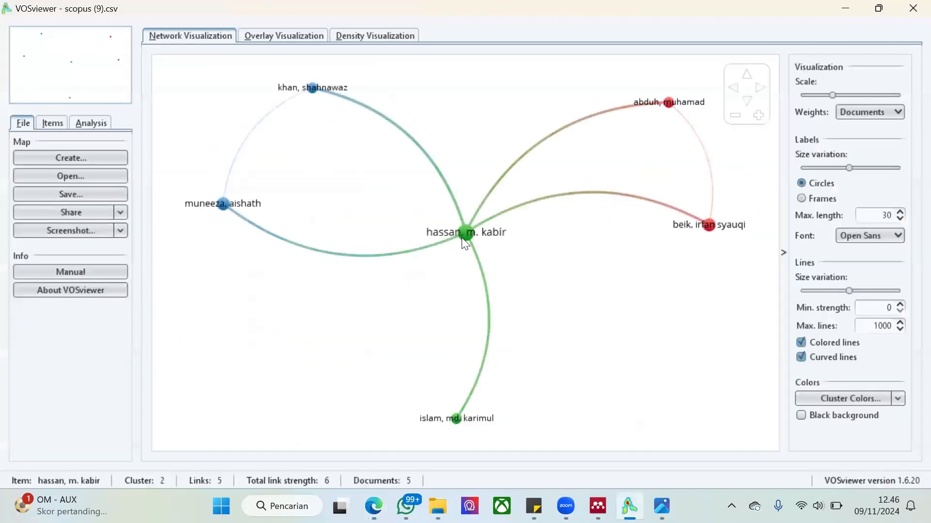
pyautogui.click(306, 39)
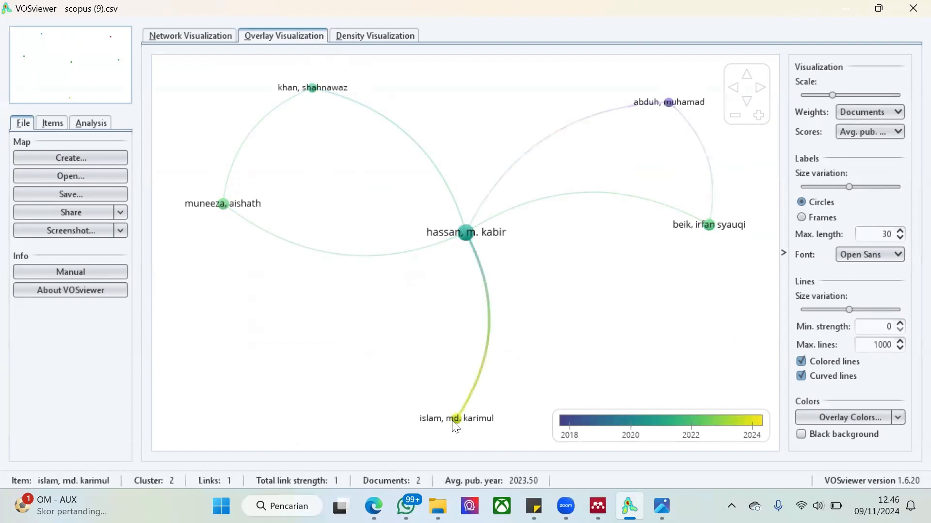
pyautogui.click(351, 37)
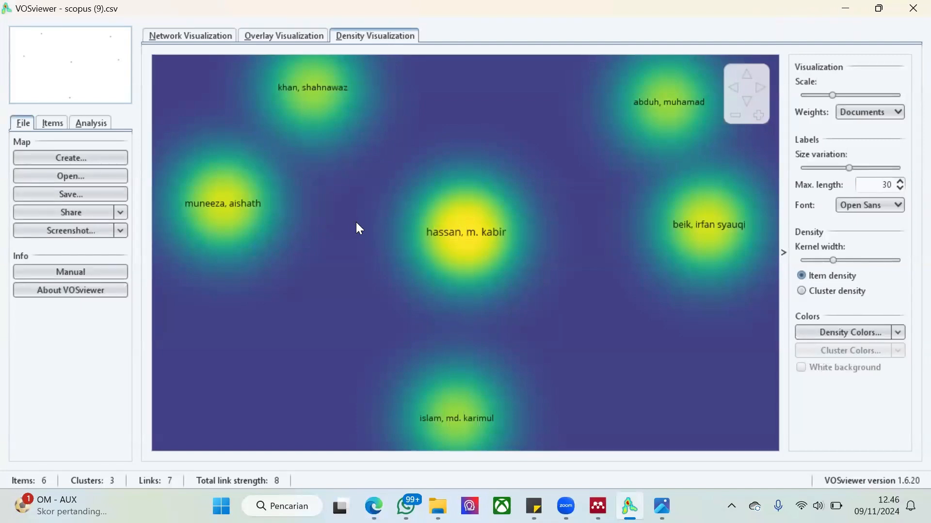
pyautogui.click(204, 37)
# Start another bibliographic map from the same file with co-authorship by organizations and full counting, and continue to the thresholds
pyautogui.click(109, 159)
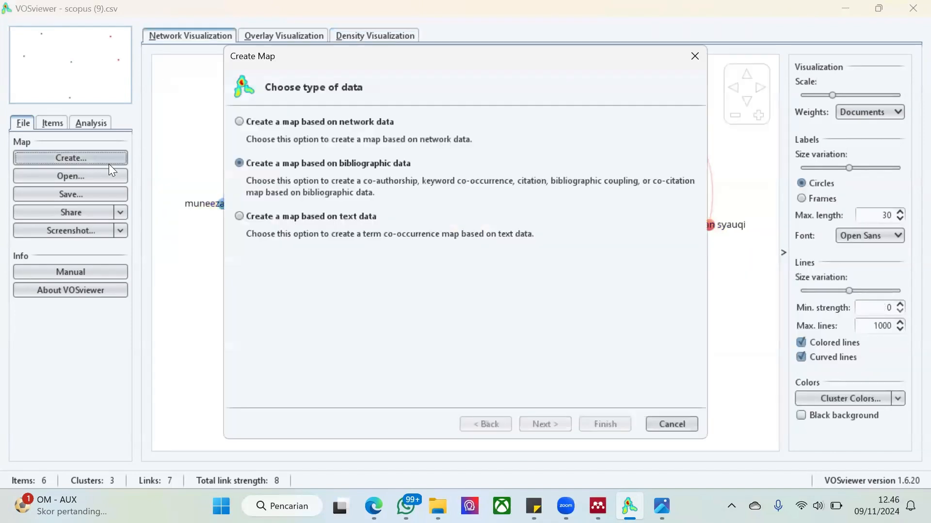
pyautogui.click(548, 424)
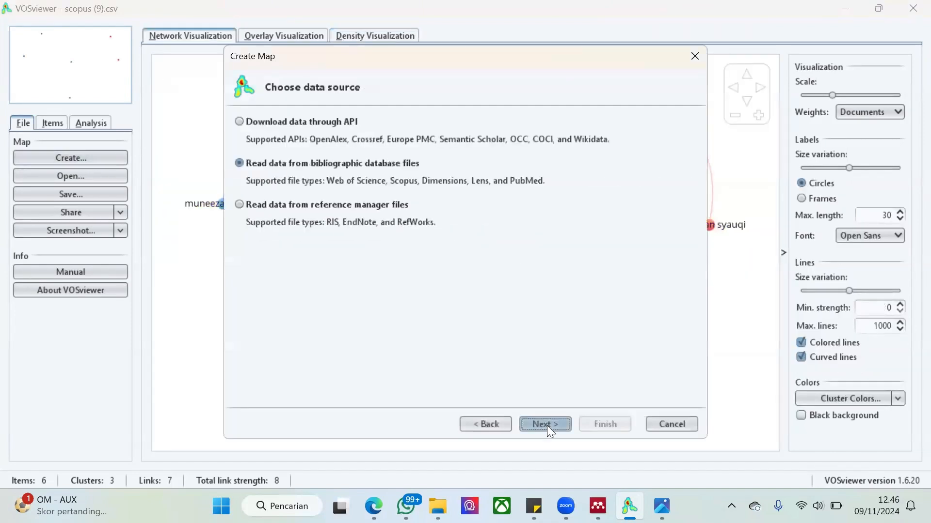
pyautogui.click(547, 425)
pyautogui.click(547, 426)
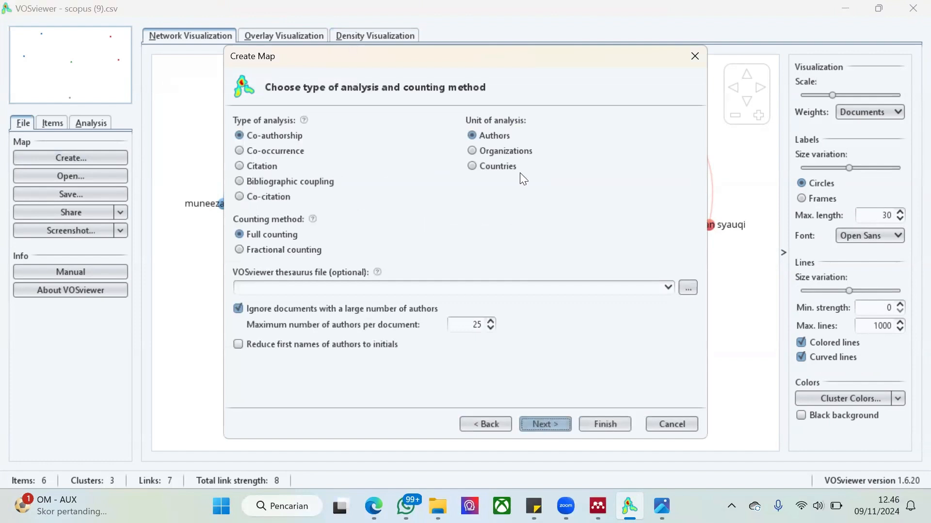
pyautogui.click(507, 158)
pyautogui.click(507, 156)
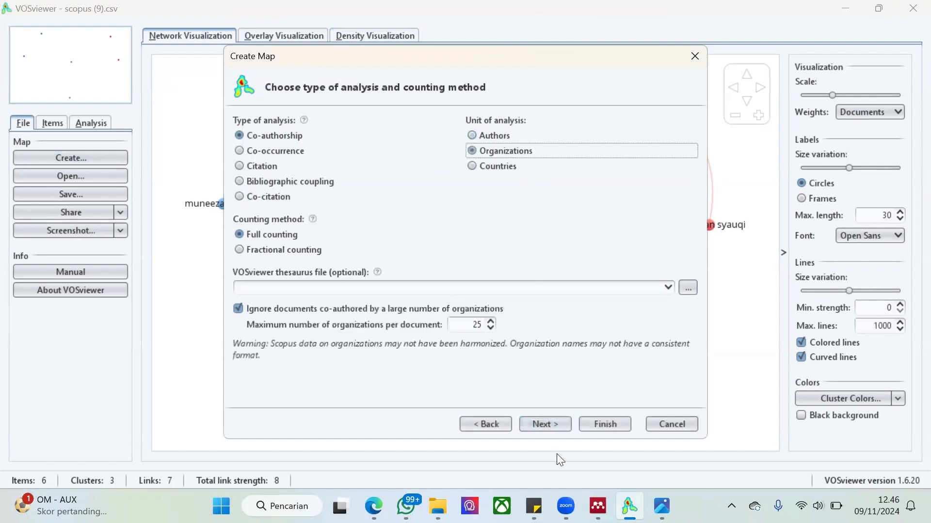
pyautogui.click(549, 424)
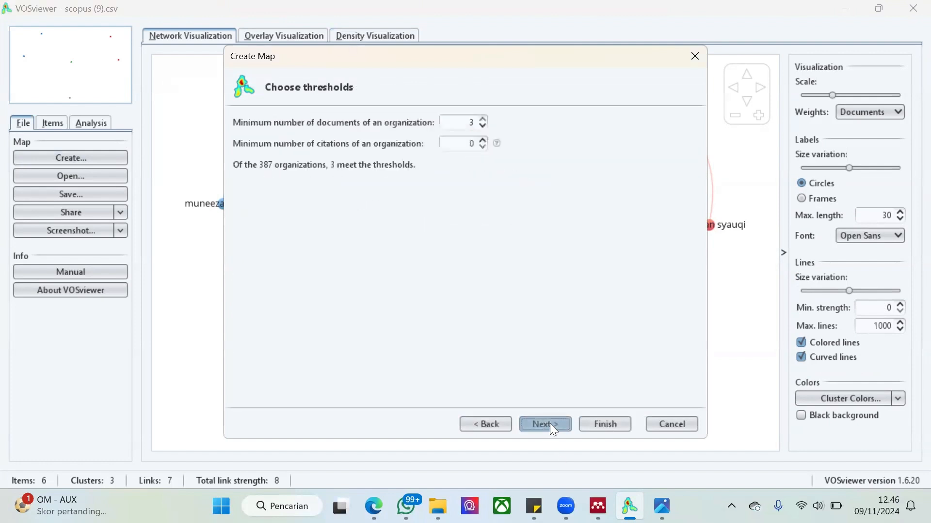
# Set the minimum number of documents of an organization to 2 and create the co-authorship map with all selected organizations
pyautogui.click(483, 125)
pyautogui.click(483, 126)
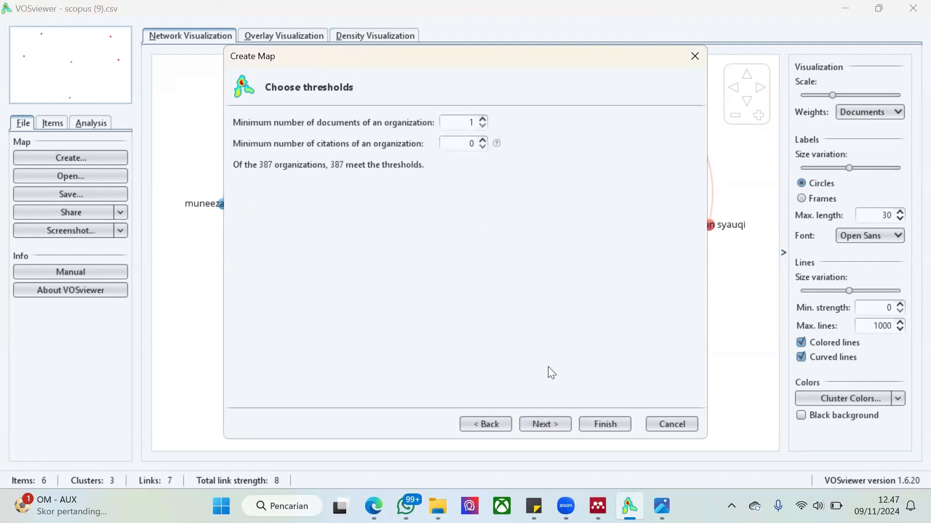
pyautogui.click(483, 119)
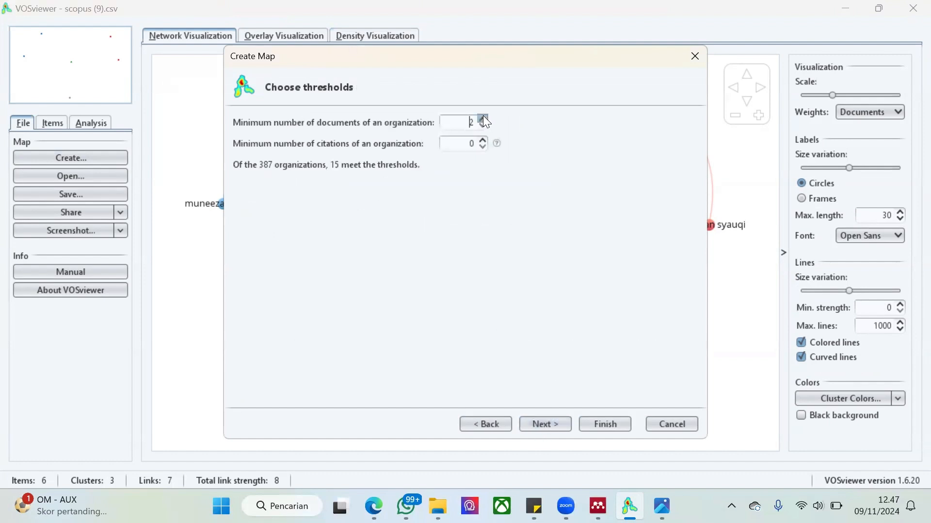
pyautogui.click(558, 422)
pyautogui.click(559, 422)
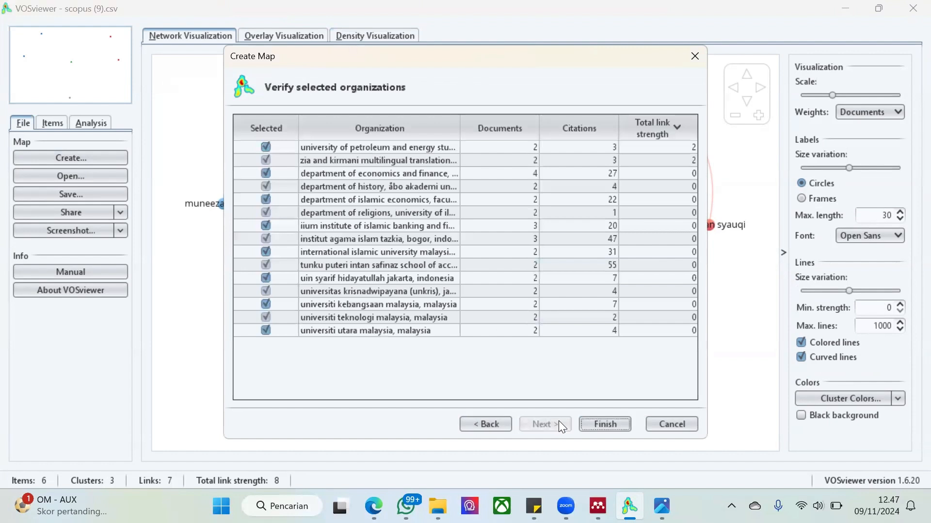
pyautogui.click(604, 424)
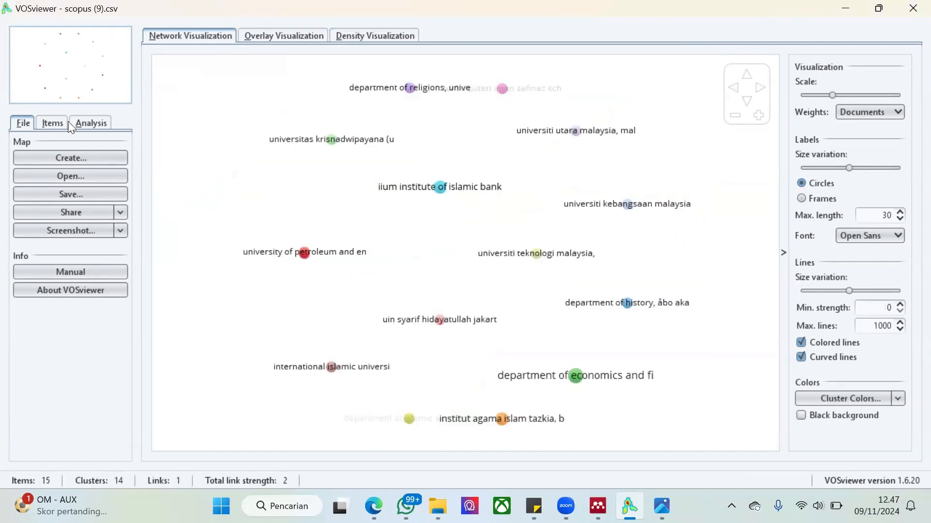
# List the map's items by cluster and examine the two organizations in Cluster 1 of the co-authorship map
pyautogui.click(49, 117)
pyautogui.click(94, 215)
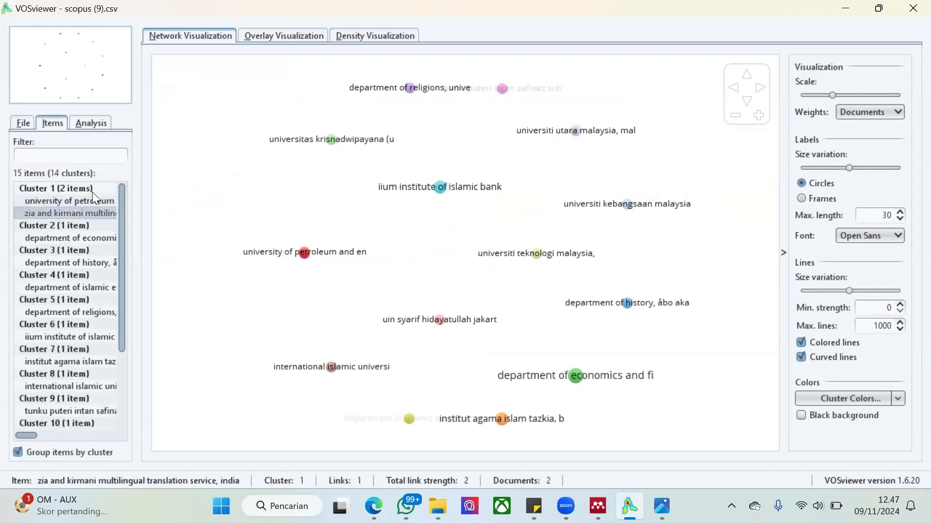
pyautogui.click(91, 198)
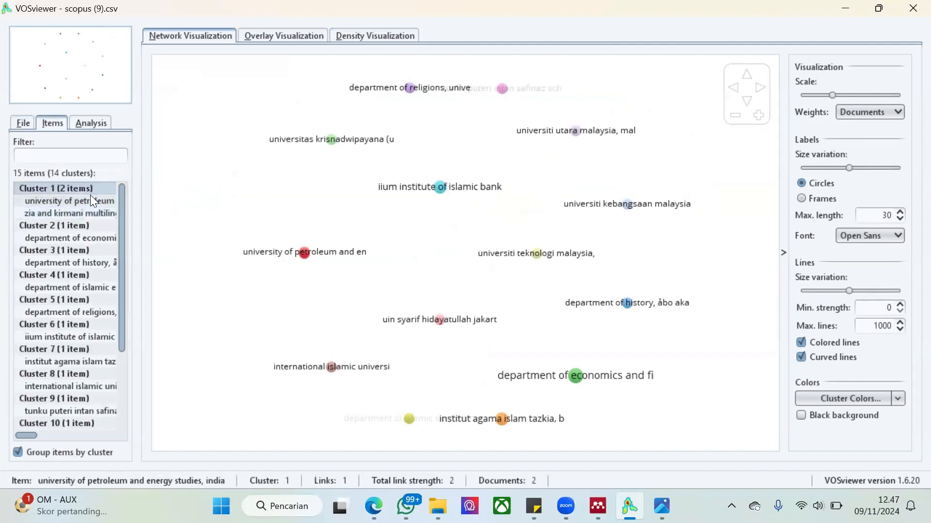
pyautogui.click(359, 286)
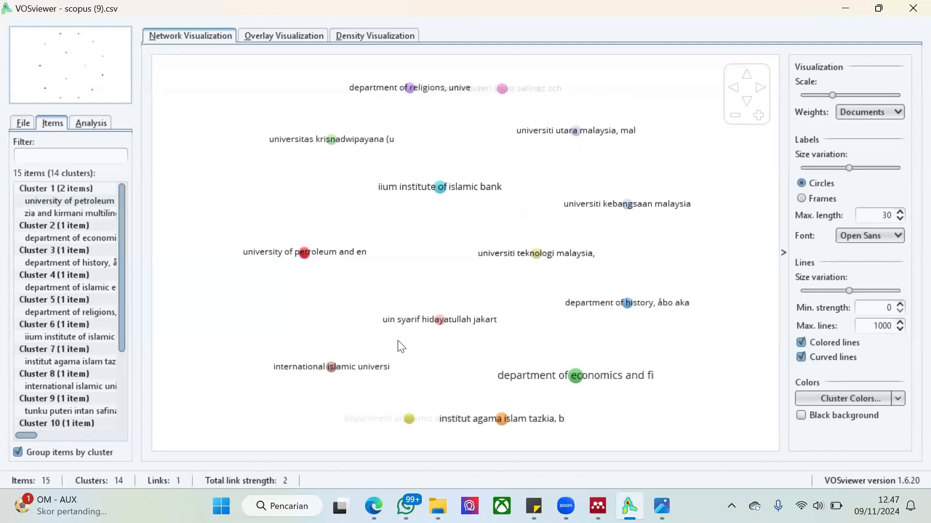
pyautogui.click(81, 201)
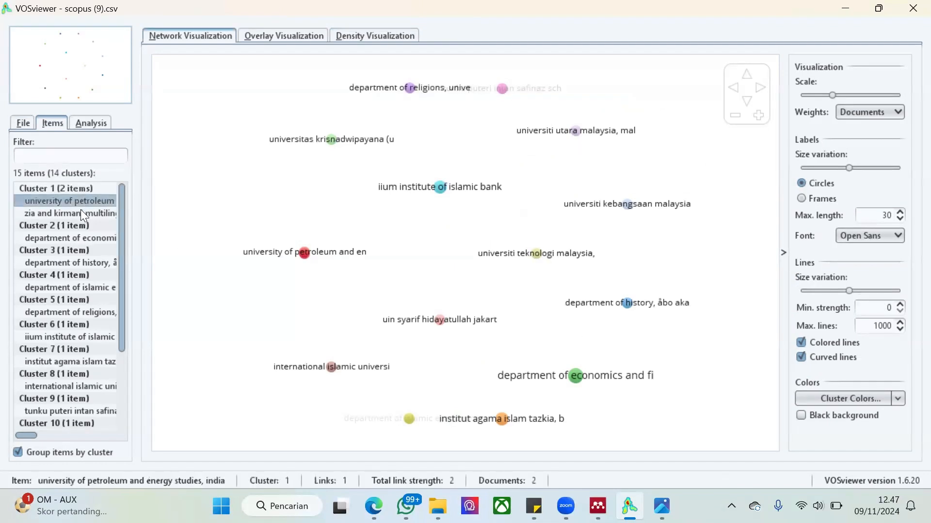
pyautogui.click(81, 214)
pyautogui.click(68, 201)
pyautogui.click(84, 213)
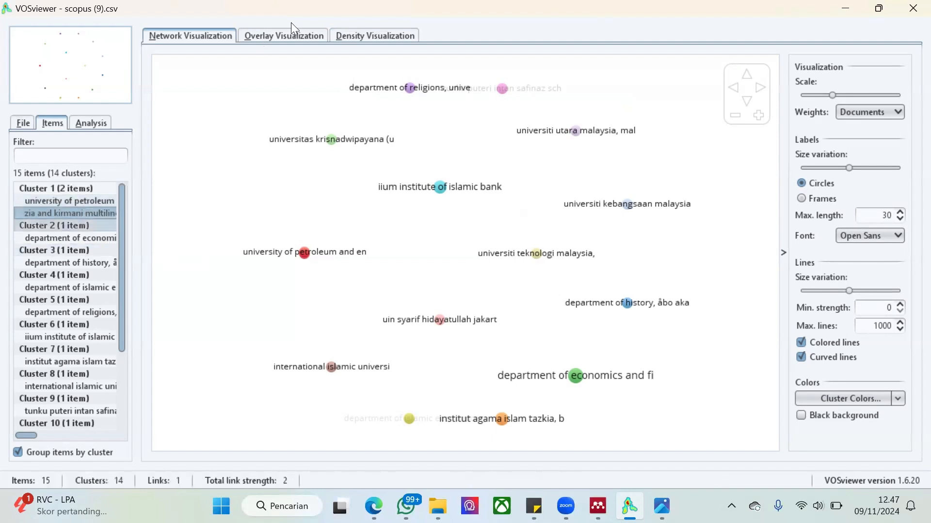
# Examine the organization co-authorship map in the overlay and density visualizations, then return to the network visualization and the file options
pyautogui.click(289, 37)
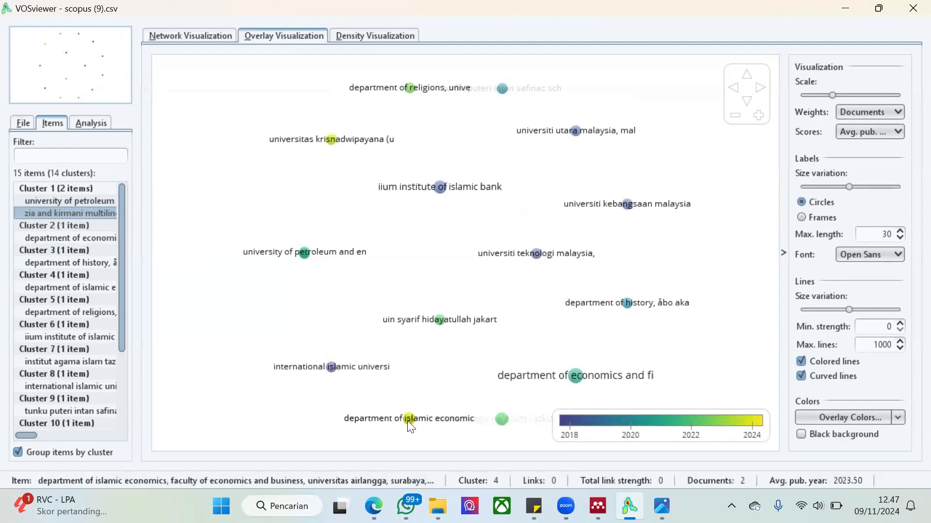
pyautogui.click(392, 35)
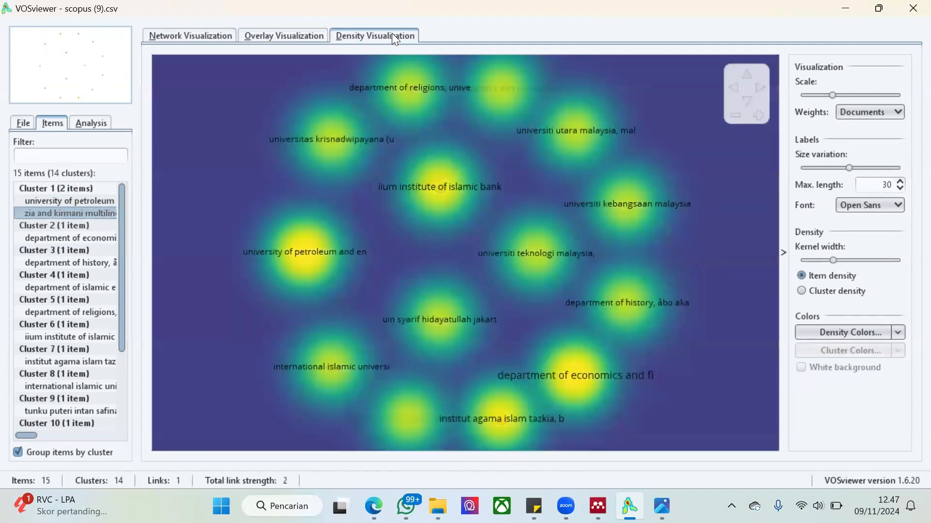
pyautogui.click(301, 40)
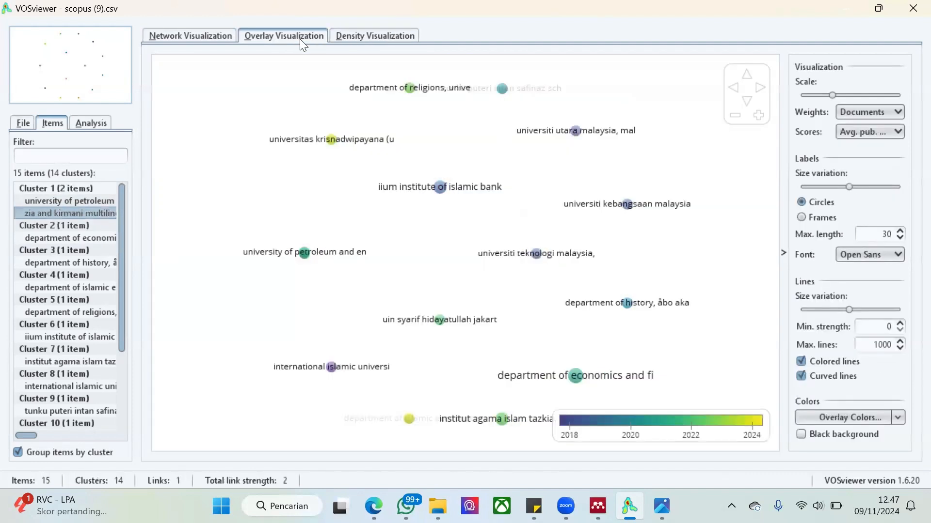
pyautogui.click(201, 34)
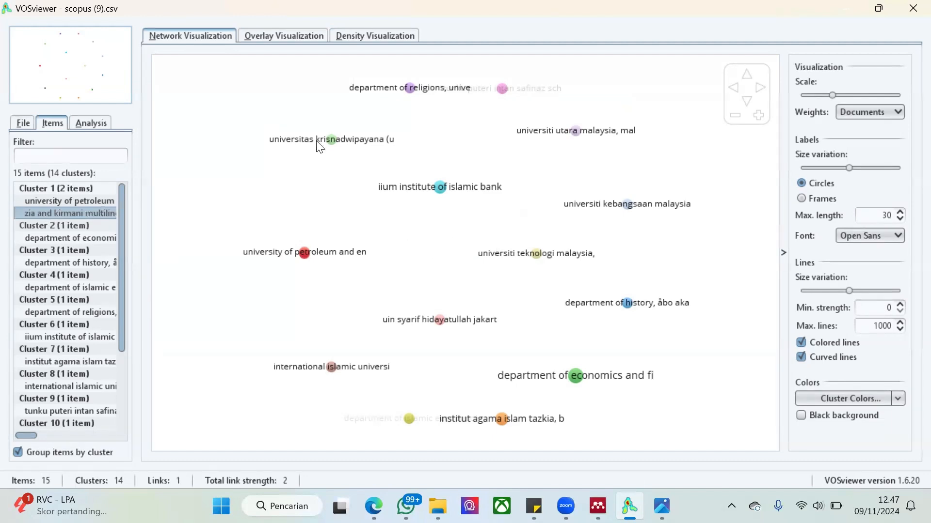
pyautogui.click(15, 126)
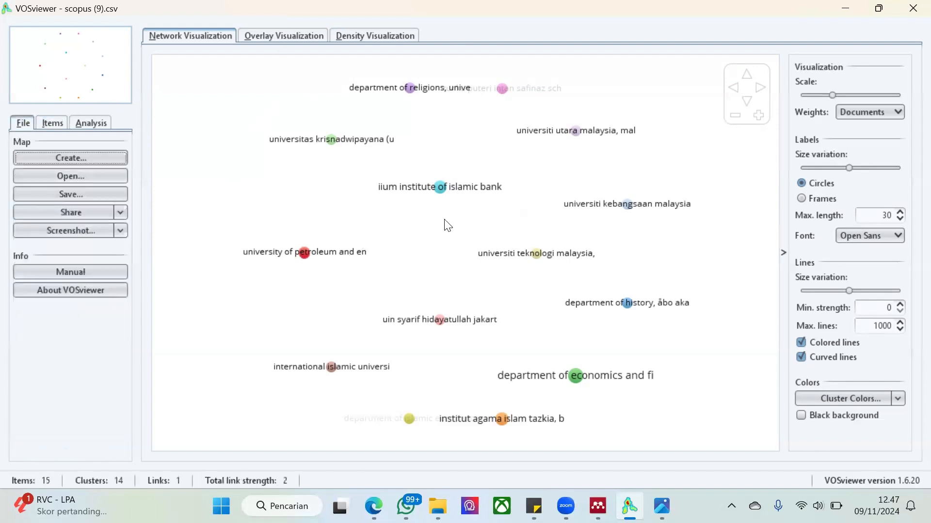